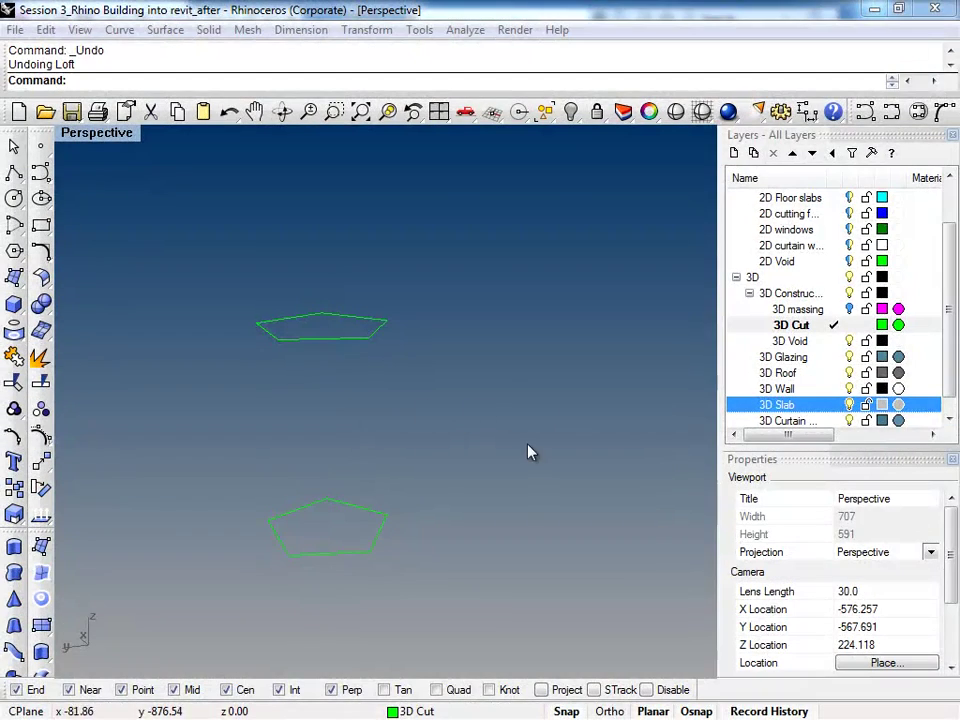
# Step: Zoom in on the two pentagon outlines and orbit the view around them
pyautogui.scroll(-5, 468, 472)
pyautogui.scroll(-3, 460, 471)
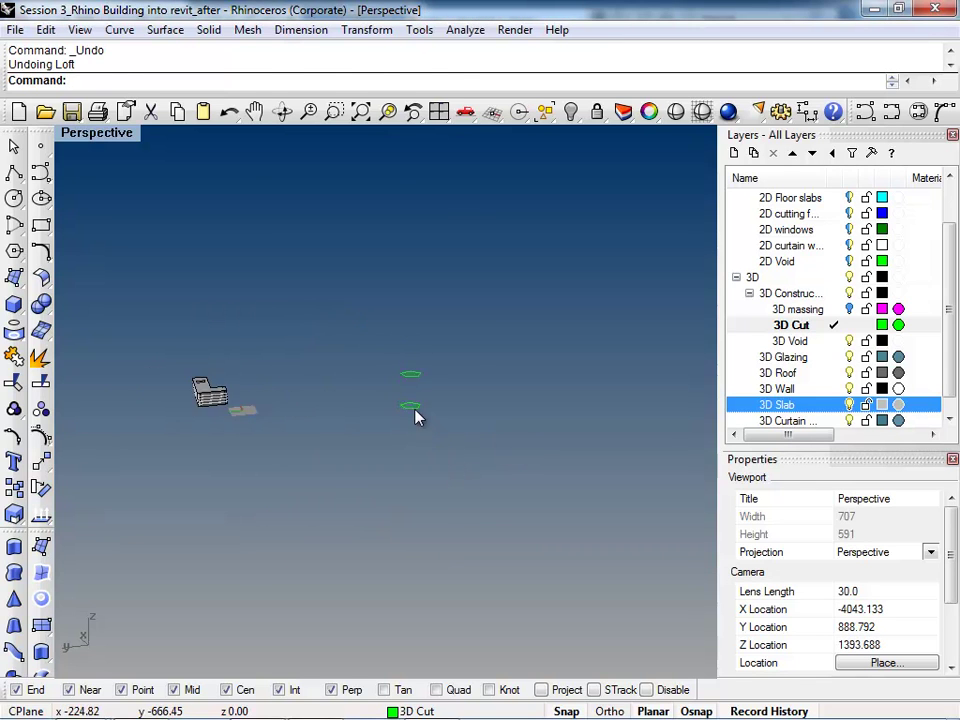
pyautogui.scroll(4, 418, 416)
pyautogui.write('z')
pyautogui.press('Return')
pyautogui.moveTo(531, 447); pyautogui.dragTo(339, 286)
pyautogui.moveTo(339, 286); pyautogui.dragTo(395, 469, button='right')
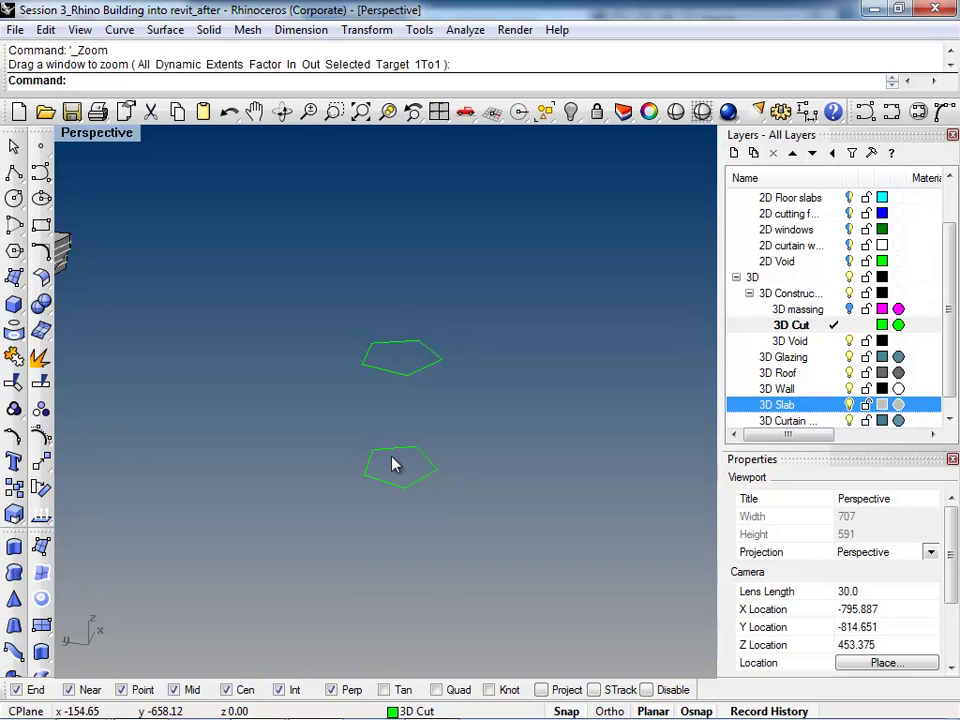
pyautogui.click(395, 379)
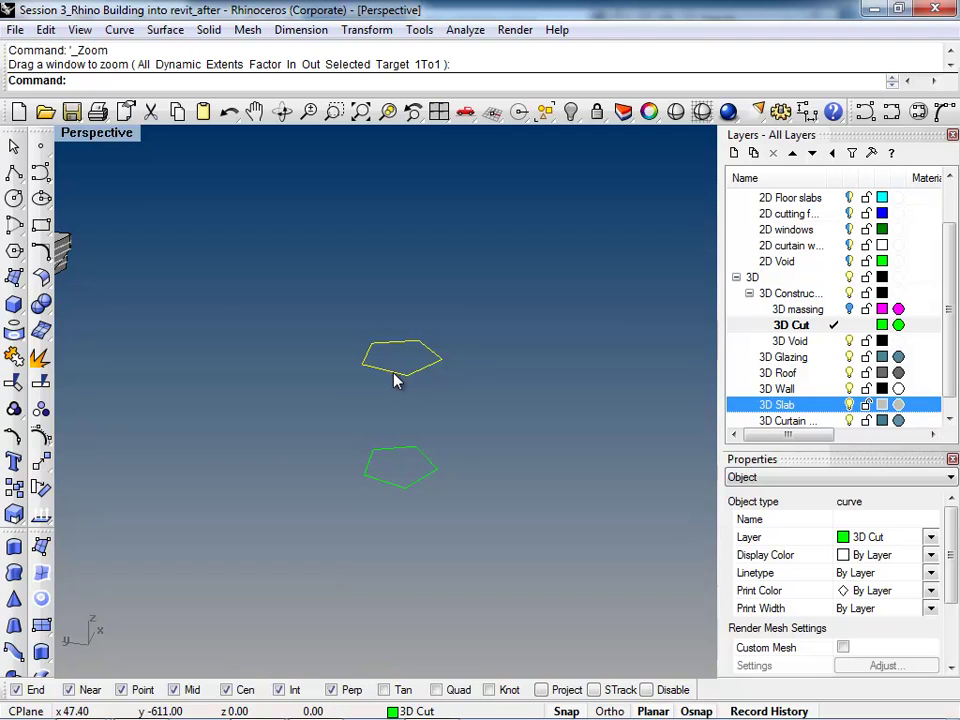
pyautogui.scroll(-4, 430, 415)
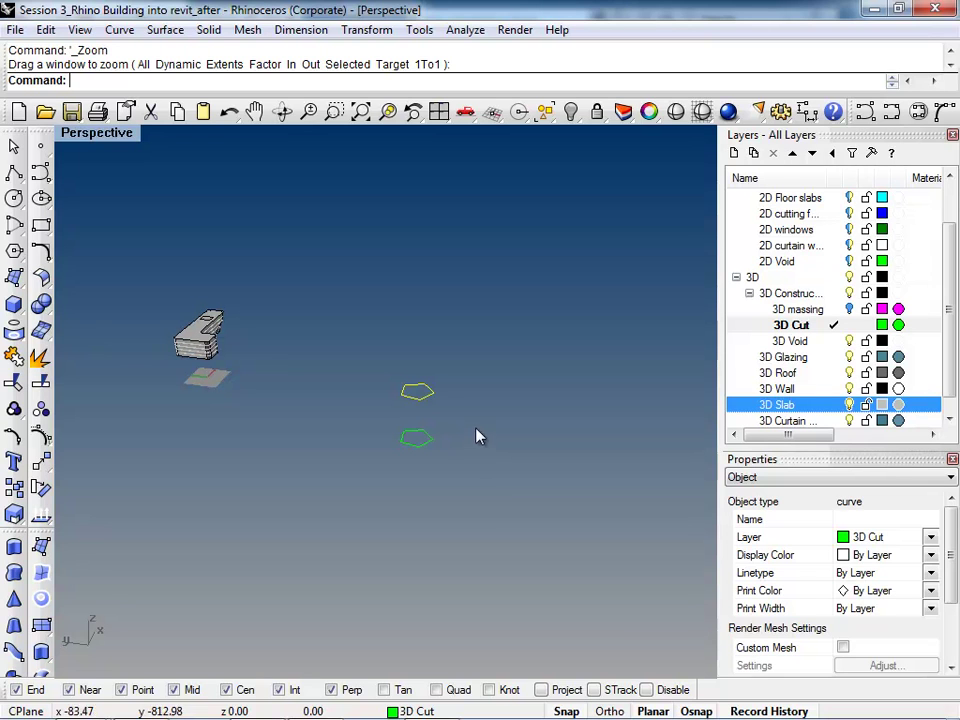
pyautogui.click(458, 467)
pyautogui.moveTo(458, 467); pyautogui.dragTo(439, 476, button='right')
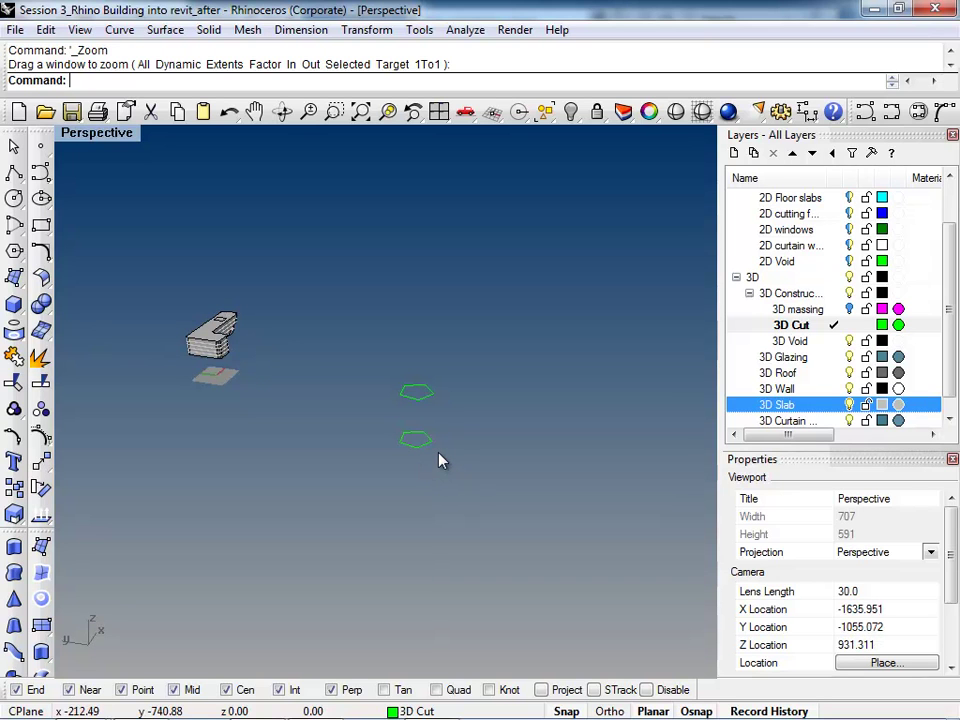
pyautogui.scroll(3, 356, 429)
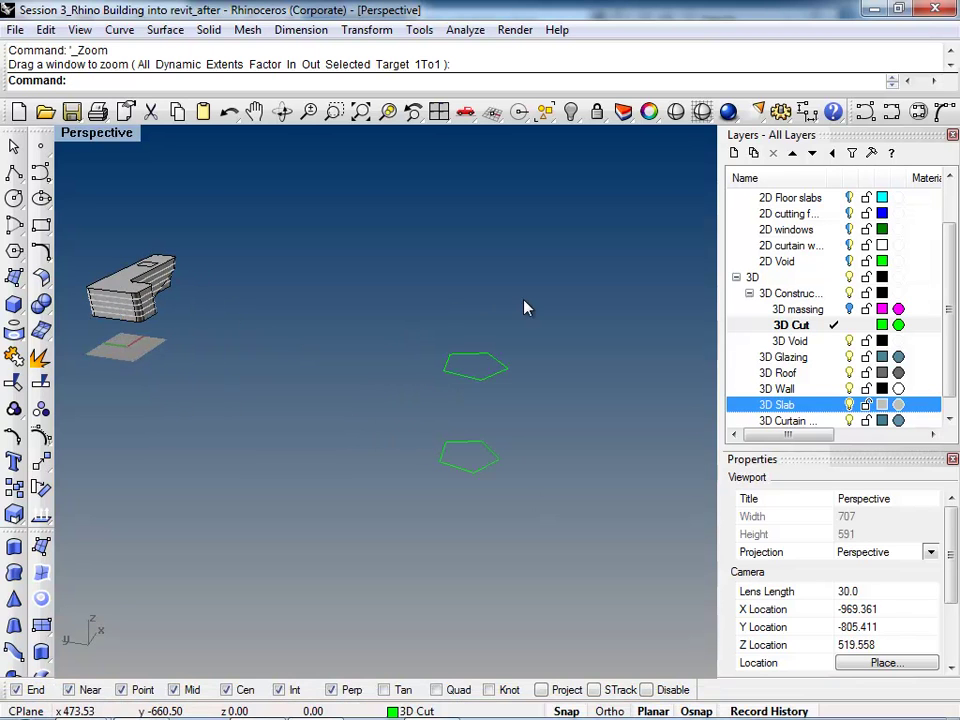
pyautogui.scroll(-1, 524, 325)
pyautogui.scroll(3, 490, 382)
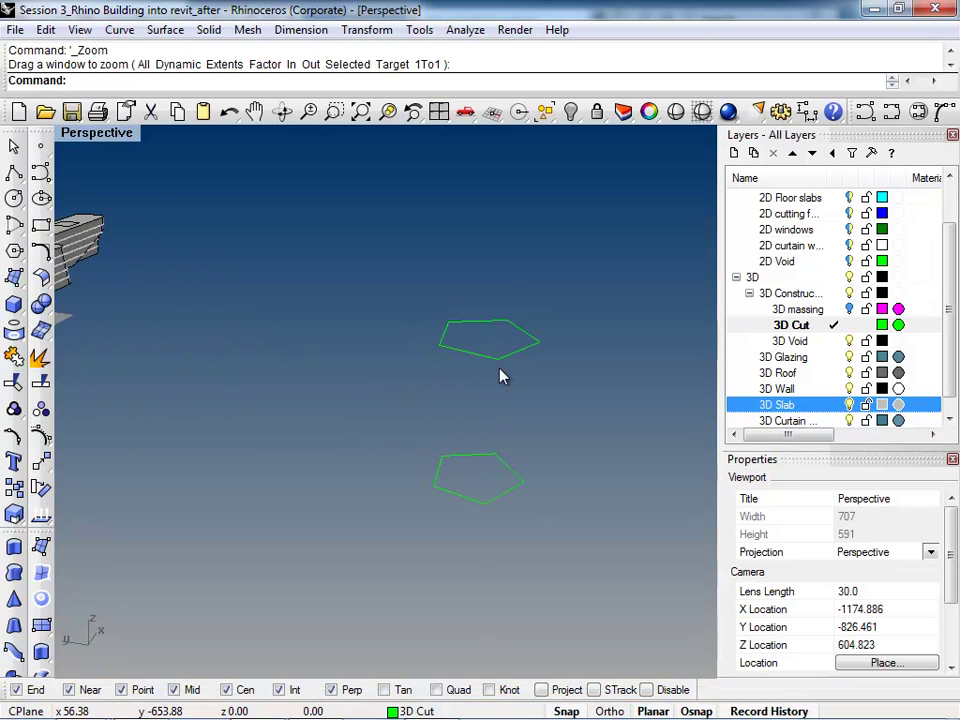
# Step: Window-select both pentagon outlines from a top-down angle and delete them
pyautogui.click(501, 364)
pyautogui.moveTo(534, 450); pyautogui.dragTo(406, 453, button='right')
pyautogui.scroll(-3, 446, 407)
pyautogui.moveTo(493, 454); pyautogui.dragTo(370, 320)
pyautogui.press('Delete')
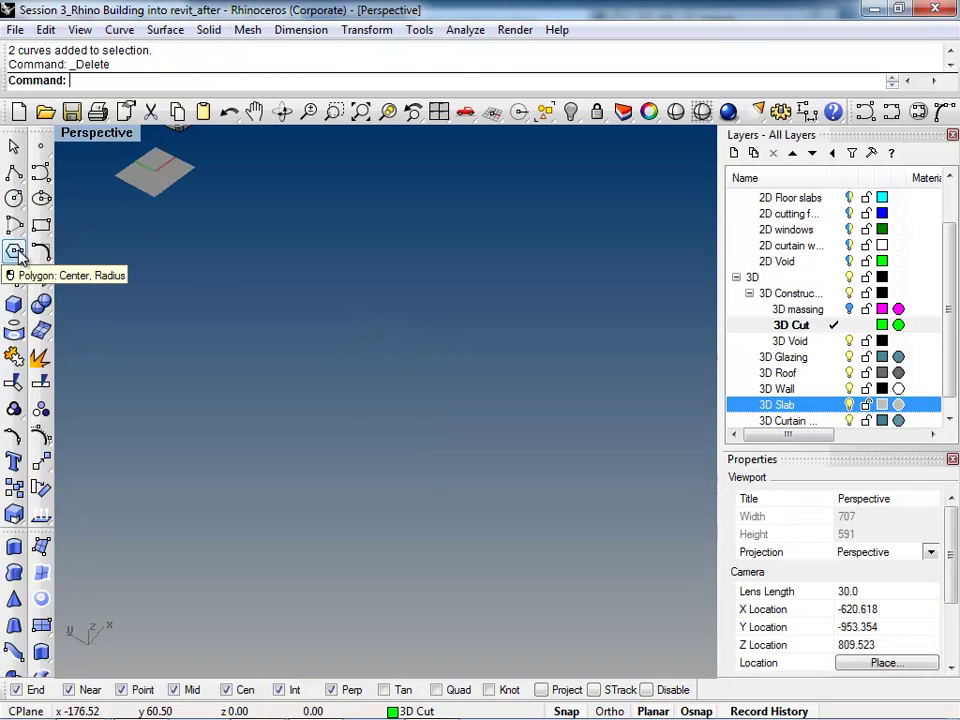
# Step: Draw a new five-sided polygon from its centre on the 3D Cut layer
pyautogui.click(15, 250)
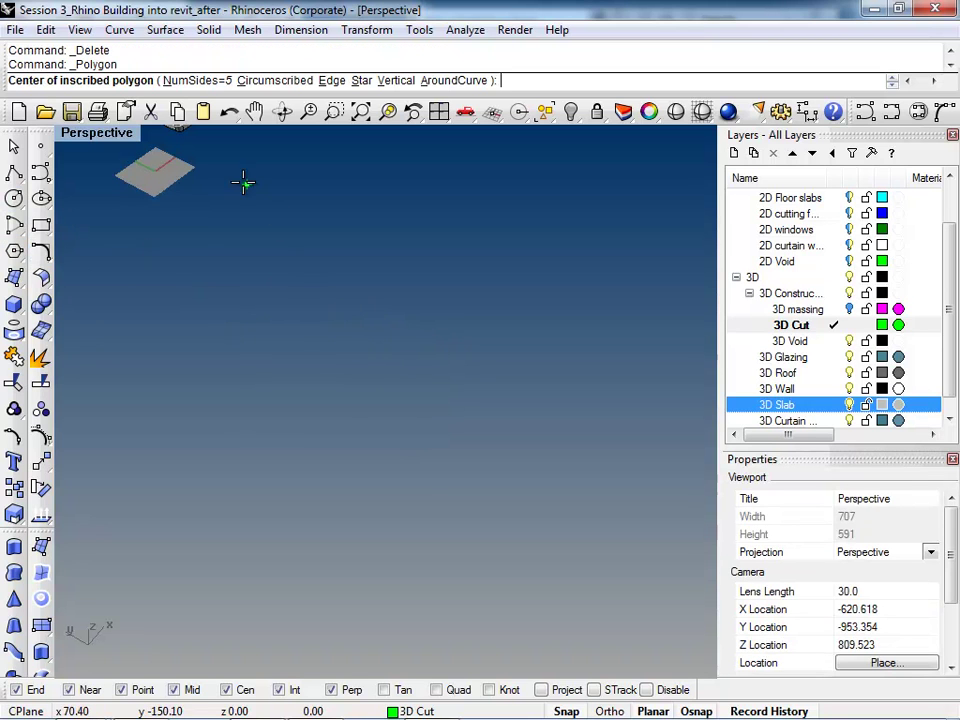
pyautogui.click(378, 371)
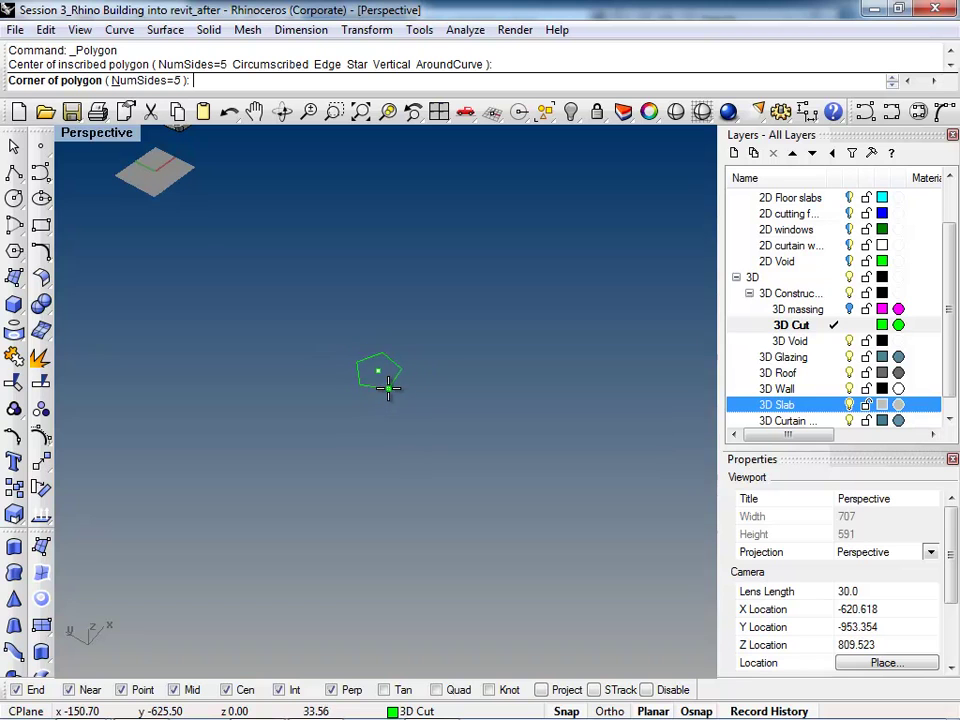
pyautogui.click(385, 385)
pyautogui.scroll(-3, 427, 414)
pyautogui.moveTo(381, 372); pyautogui.dragTo(219, 315)
pyautogui.scroll(-3, 429, 362)
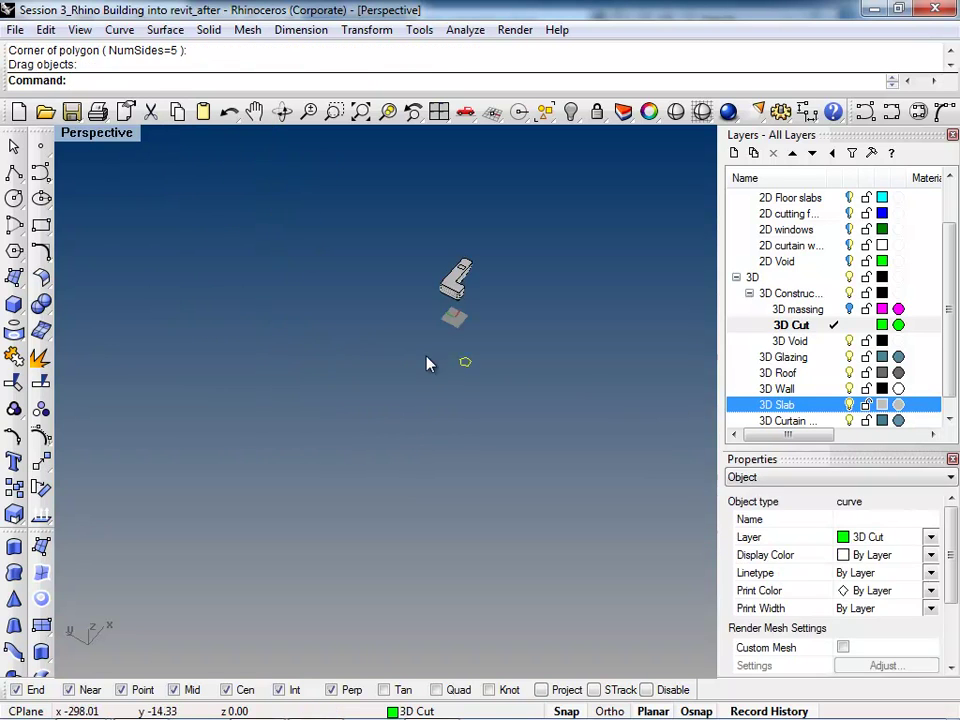
pyautogui.moveTo(429, 362); pyautogui.dragTo(457, 474, button='right')
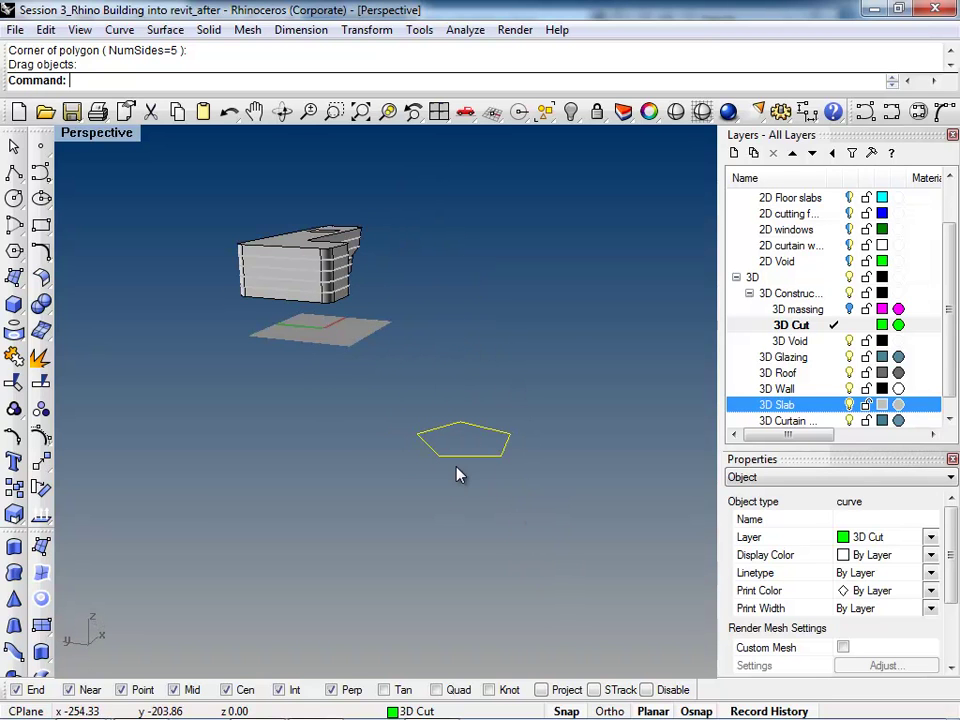
# Step: Copy the pentagon vertically 100 units straight up from its right corner
pyautogui.write('Copy')
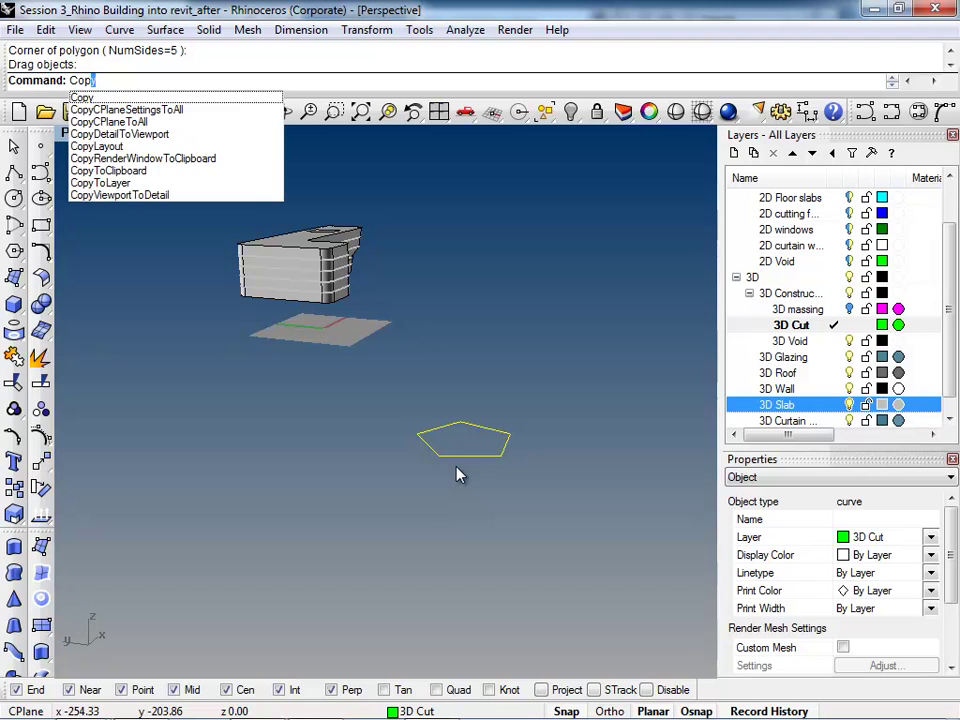
pyautogui.press('Return')
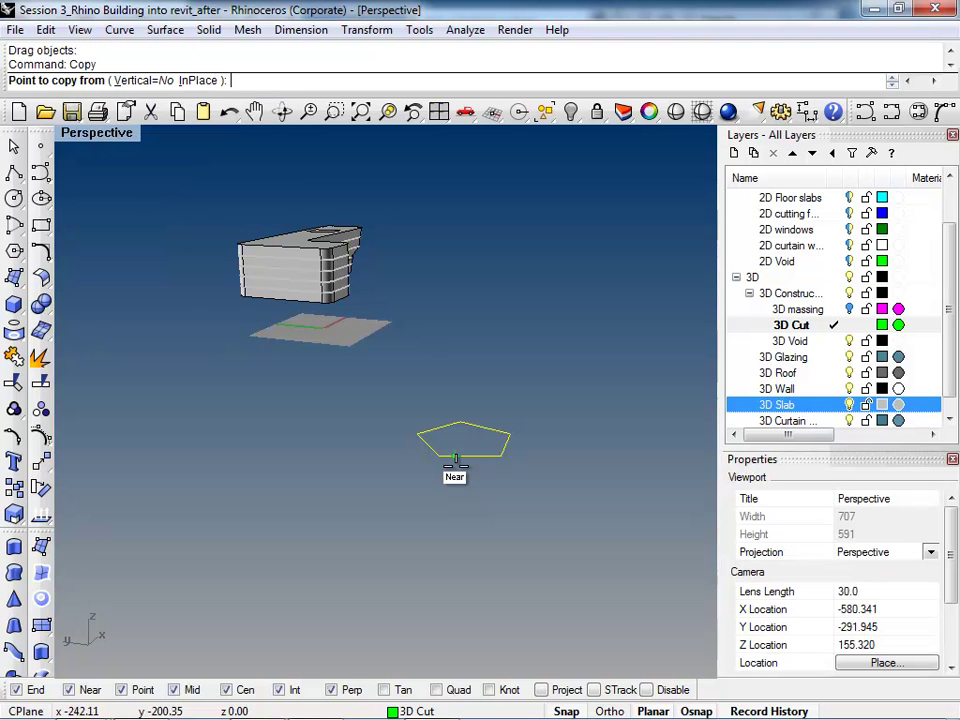
pyautogui.click(140, 81)
pyautogui.click(510, 434)
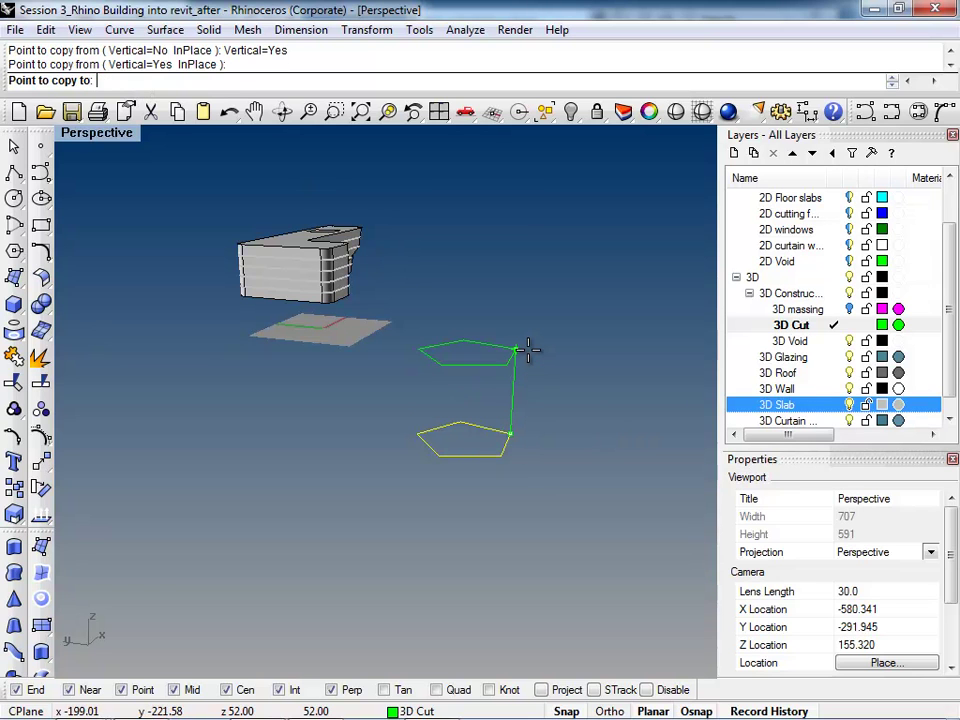
pyautogui.write('100')
pyautogui.press('Return')
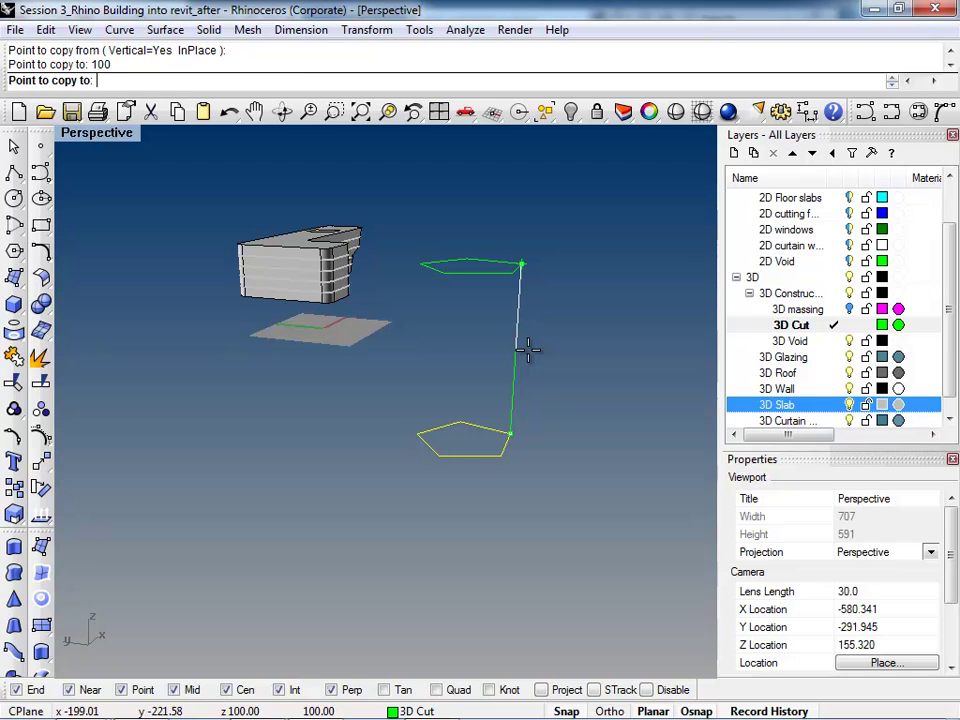
pyautogui.click(528, 348)
pyautogui.rightClick(364, 401)
pyautogui.moveTo(490, 414); pyautogui.dragTo(253, 433, button='right')
pyautogui.click(519, 521)
pyautogui.moveTo(519, 521); pyautogui.dragTo(502, 472, button='right')
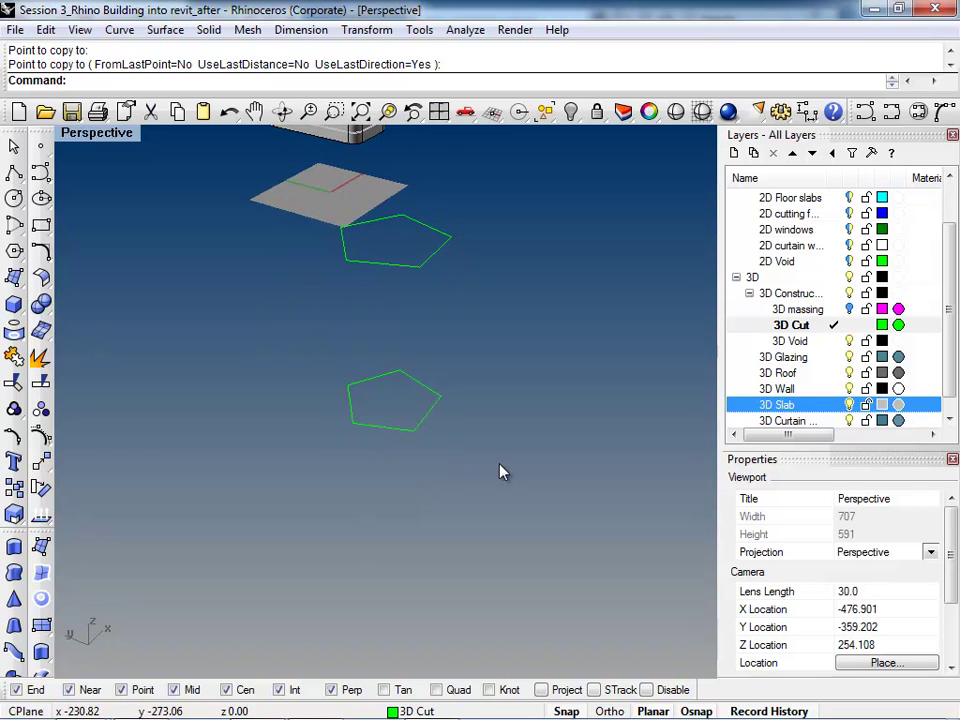
pyautogui.write('History')
pyautogui.press('Return')
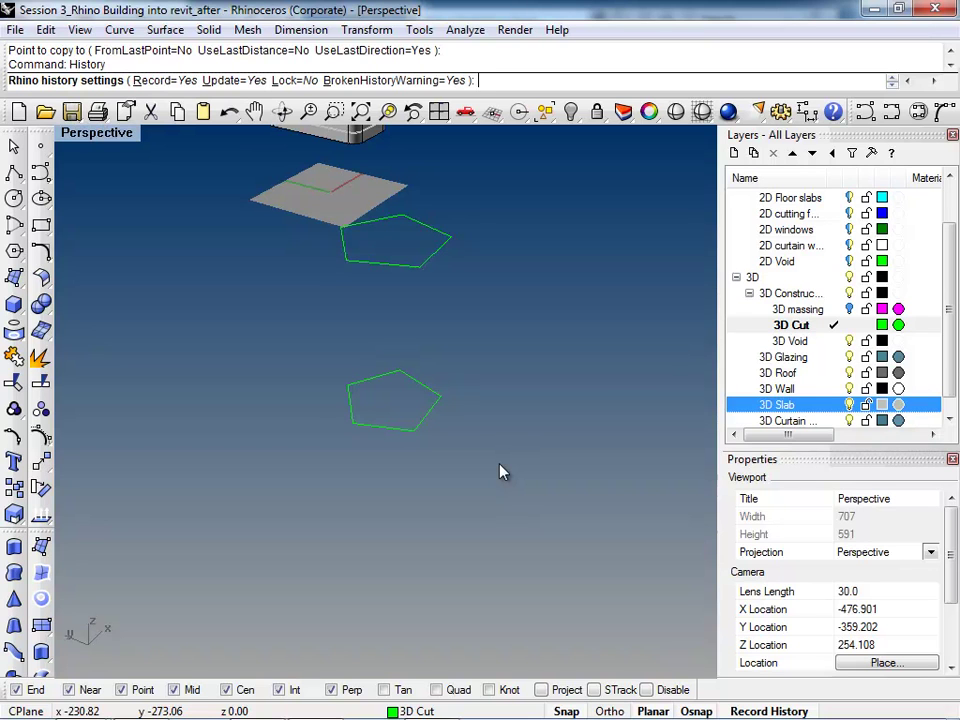
pyautogui.click(153, 80)
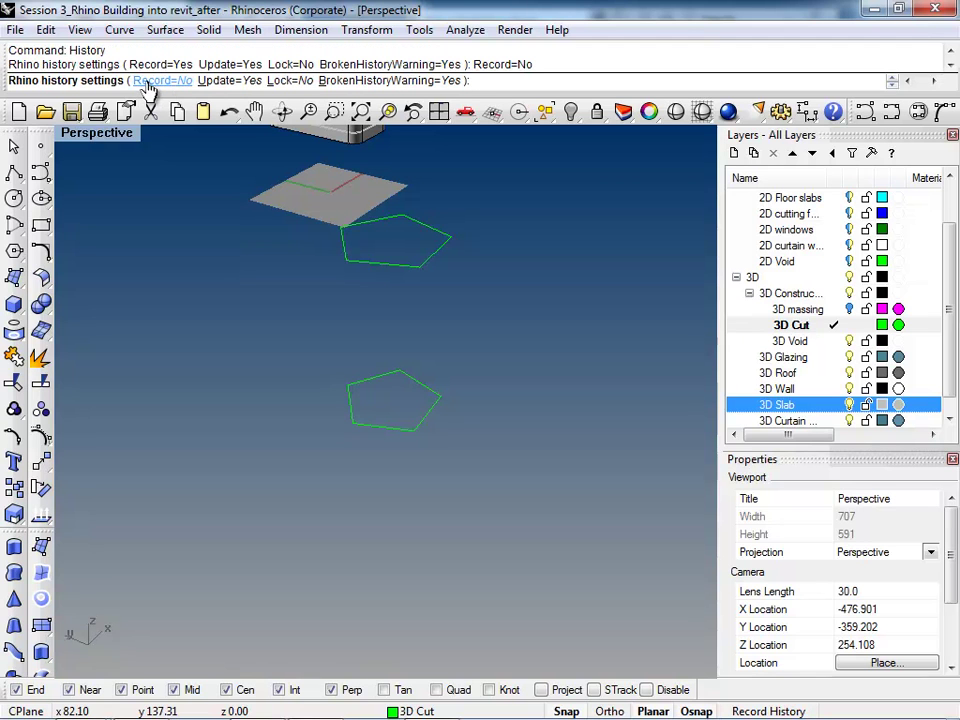
pyautogui.click(150, 82)
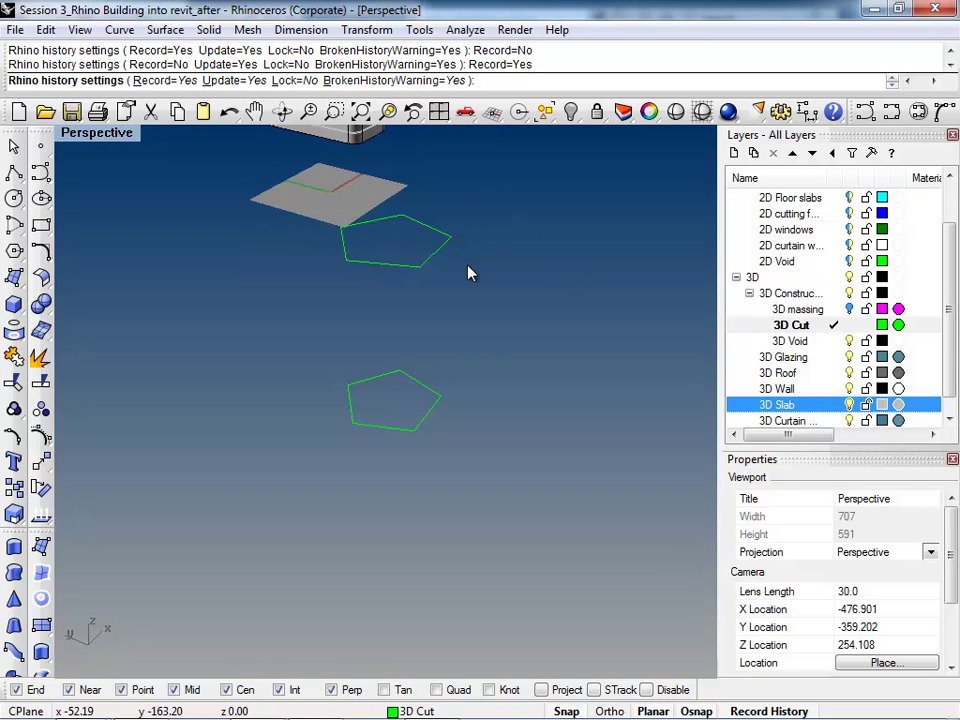
pyautogui.press('Return')
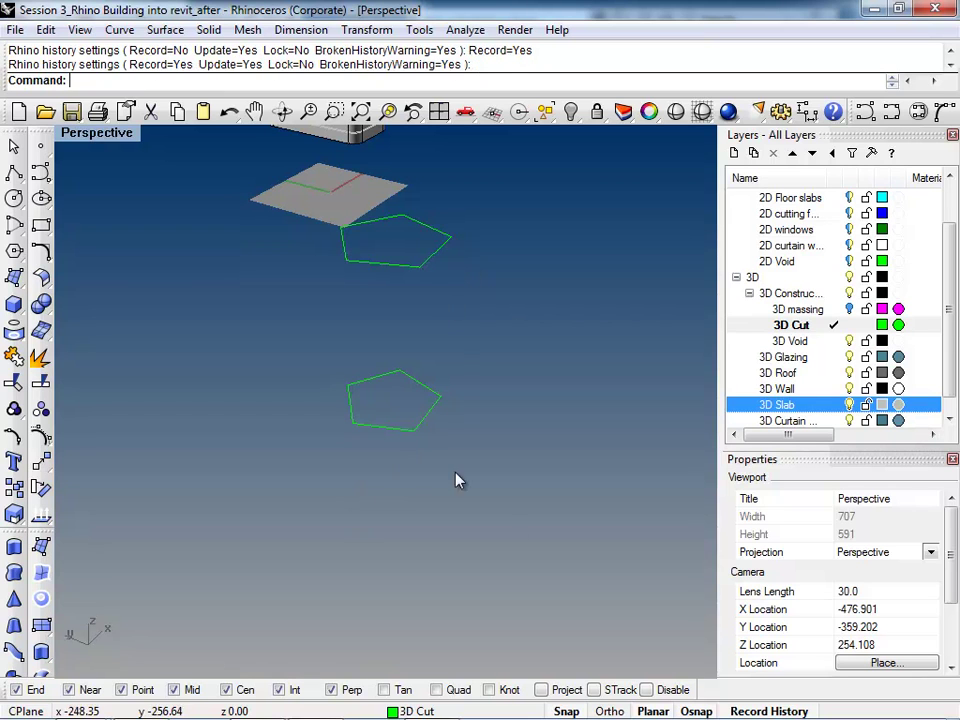
# Step: Loft the two selected pentagons with default seams and options into a prism
pyautogui.moveTo(476, 450); pyautogui.dragTo(364, 240)
pyautogui.moveTo(364, 240); pyautogui.dragTo(455, 418, button='right')
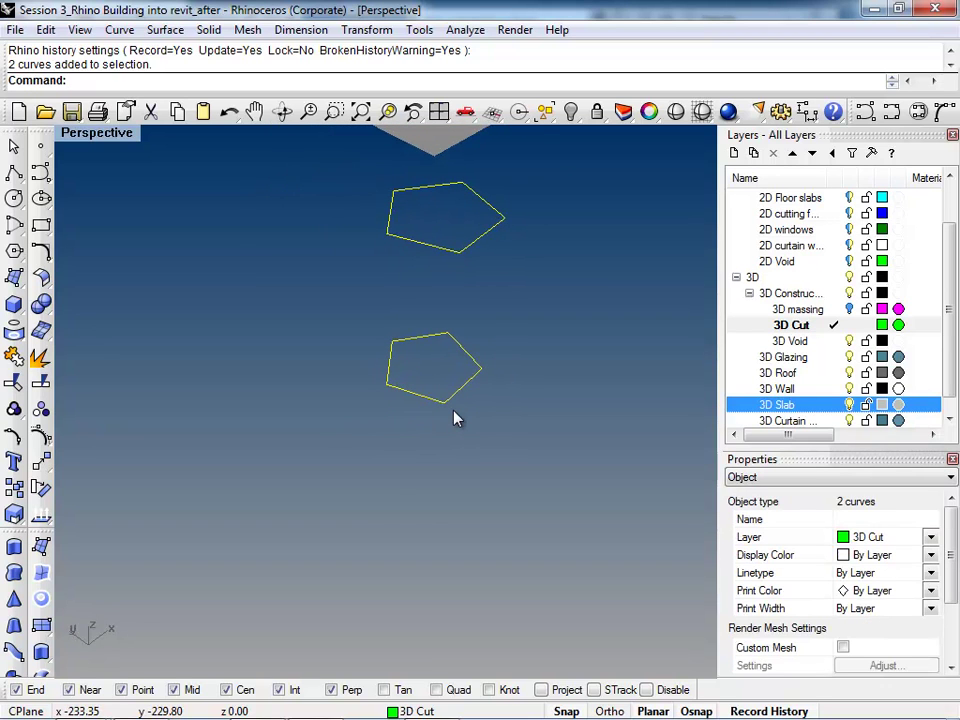
pyautogui.write('Loft')
pyautogui.press('Return')
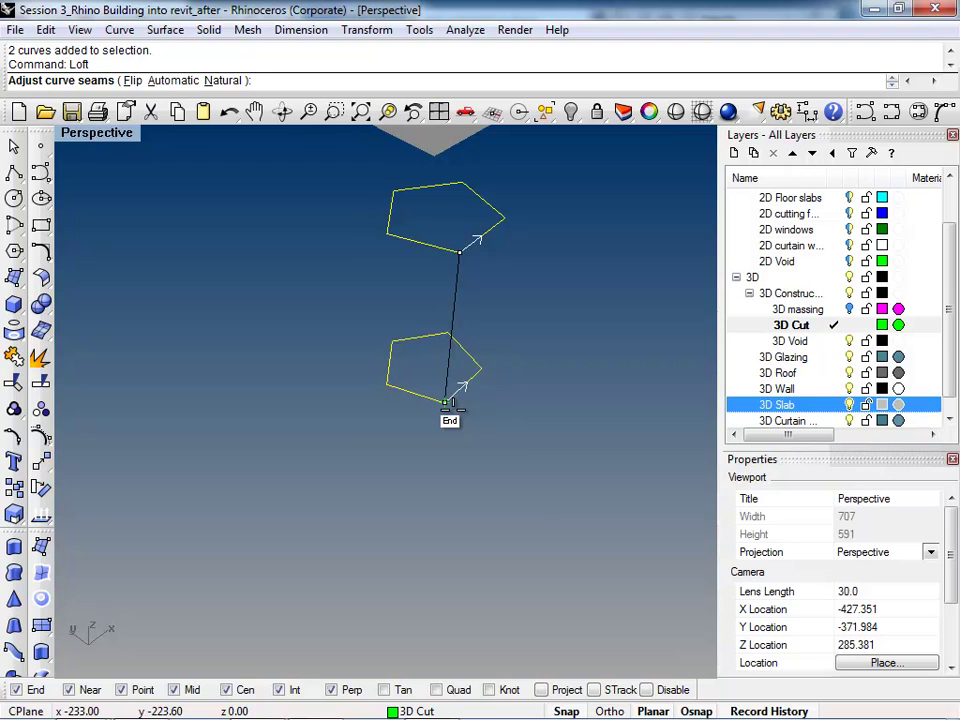
pyautogui.press('Return')
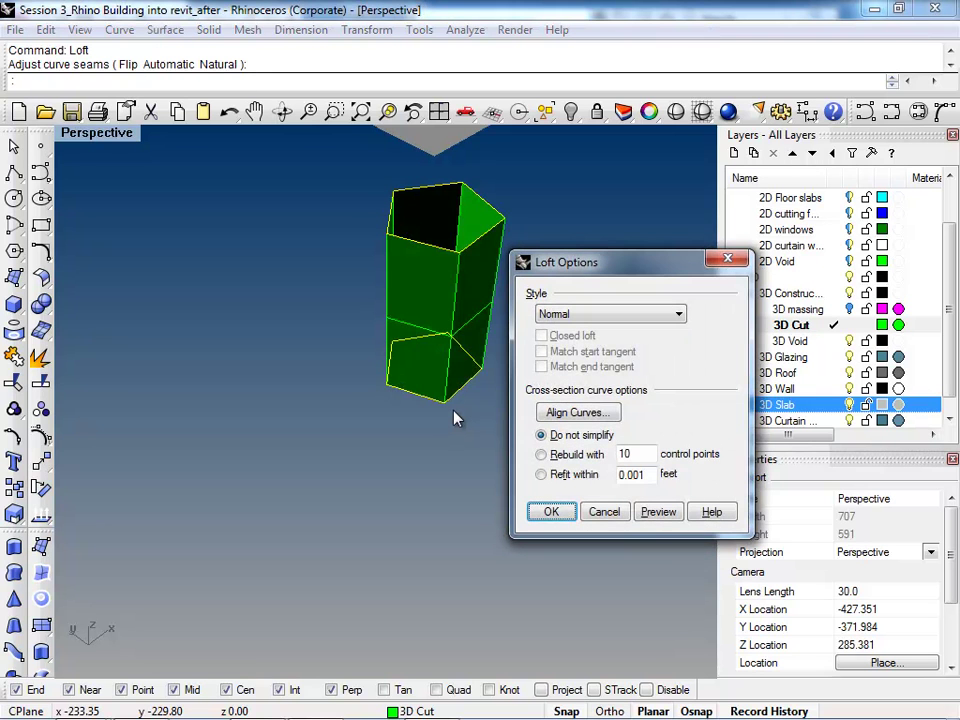
pyautogui.moveTo(456, 418); pyautogui.dragTo(340, 440, button='right')
pyautogui.click(558, 514)
pyautogui.moveTo(403, 388); pyautogui.dragTo(435, 448, button='right')
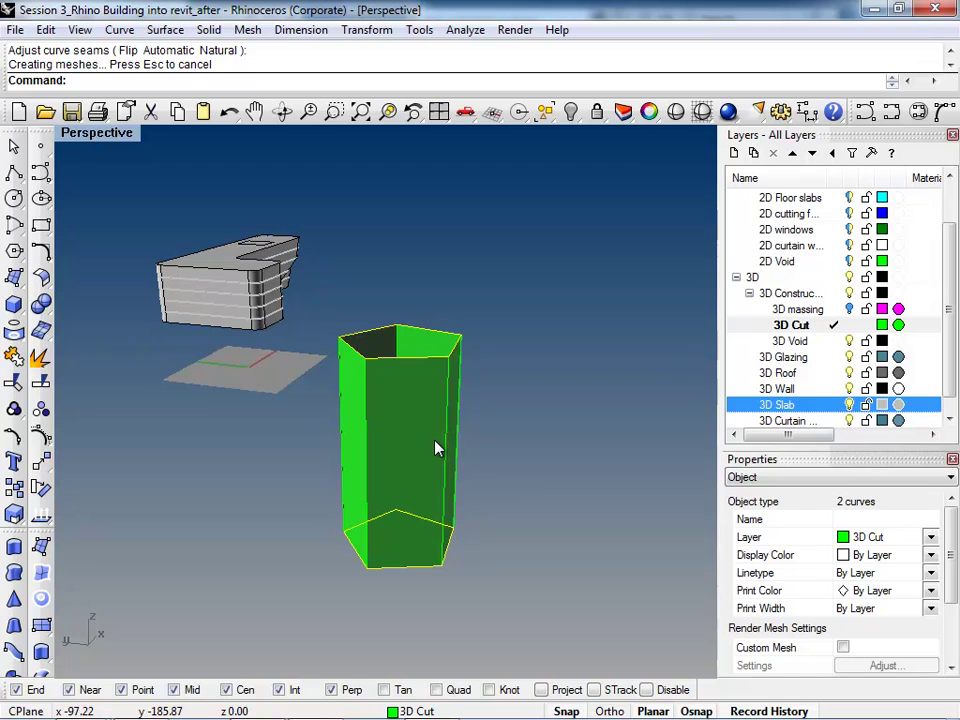
# Step: Select the prism's top pentagon curve rather than the surface, and orbit to view it
pyautogui.click(435, 448)
pyautogui.moveTo(566, 405); pyautogui.dragTo(467, 364, button='right')
pyautogui.press('Escape')
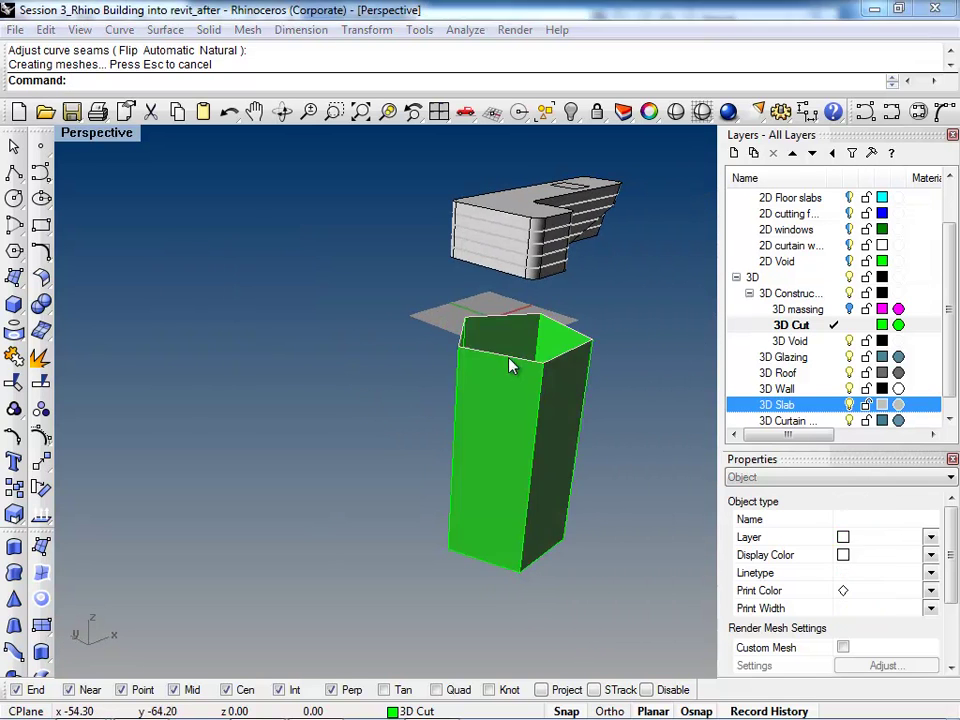
pyautogui.click(510, 366)
pyautogui.click(566, 405)
pyautogui.moveTo(566, 405); pyautogui.dragTo(333, 444, button='right')
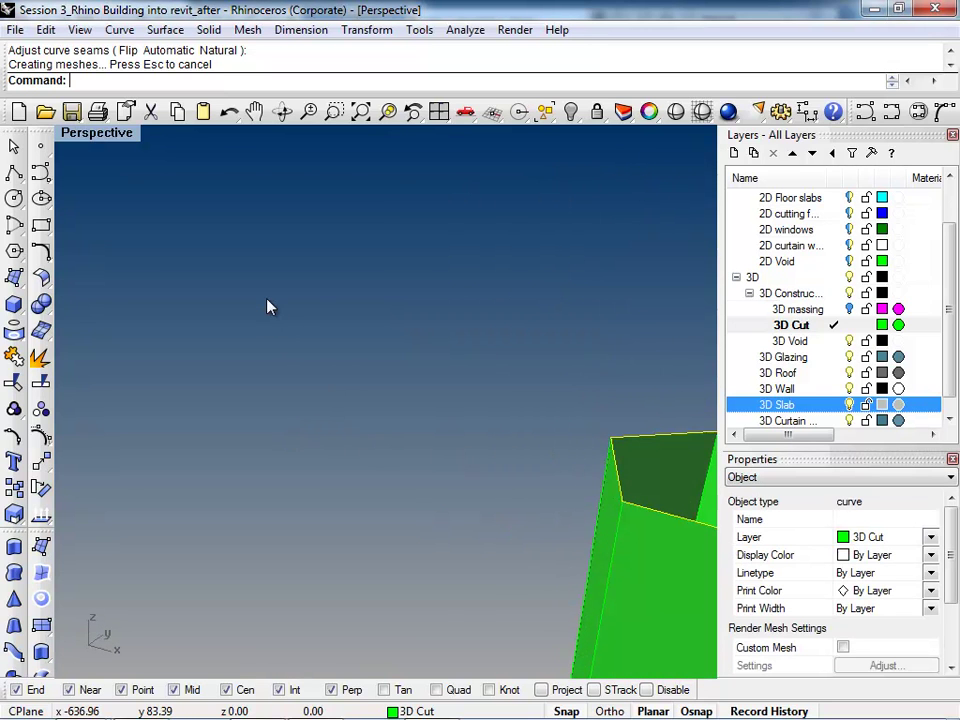
pyautogui.scroll(-3, 268, 307)
pyautogui.moveTo(270, 306); pyautogui.dragTo(595, 463, button='right')
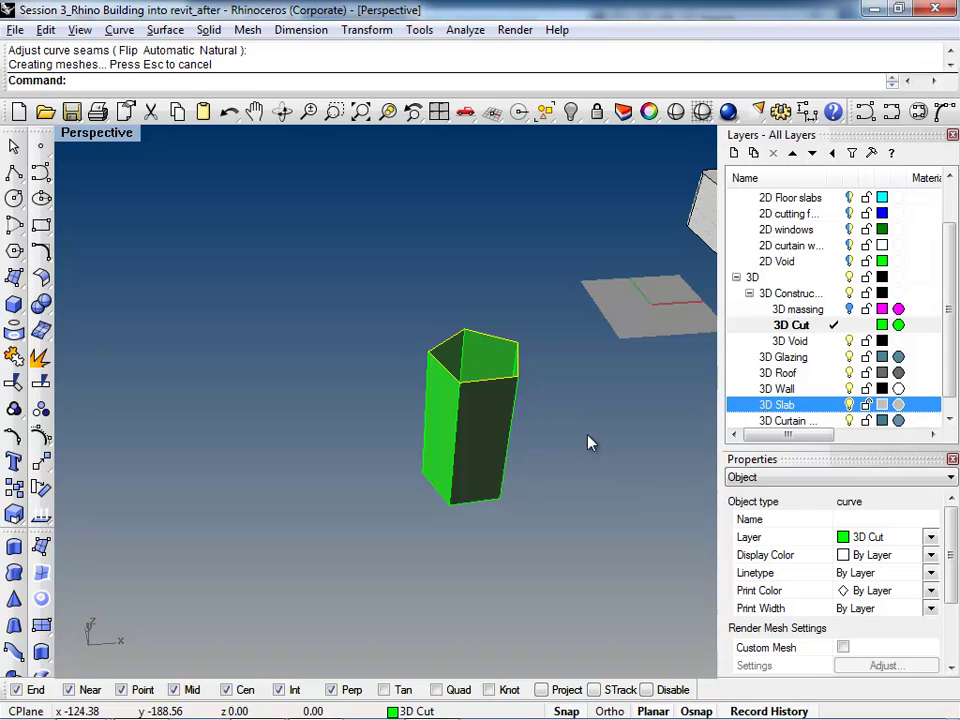
# Step: Rotate the top pentagon 30 degrees about the top face's centre, dismissing the history warning
pyautogui.press('alt')
pyautogui.moveTo(553, 435); pyautogui.dragTo(493, 469, button='right')
pyautogui.press('Return')
pyautogui.scroll(2, 505, 300)
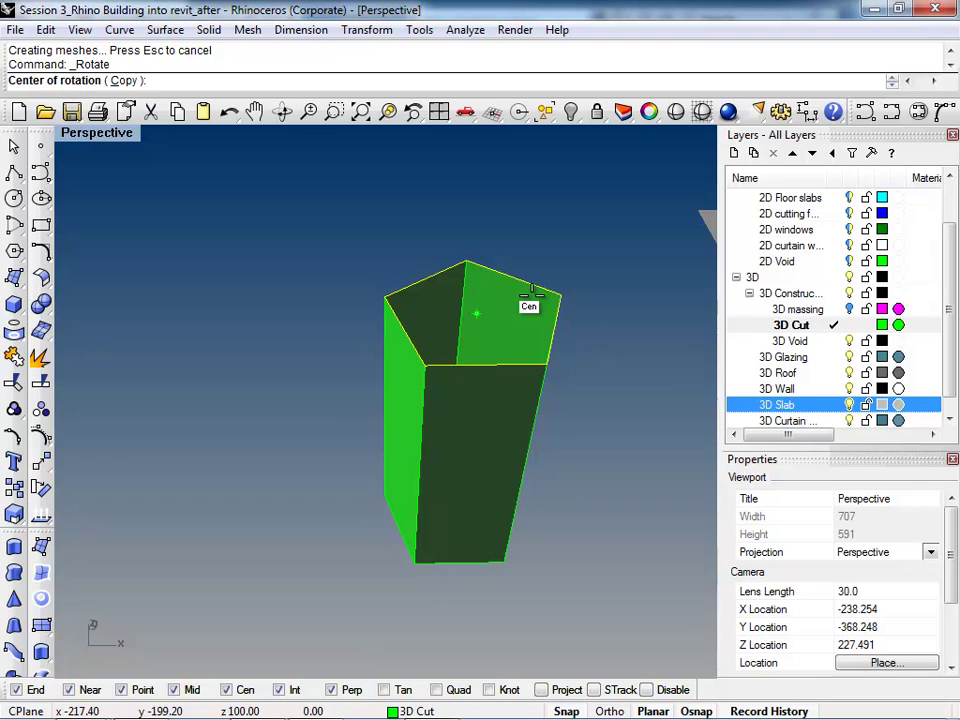
pyautogui.click(533, 292)
pyautogui.click(553, 293)
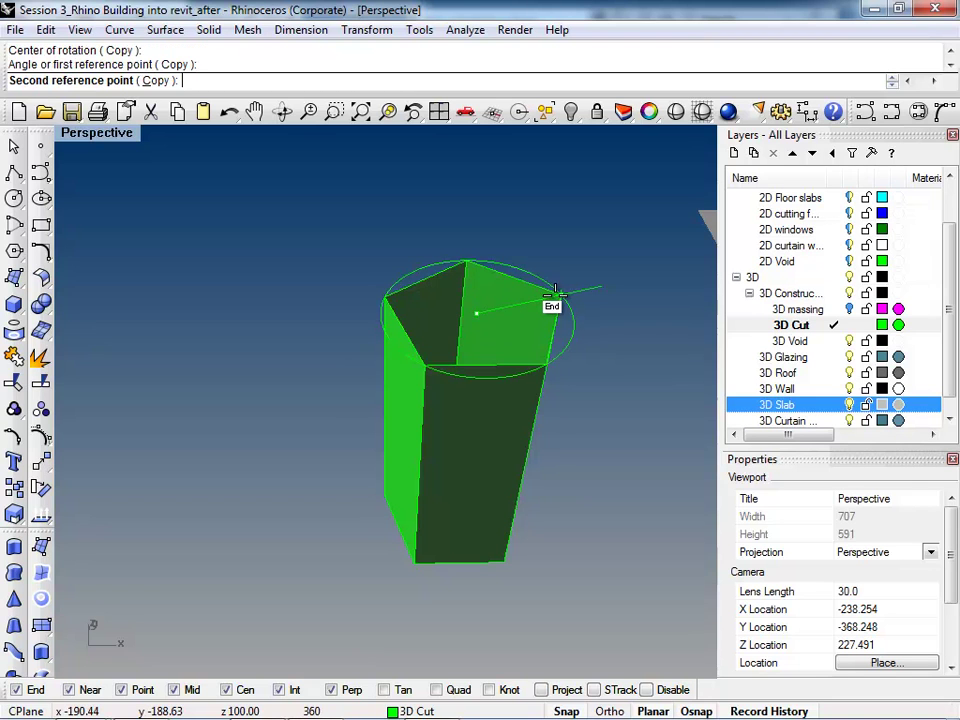
pyautogui.write('30')
pyautogui.press('Return')
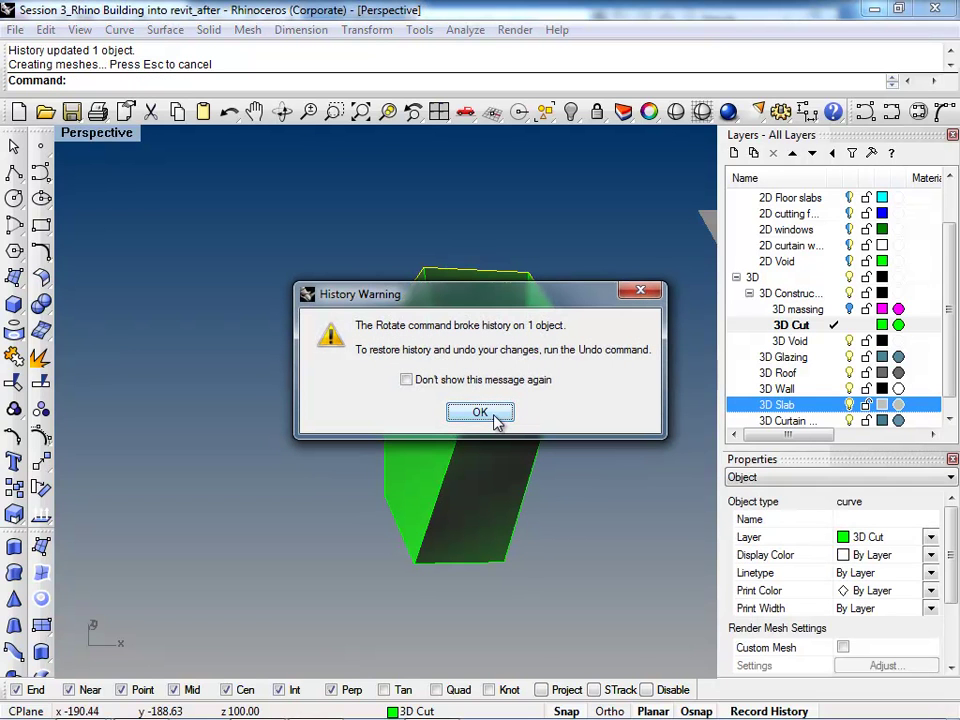
pyautogui.click(499, 418)
pyautogui.moveTo(542, 476); pyautogui.dragTo(362, 378, button='right')
# Step: Undo the 30-degree rotation and rotate the top outline 3 degrees instead
pyautogui.hotkey('ctrl', 'z')
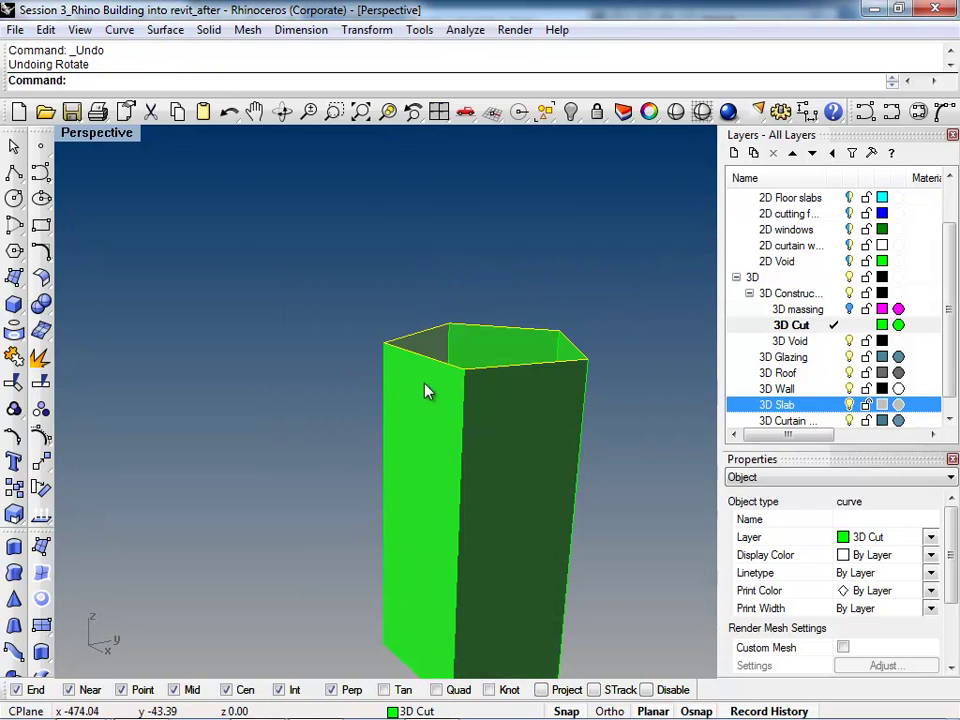
pyautogui.press('Return')
pyautogui.click(537, 338)
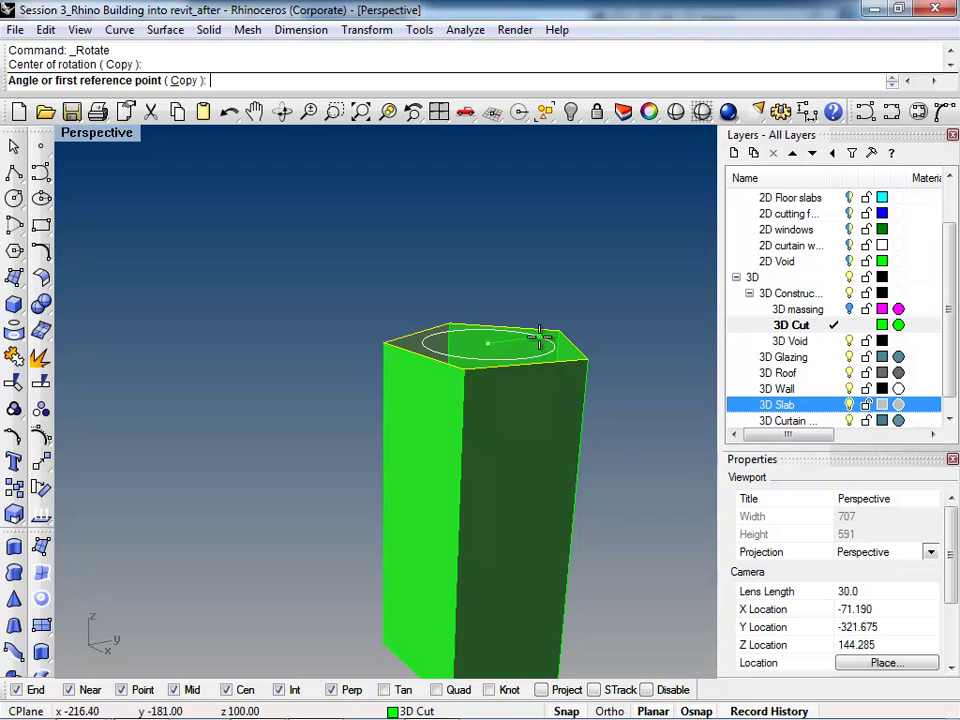
pyautogui.write('3')
pyautogui.press('Return')
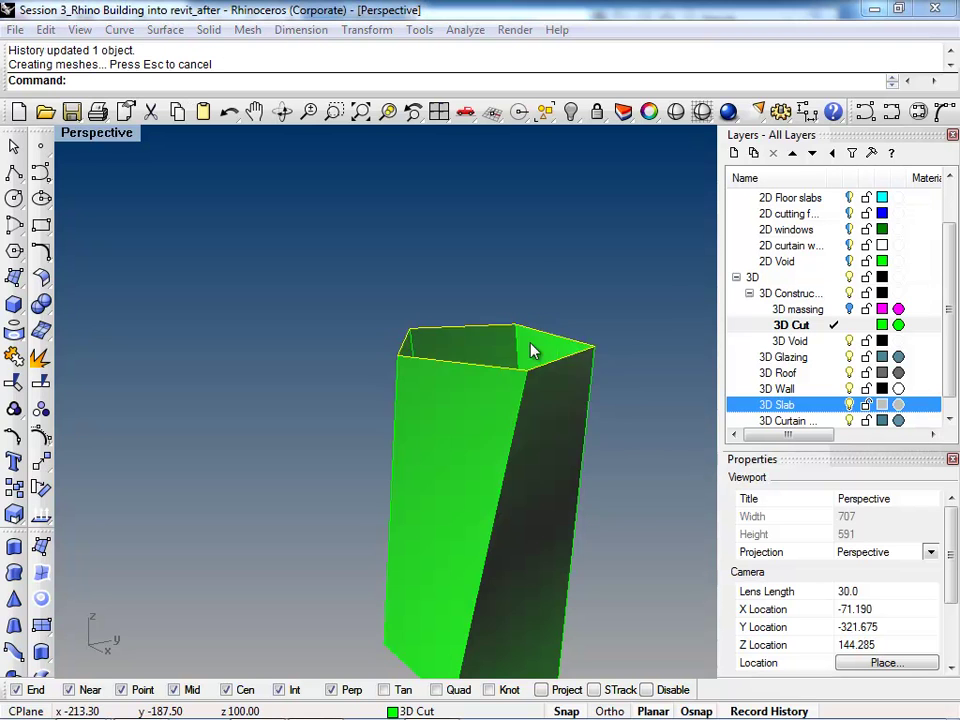
pyautogui.click(499, 418)
pyautogui.scroll(-3, 420, 410)
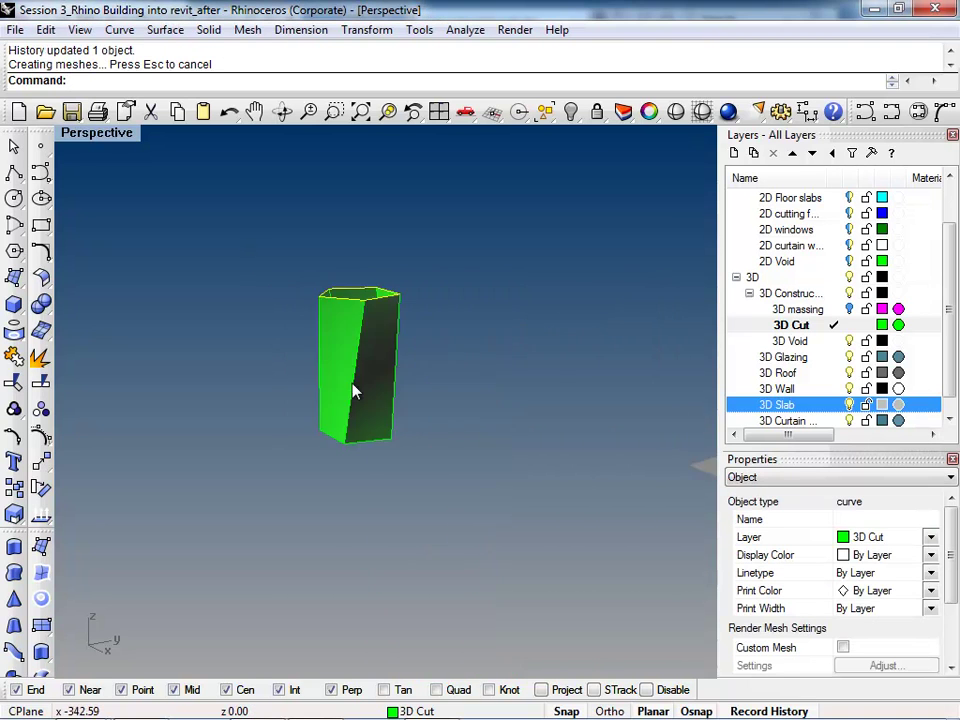
pyautogui.moveTo(356, 407); pyautogui.dragTo(431, 441, button='right')
pyautogui.scroll(3, 345, 330)
pyautogui.click(346, 347)
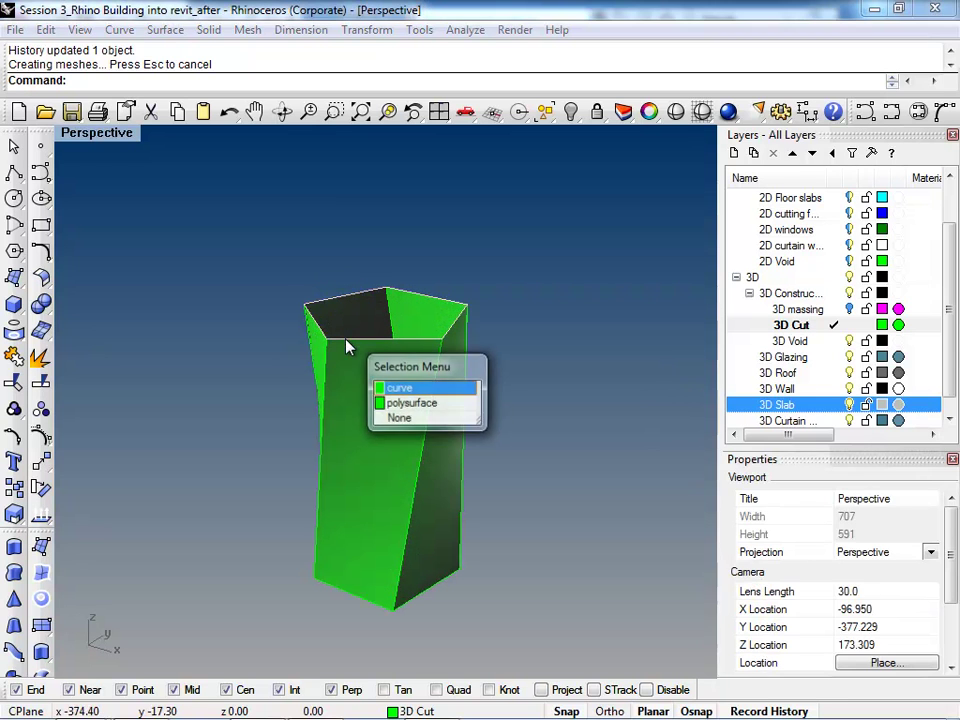
pyautogui.click(379, 386)
pyautogui.click(376, 617)
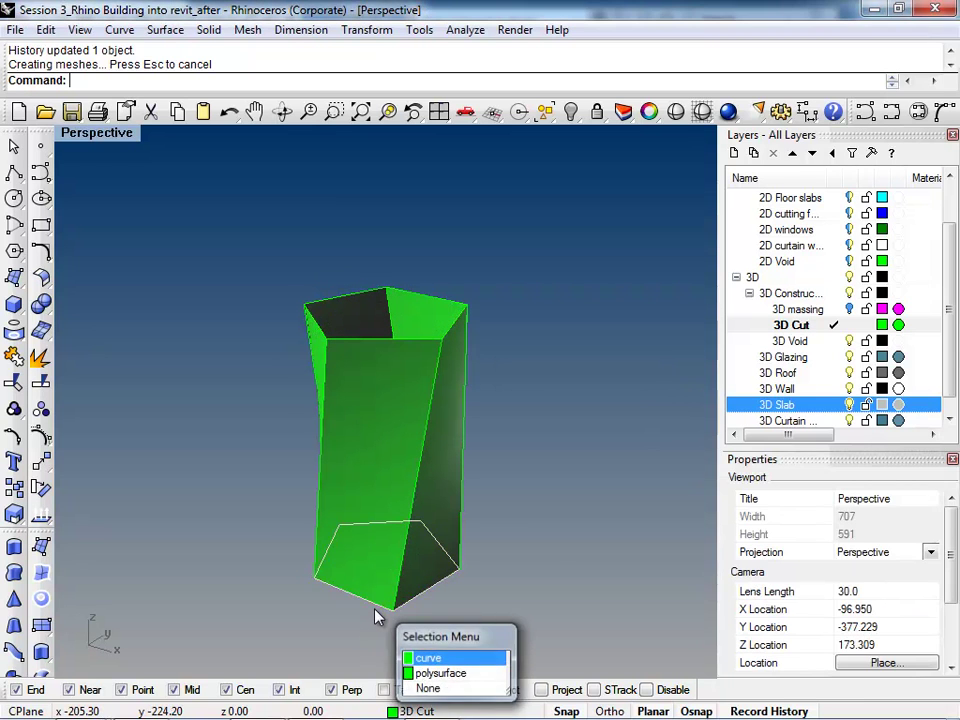
pyautogui.press('Return')
pyautogui.moveTo(349, 587); pyautogui.dragTo(428, 543, button='right')
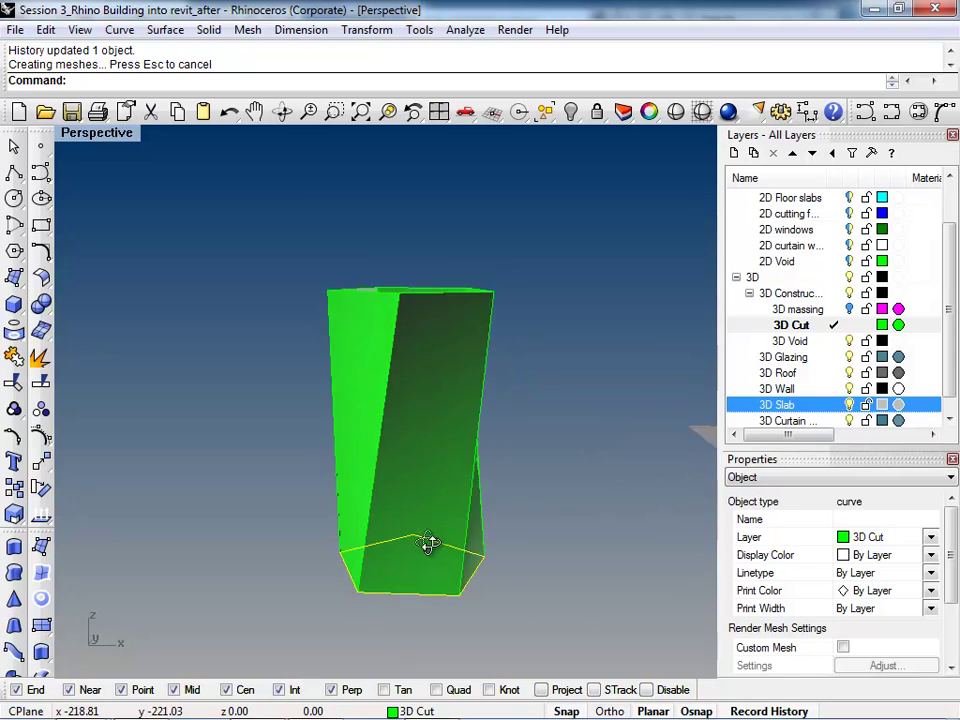
pyautogui.click(606, 536)
pyautogui.moveTo(471, 360); pyautogui.dragTo(157, 411, button='right')
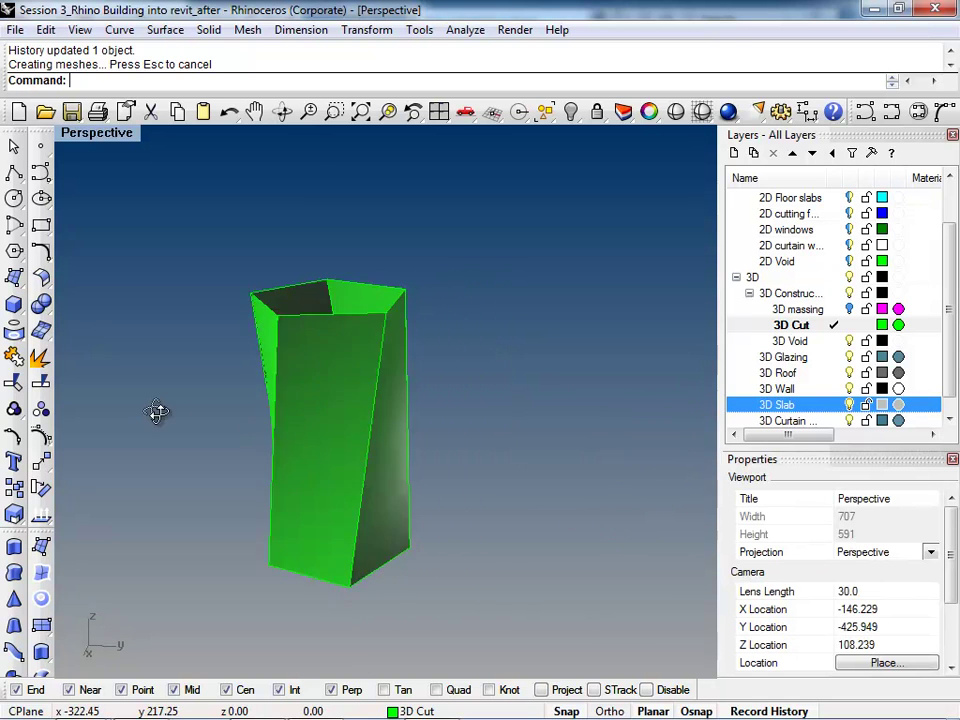
pyautogui.click(289, 403)
pyautogui.moveTo(229, 424); pyautogui.dragTo(379, 379, button='right')
pyautogui.moveTo(274, 422); pyautogui.dragTo(488, 419, button='right')
pyautogui.write('Cap')
pyautogui.press('Return')
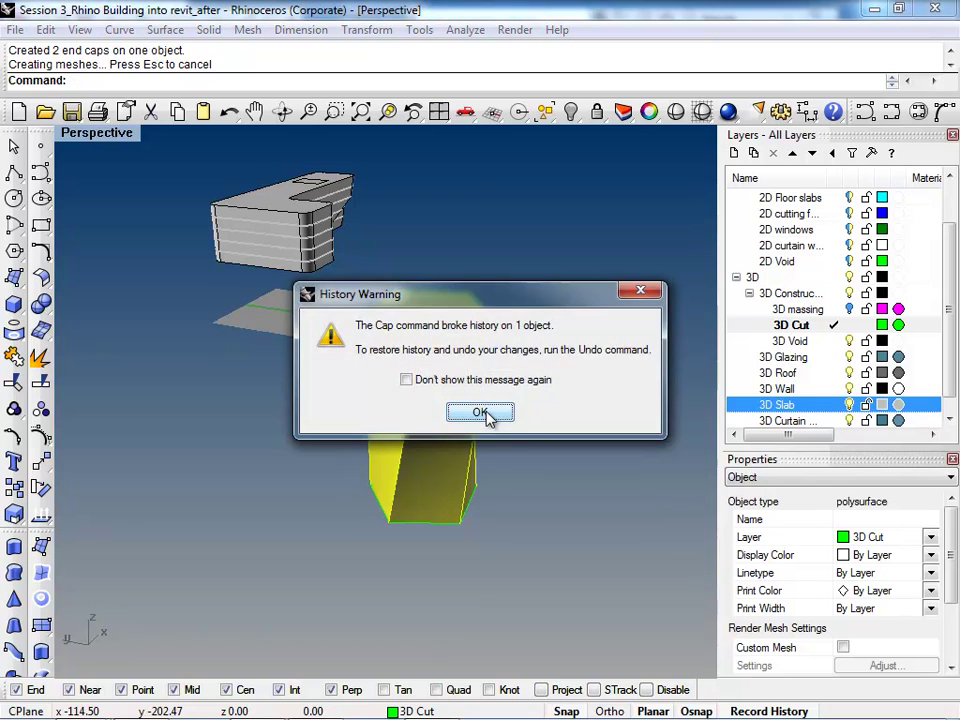
pyautogui.click(480, 413)
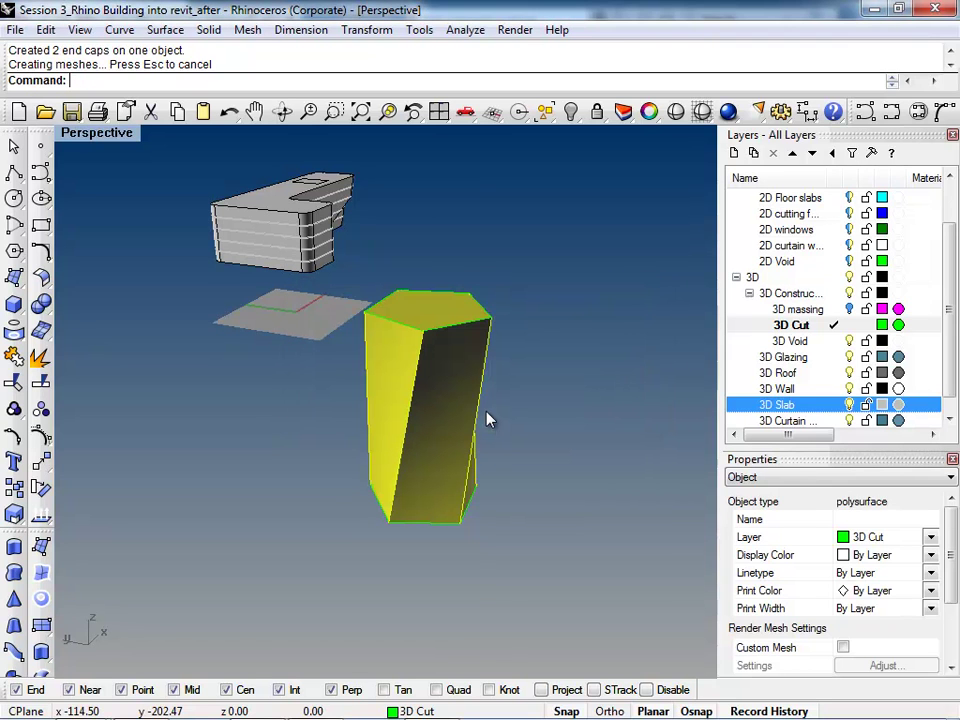
pyautogui.hotkey('ctrl', 'z')
pyautogui.click(516, 392)
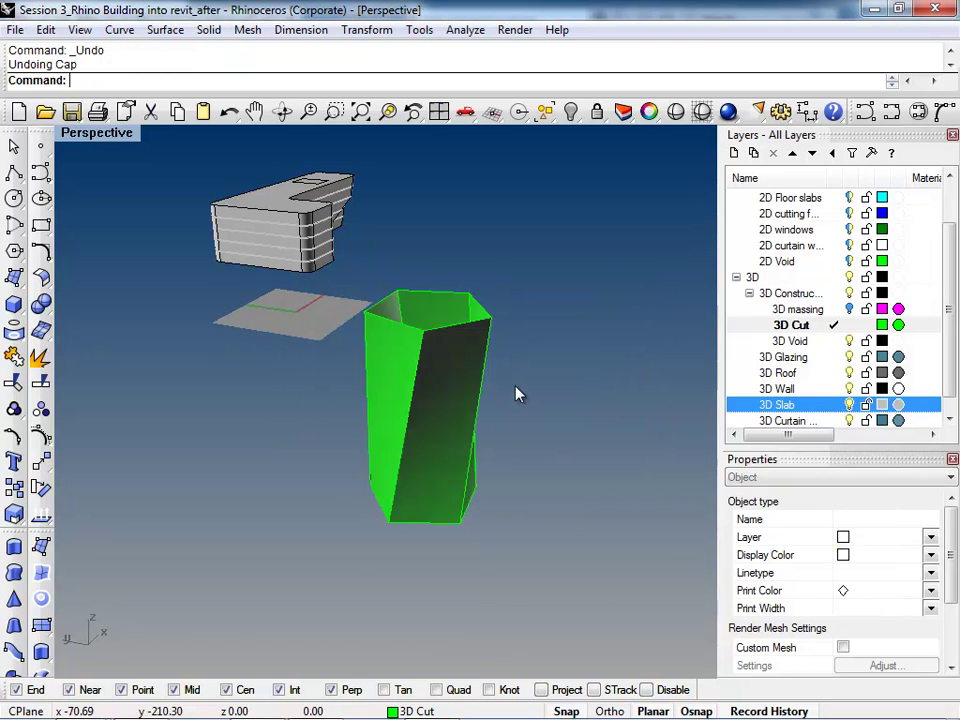
pyautogui.scroll(5, 471, 330)
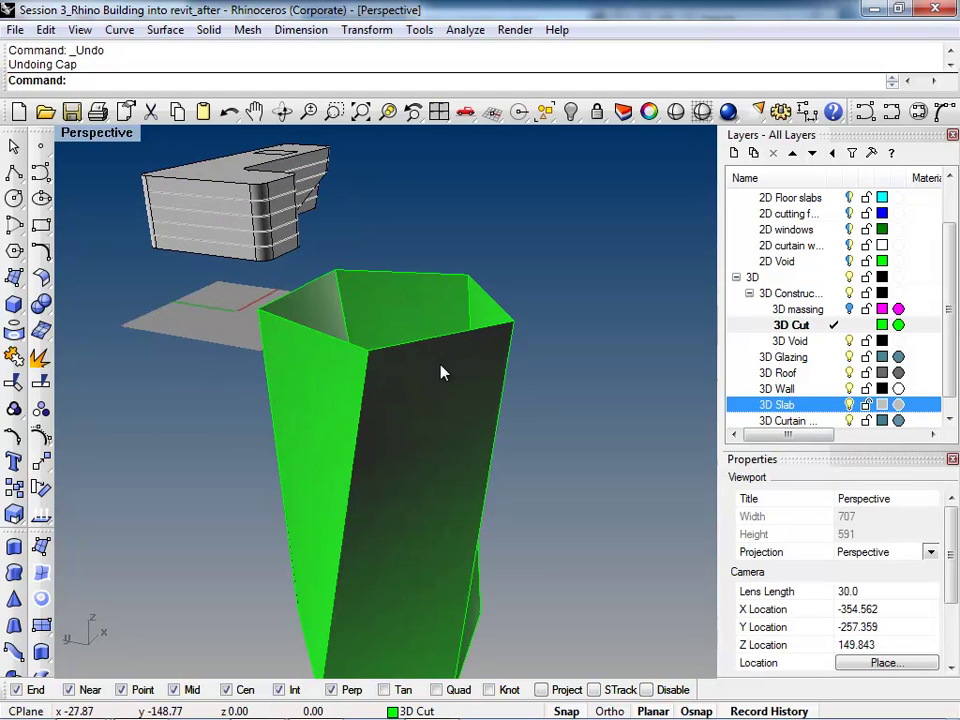
pyautogui.click(421, 345)
pyautogui.press('Return')
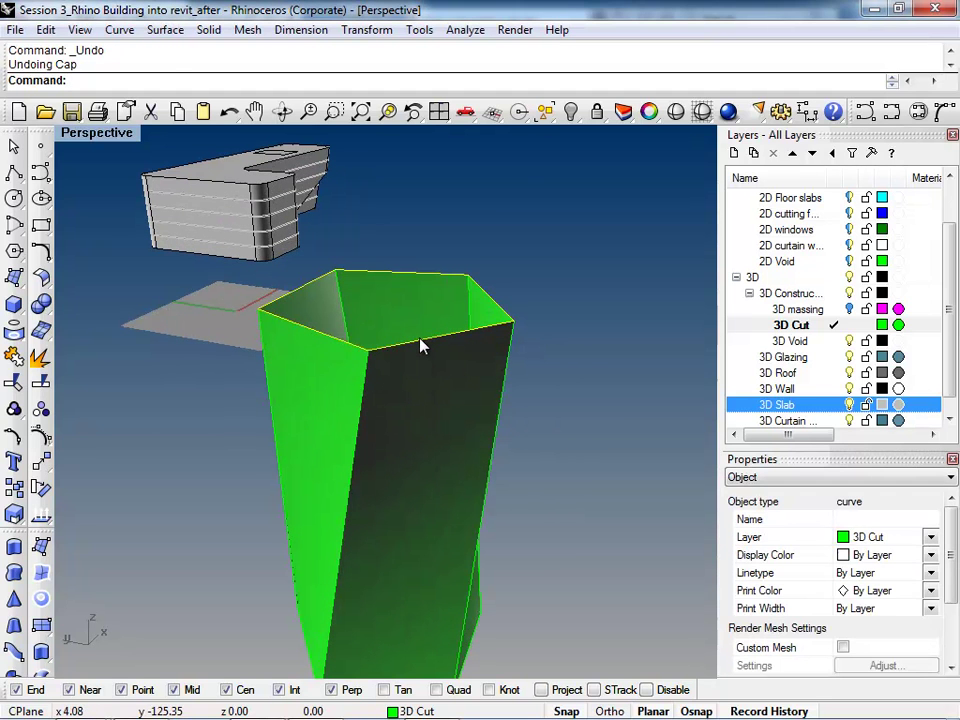
pyautogui.write('Rot')
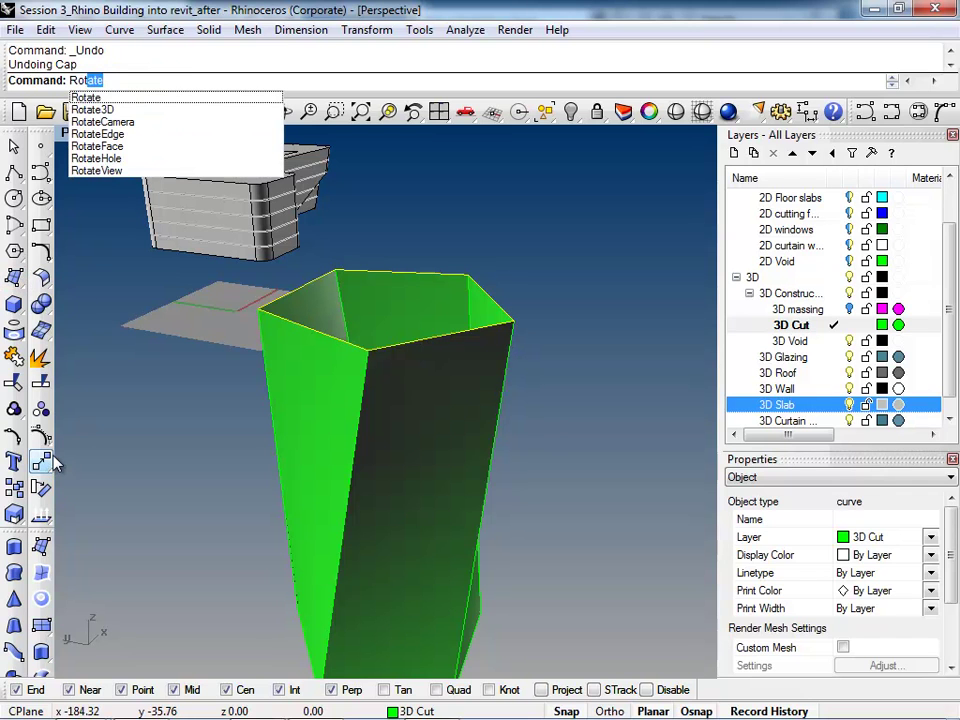
pyautogui.press('Escape')
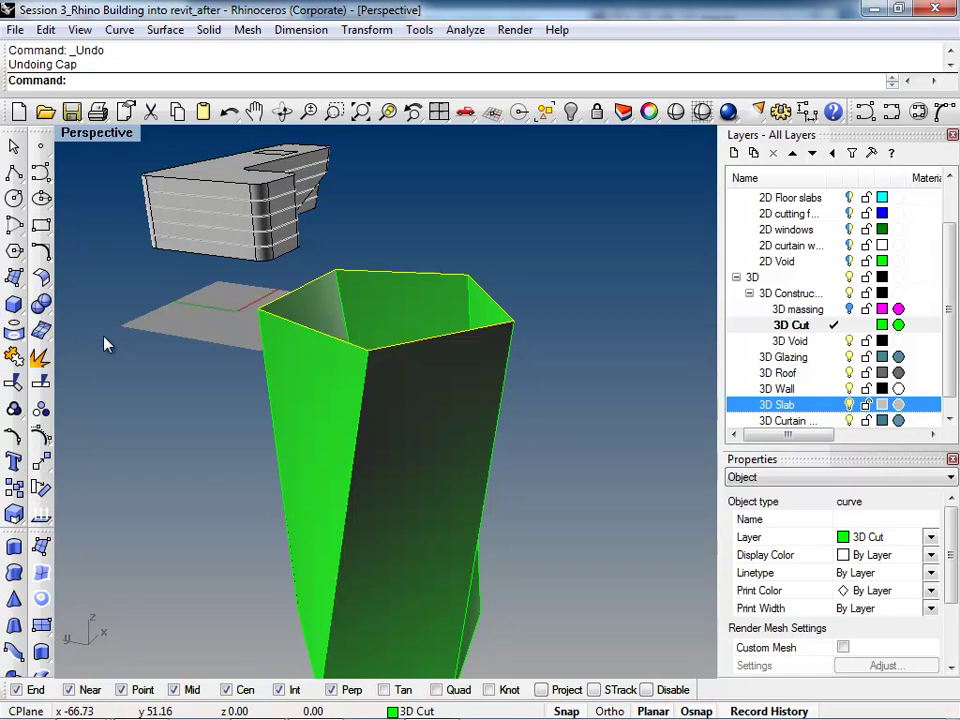
pyautogui.moveTo(184, 285); pyautogui.dragTo(176, 343, button='right')
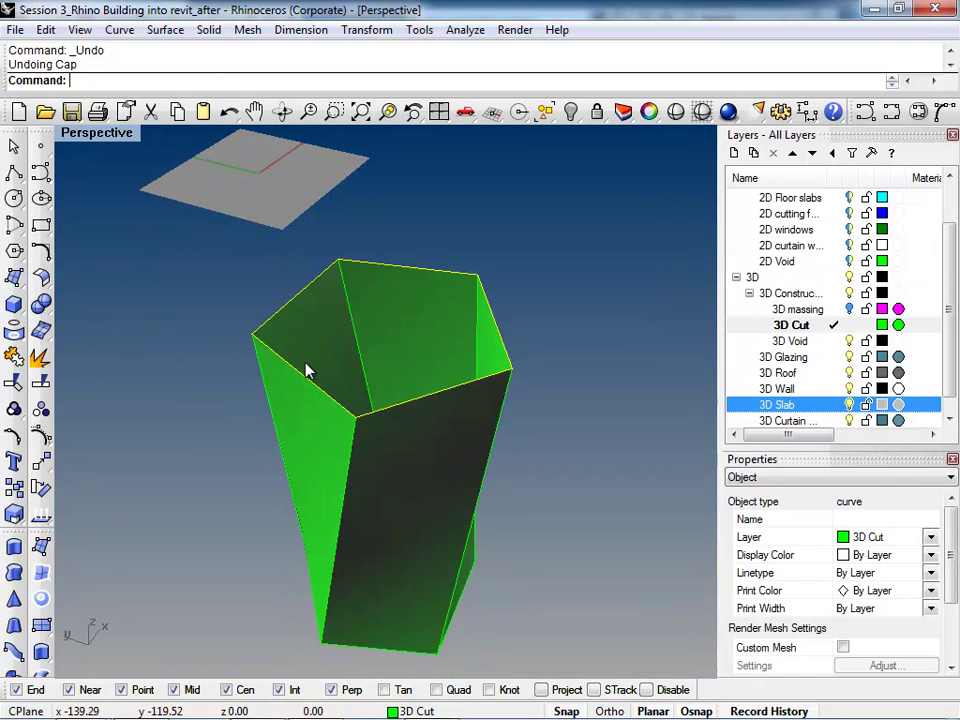
pyautogui.rightClick(390, 297)
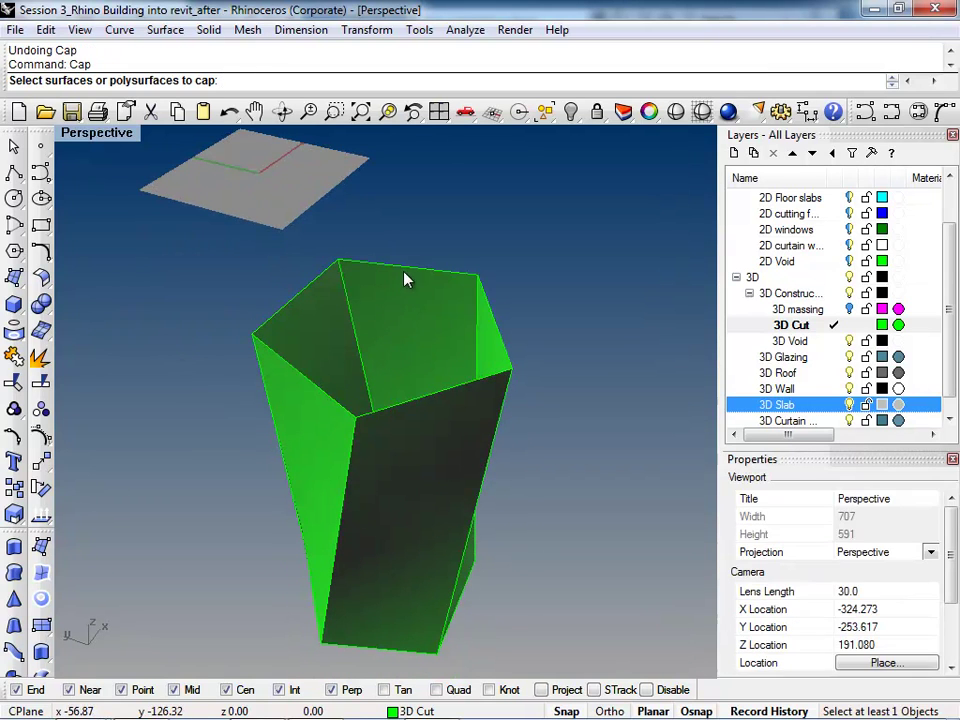
pyautogui.click(407, 272)
pyautogui.press('Escape')
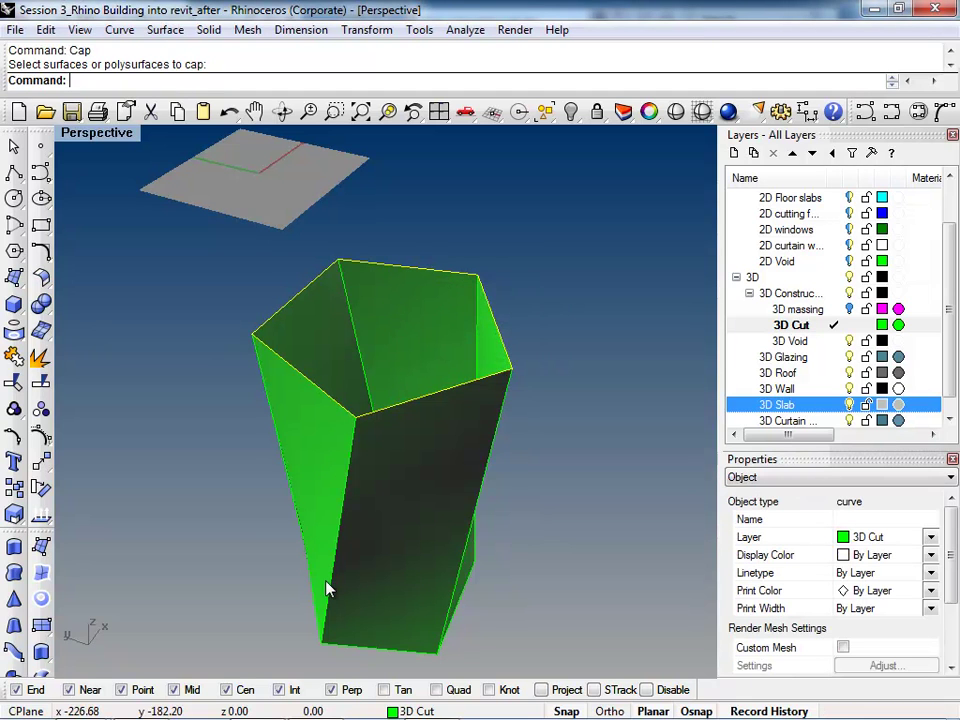
pyautogui.click(227, 690)
pyautogui.write('otate')
pyautogui.press('Return')
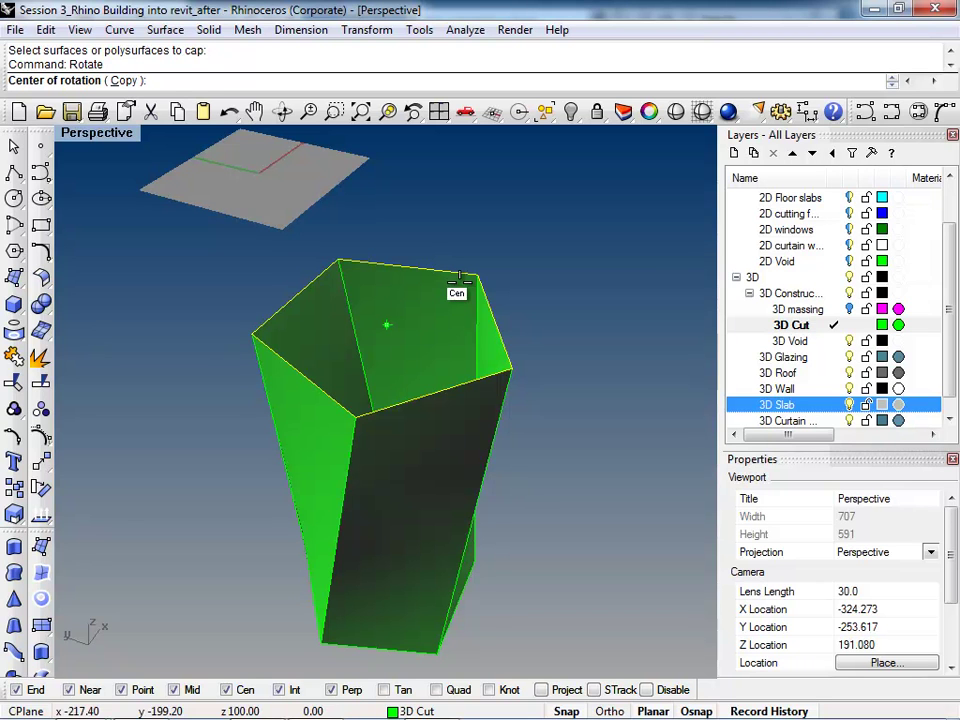
pyautogui.click(459, 280)
pyautogui.scroll(-1, 430, 330)
pyautogui.click(557, 285)
pyautogui.click(541, 412)
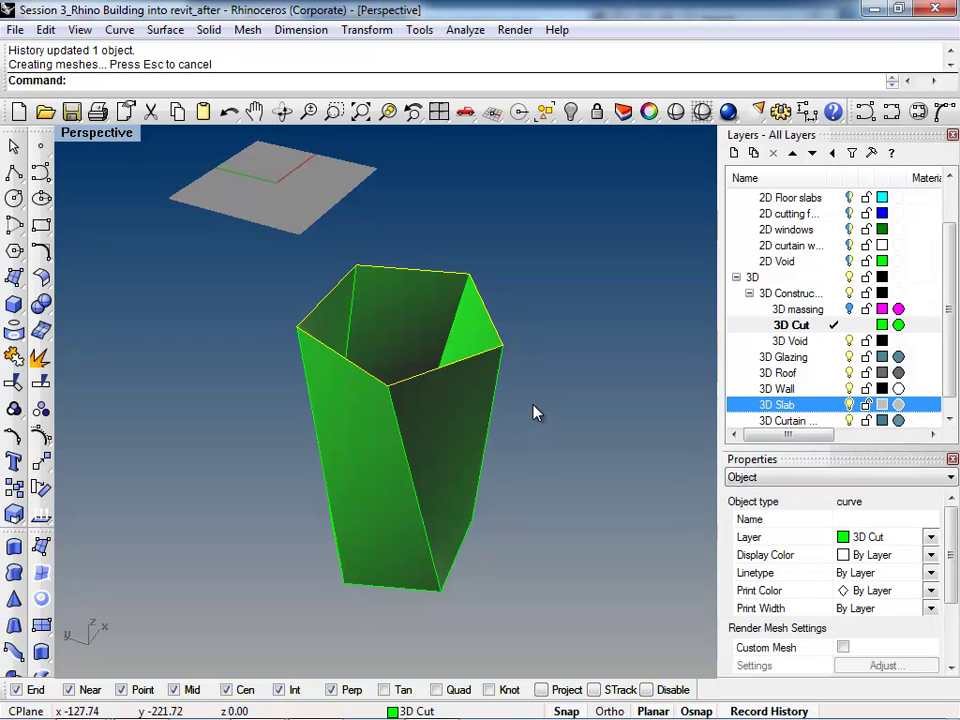
pyautogui.hotkey('ctrl', 'z')
pyautogui.moveTo(529, 392); pyautogui.dragTo(486, 435, button='right')
# Step: Cap both open ends of the twisted tower polysurface, accepting the history warning
pyautogui.click(487, 432)
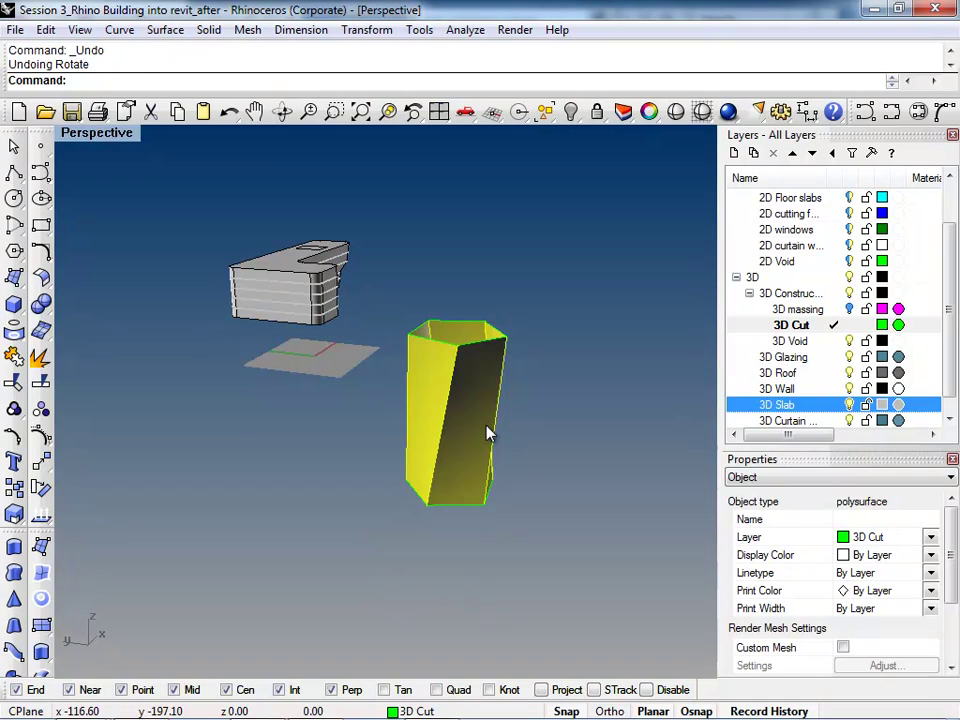
pyautogui.write('pp')
pyautogui.press('Return')
pyautogui.write('Cap')
pyautogui.press('Return')
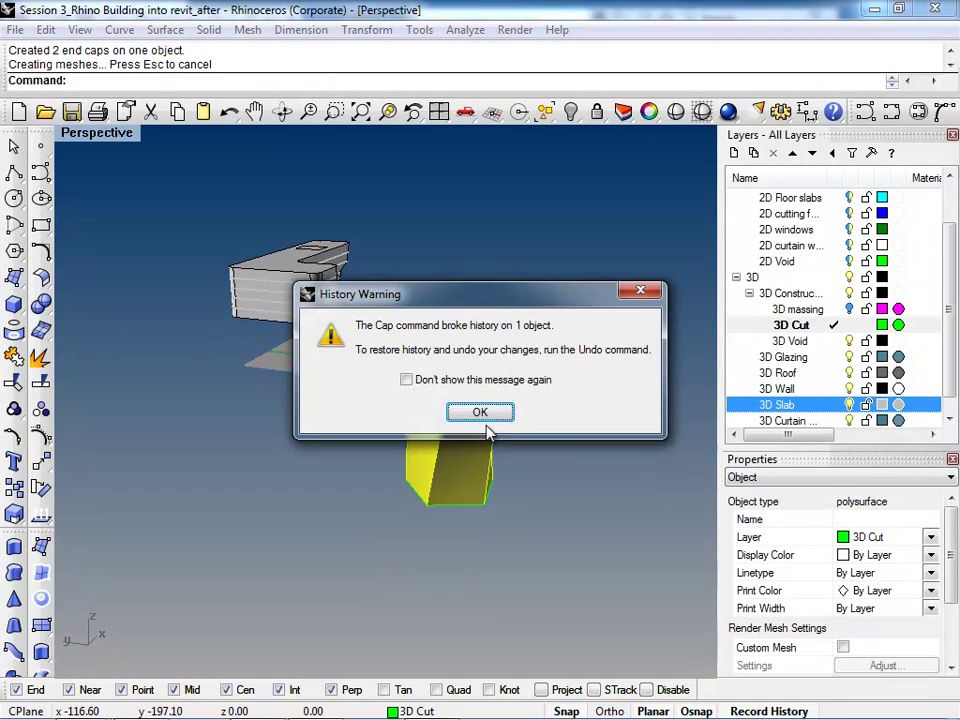
pyautogui.press('Return')
pyautogui.press('Escape')
pyautogui.scroll(-3, 105, 310)
pyautogui.moveTo(105, 310); pyautogui.dragTo(285, 446, button='right')
pyautogui.moveTo(393, 428); pyautogui.dragTo(523, 414, button='right')
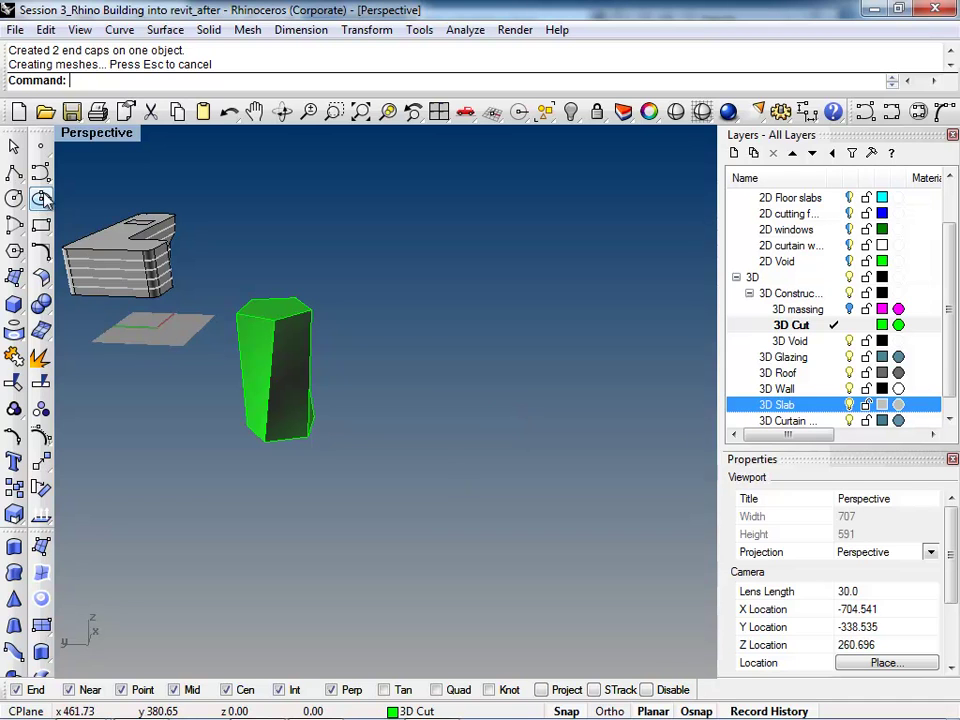
# Step: Draw a rectangle beside the tower after abandoning a polyline
pyautogui.click(15, 172)
pyautogui.moveTo(320, 410); pyautogui.dragTo(369, 511, button='right')
pyautogui.click(417, 441)
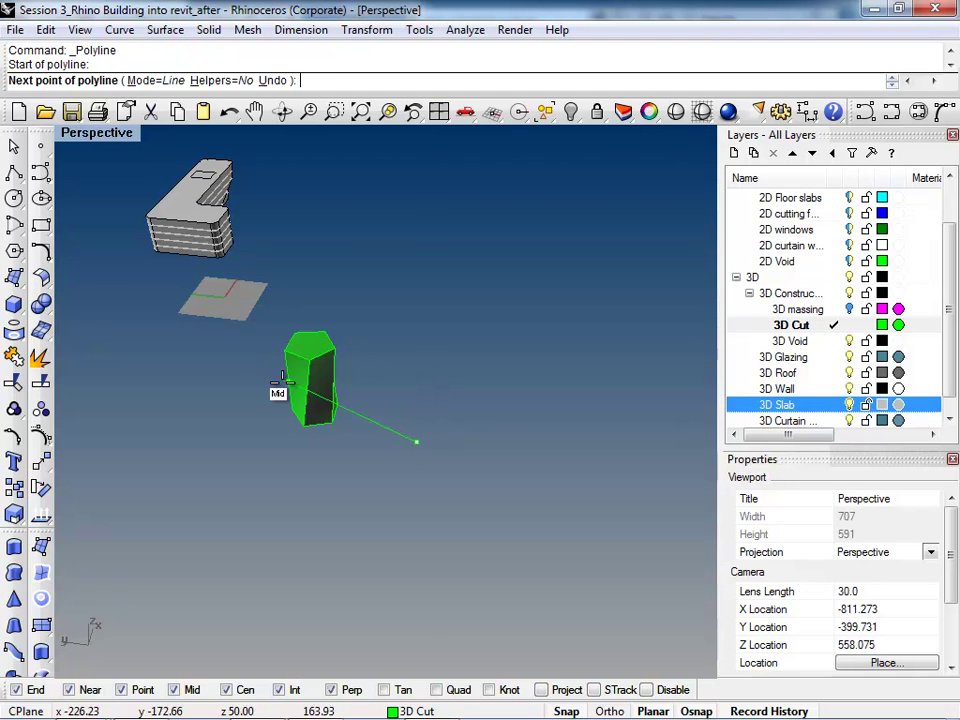
pyautogui.press('Escape')
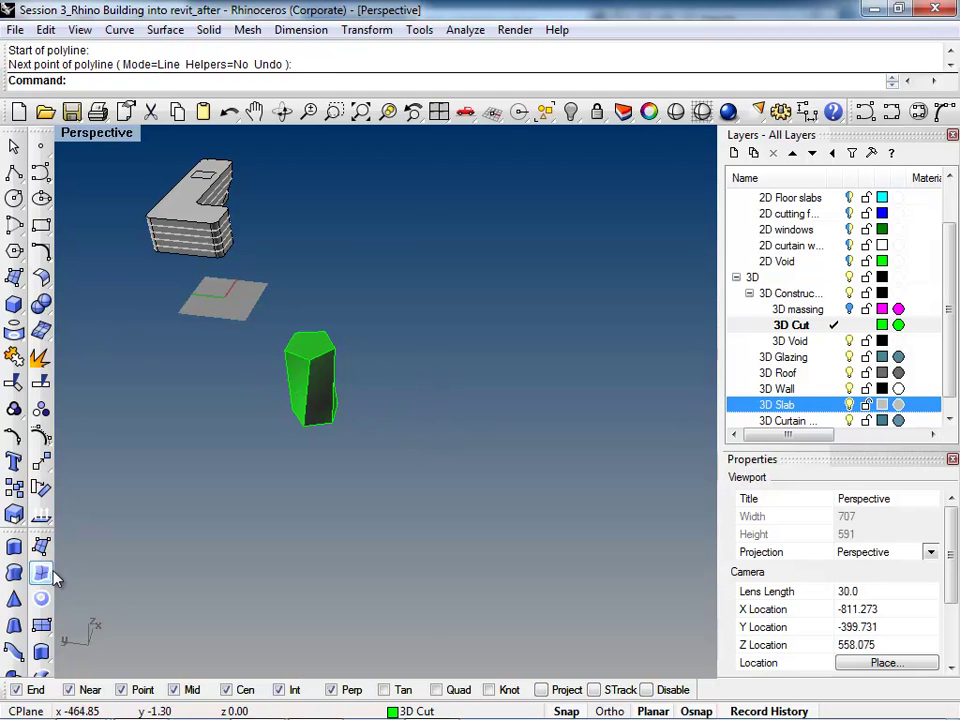
pyautogui.click(44, 228)
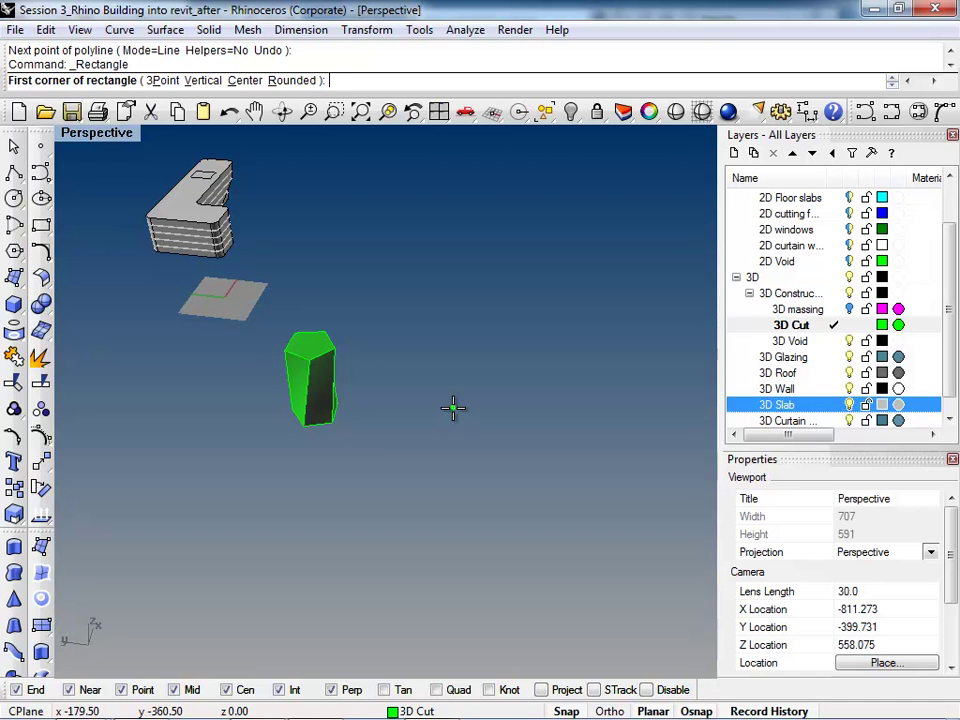
pyautogui.scroll(2, 380, 450)
pyautogui.click(369, 457)
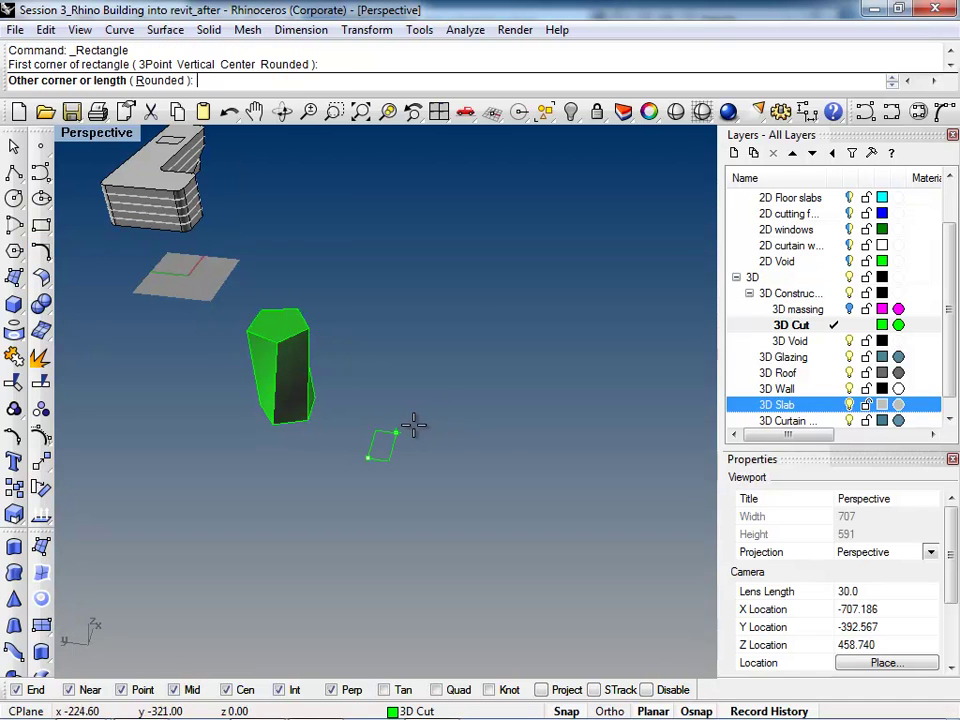
pyautogui.click(498, 418)
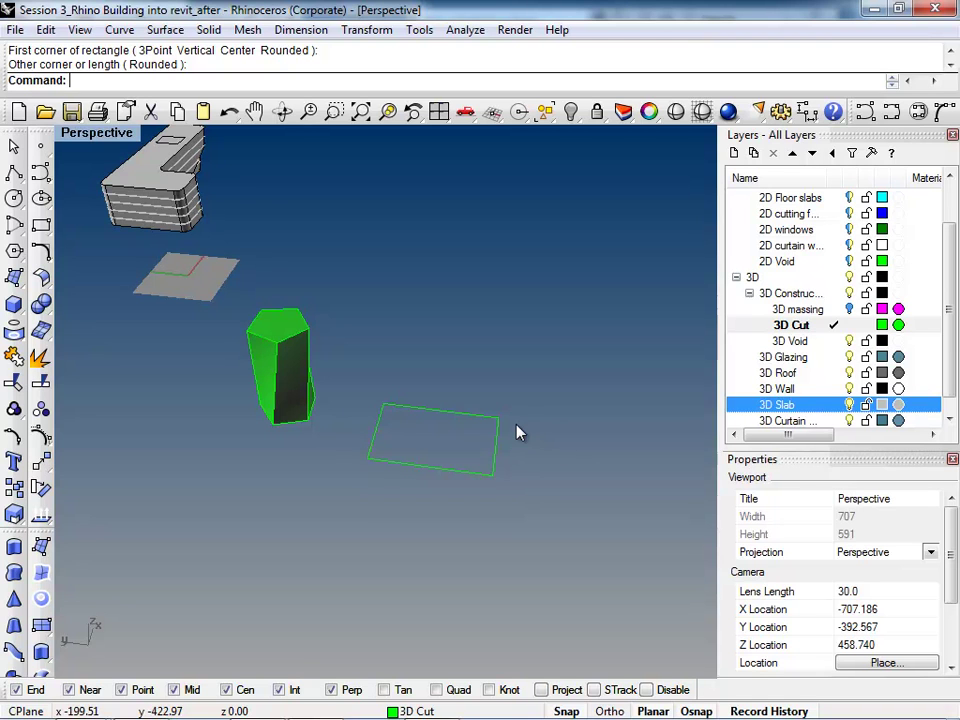
# Step: Explode the rectangle into four segments, then select all four and delete them
pyautogui.moveTo(458, 497); pyautogui.dragTo(456, 482, button='right')
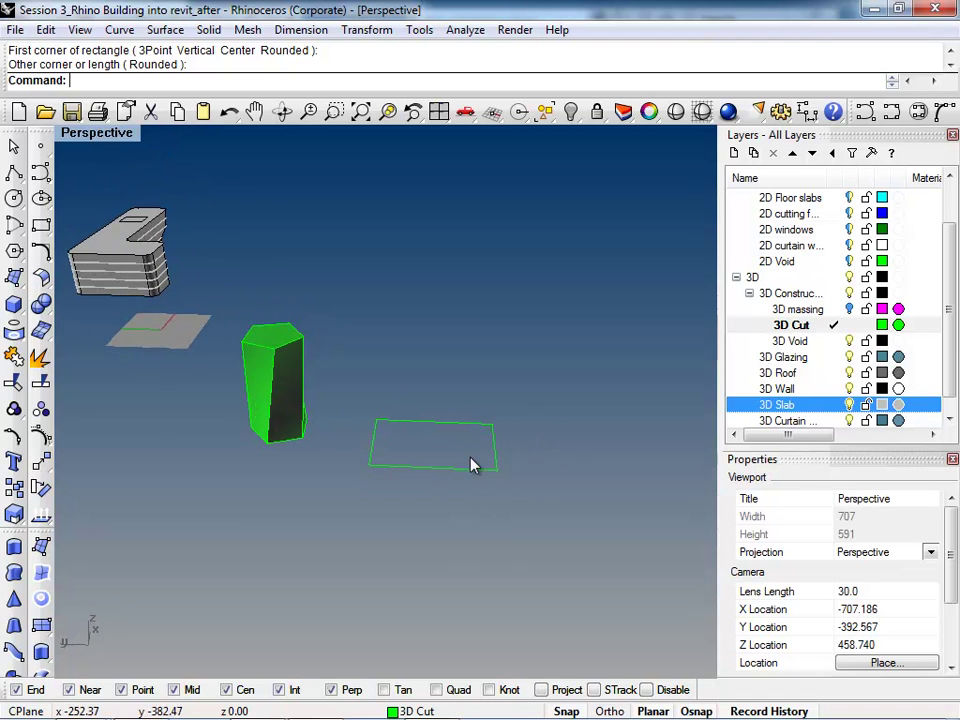
pyautogui.click(450, 478)
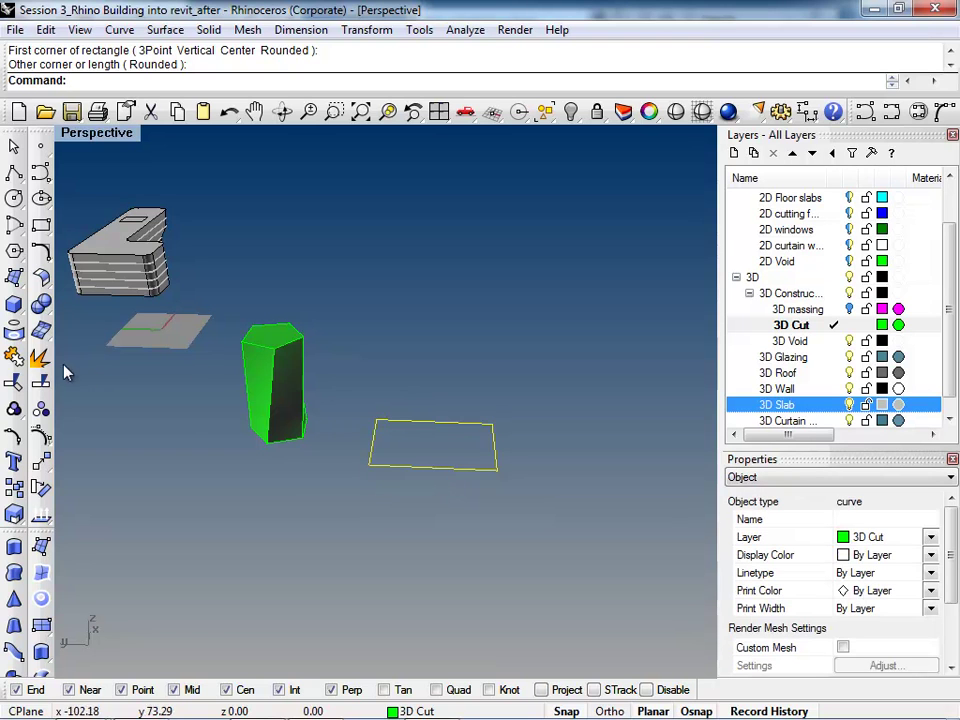
pyautogui.click(40, 382)
pyautogui.click(432, 468)
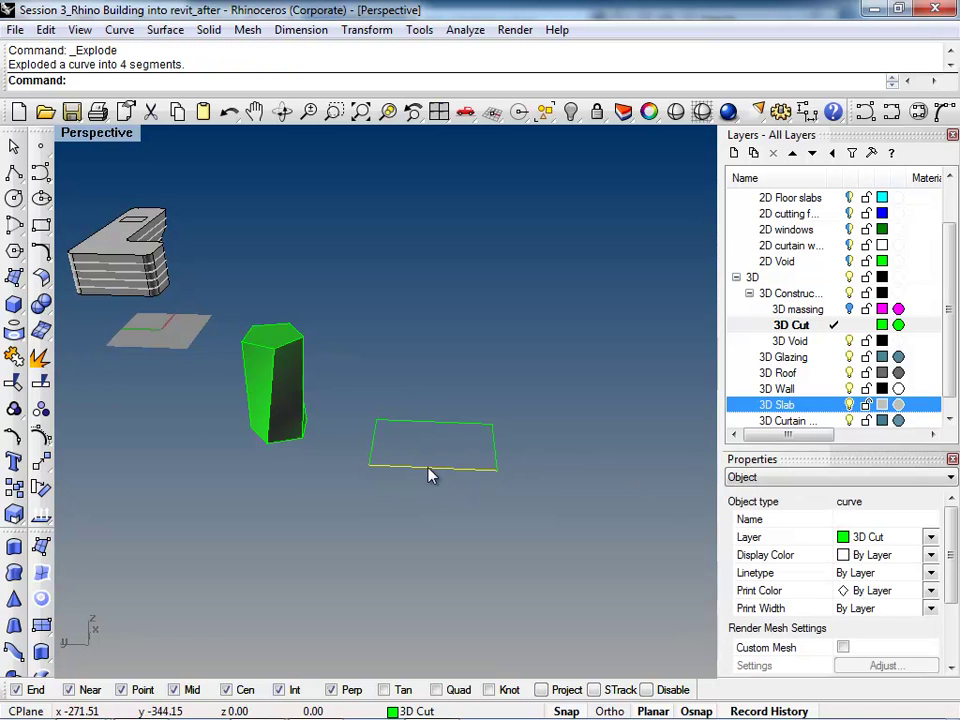
pyautogui.moveTo(430, 472)
pyautogui.mouseDown(button='right')
pyautogui.moveTo(508, 542)
pyautogui.moveTo(456, 517)
pyautogui.moveTo(422, 469)
pyautogui.mouseUp(button='right')
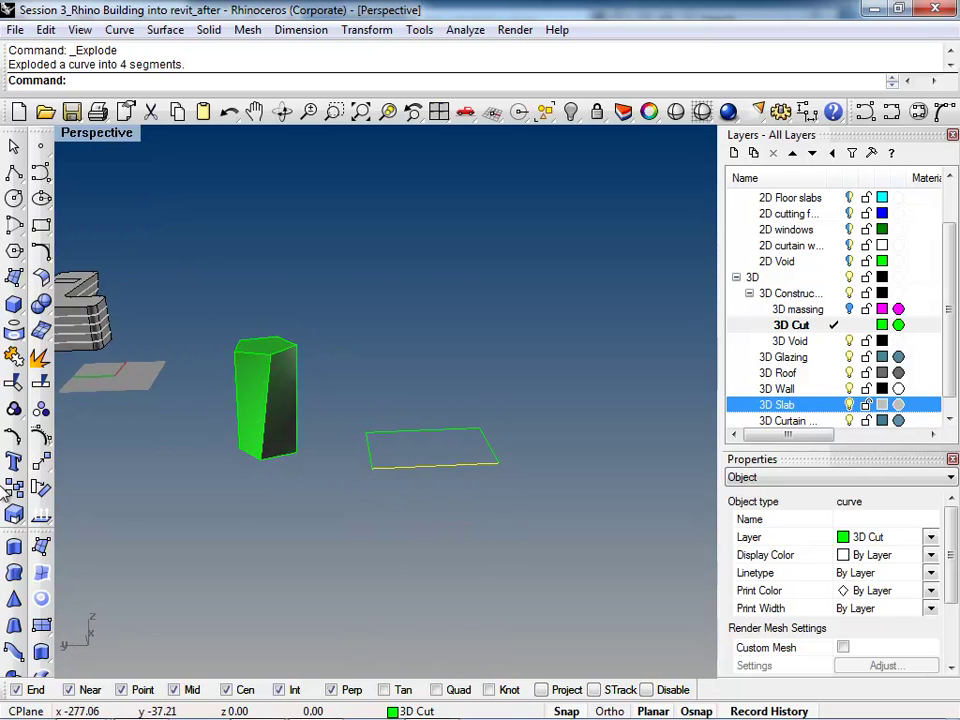
pyautogui.click(568, 515)
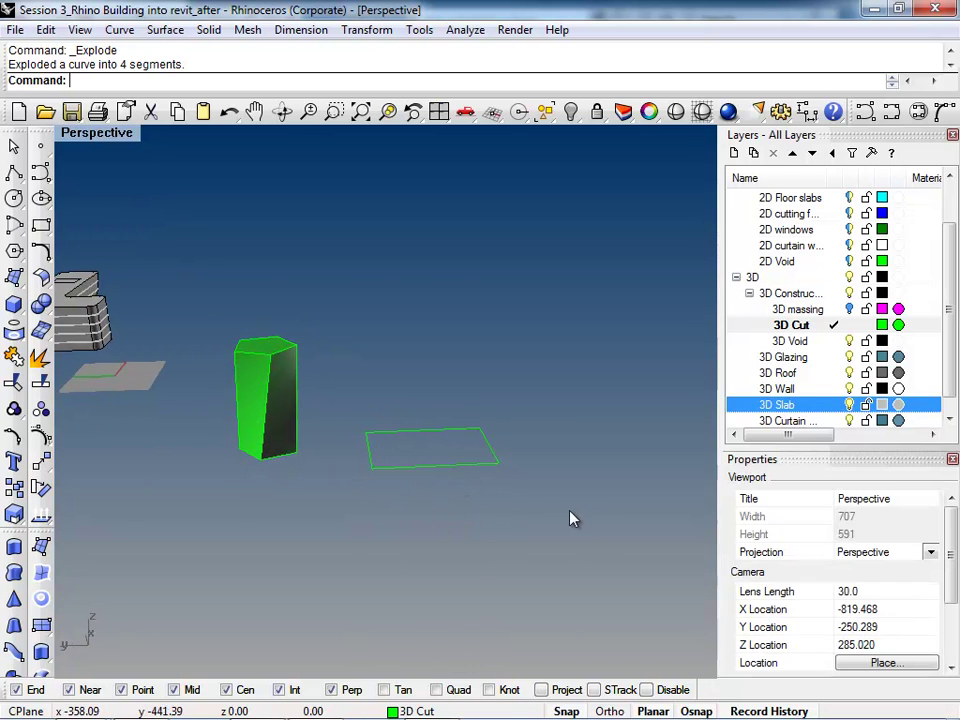
pyautogui.moveTo(352, 377); pyautogui.dragTo(353, 380)
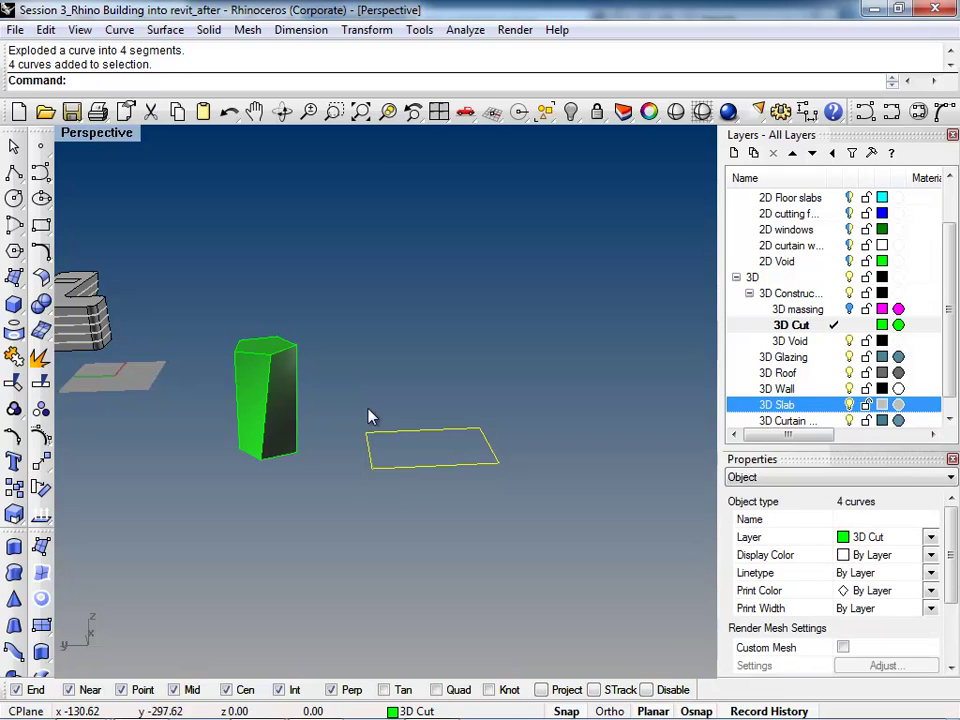
pyautogui.press('Delete')
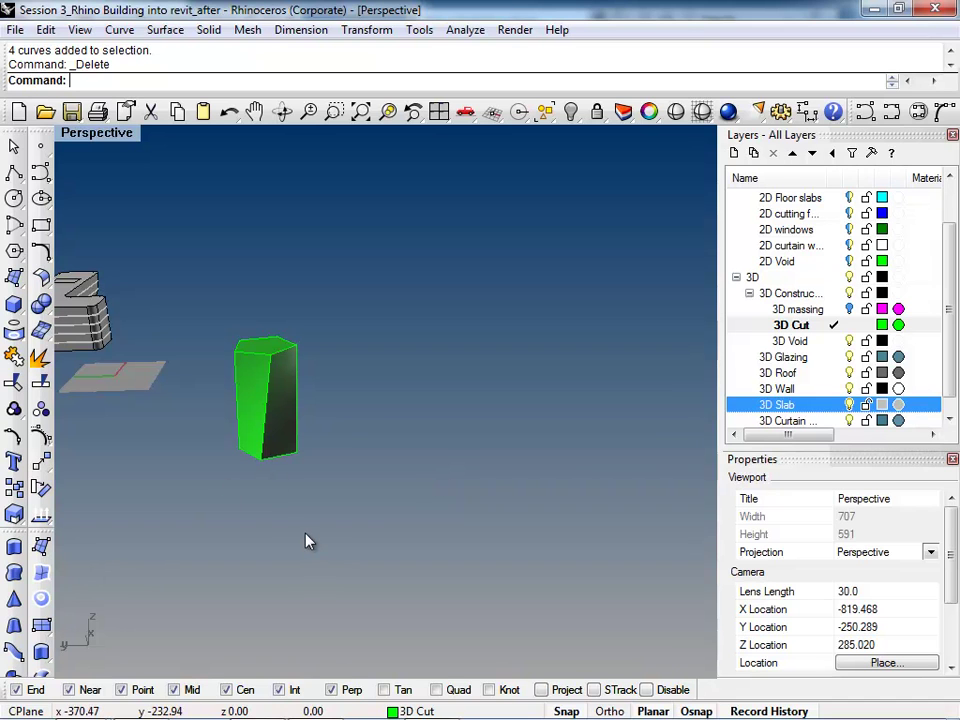
# Step: Run and cancel the PlanarSrf command, then enter SurRec to start a rectangle
pyautogui.write('Planar')
pyautogui.press('Down')
pyautogui.press('Down')
pyautogui.press('Return')
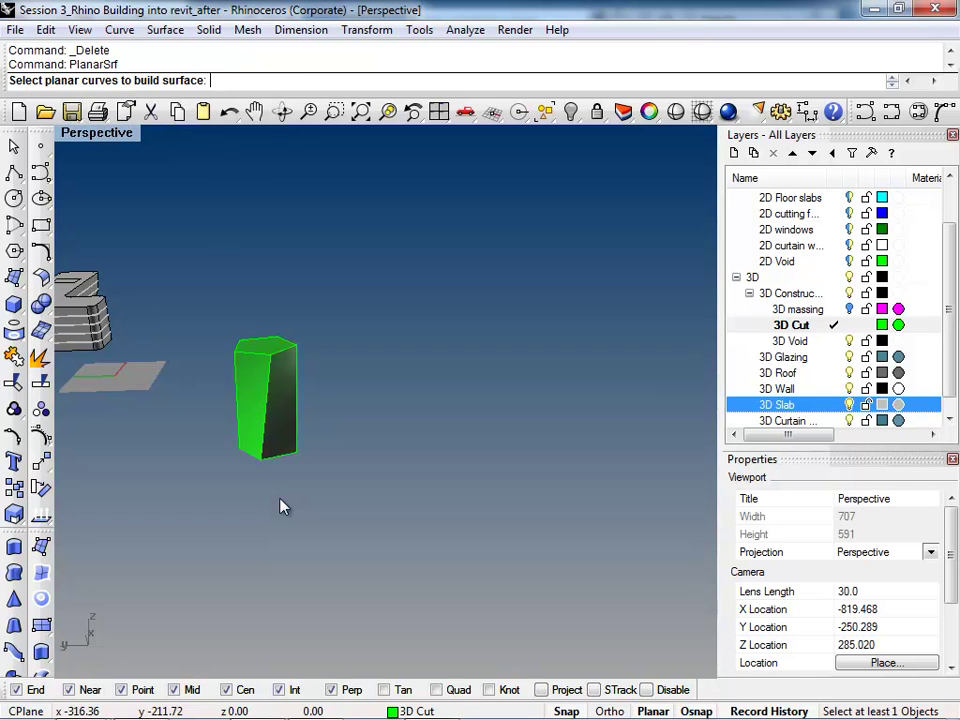
pyautogui.press('Escape')
pyautogui.write('Sur')
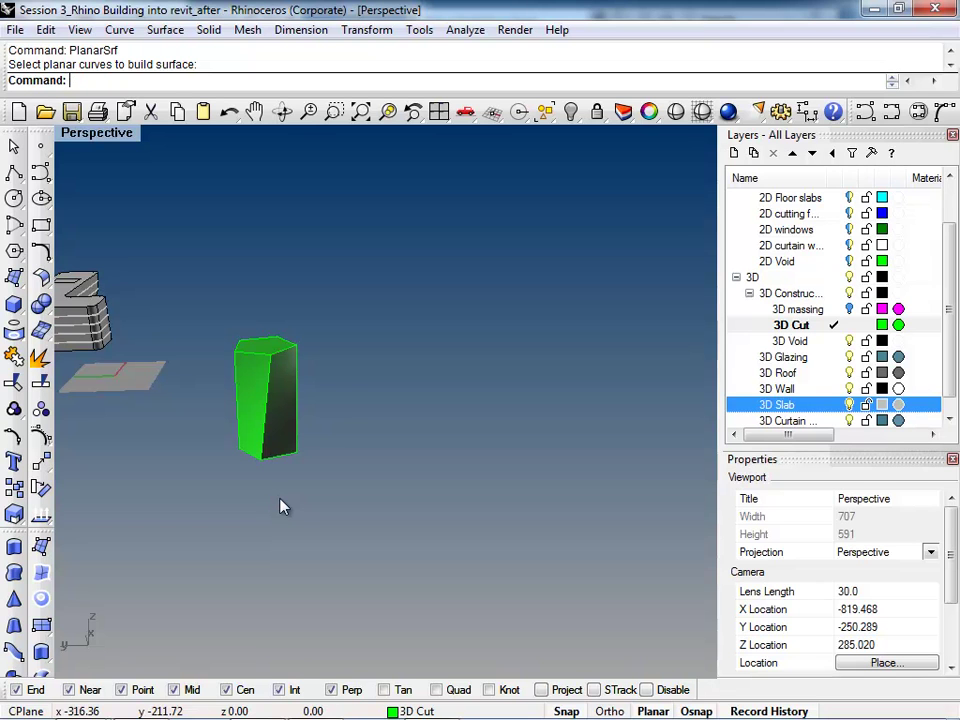
pyautogui.write('Rect')
# Step: Draw a rectangle enclosing the tower base, make a planar surface from it, and delete the curve
pyautogui.press('Return')
pyautogui.click(157, 488)
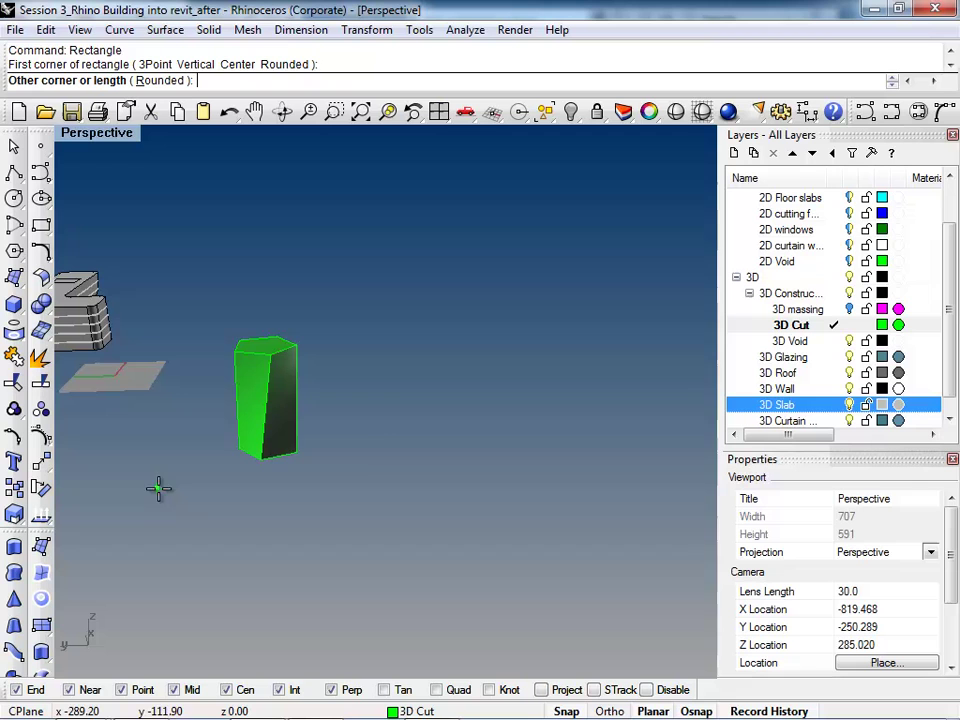
pyautogui.click(372, 400)
pyautogui.click(326, 484)
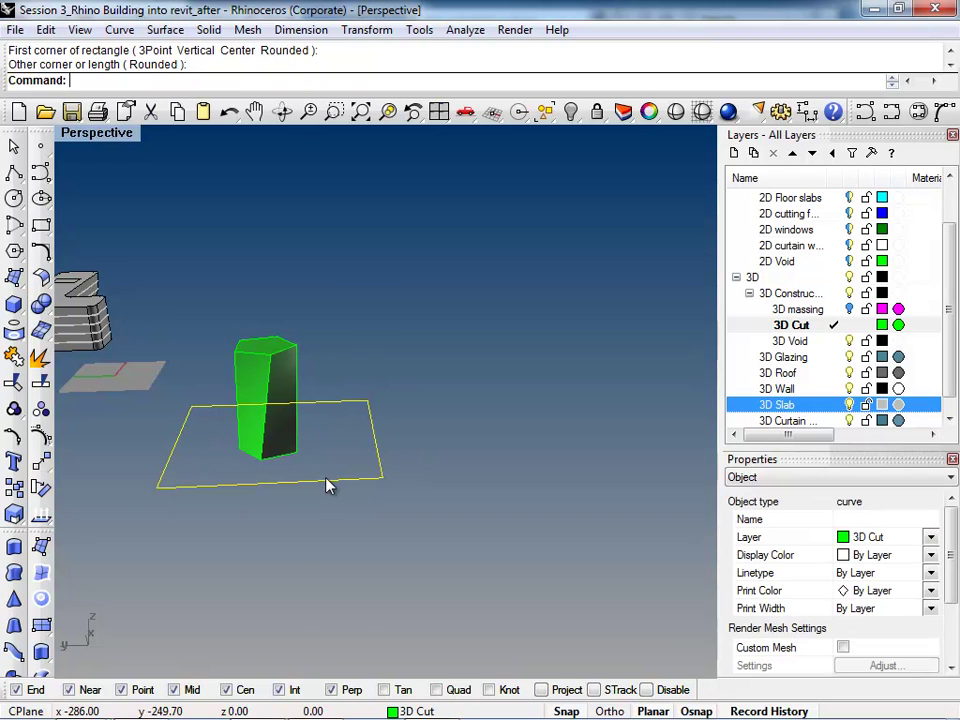
pyautogui.write('PlanarS')
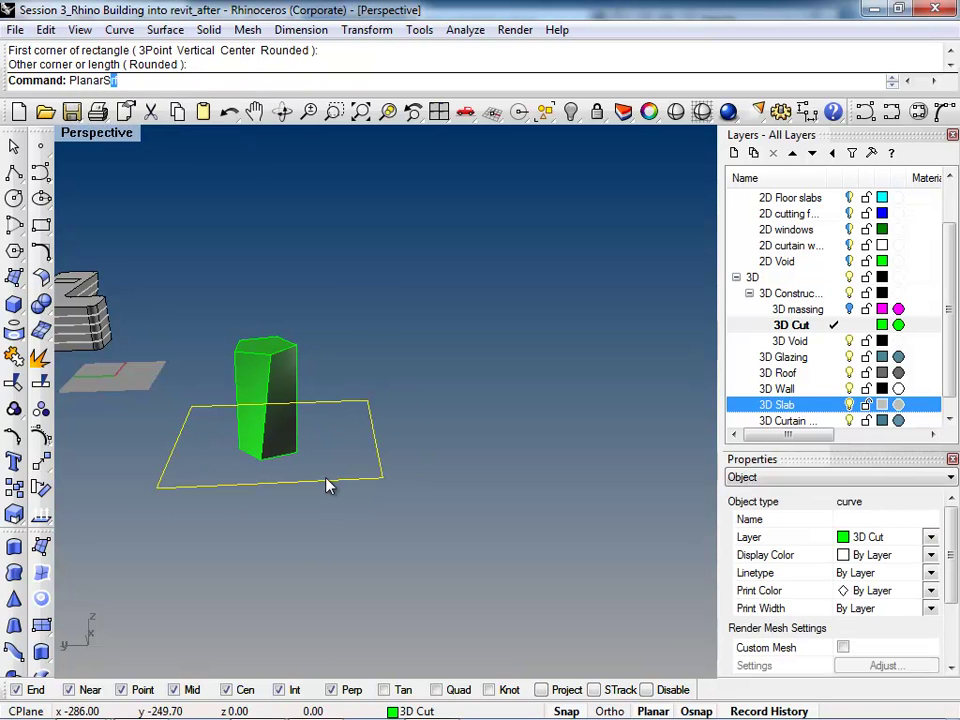
pyautogui.press('Return')
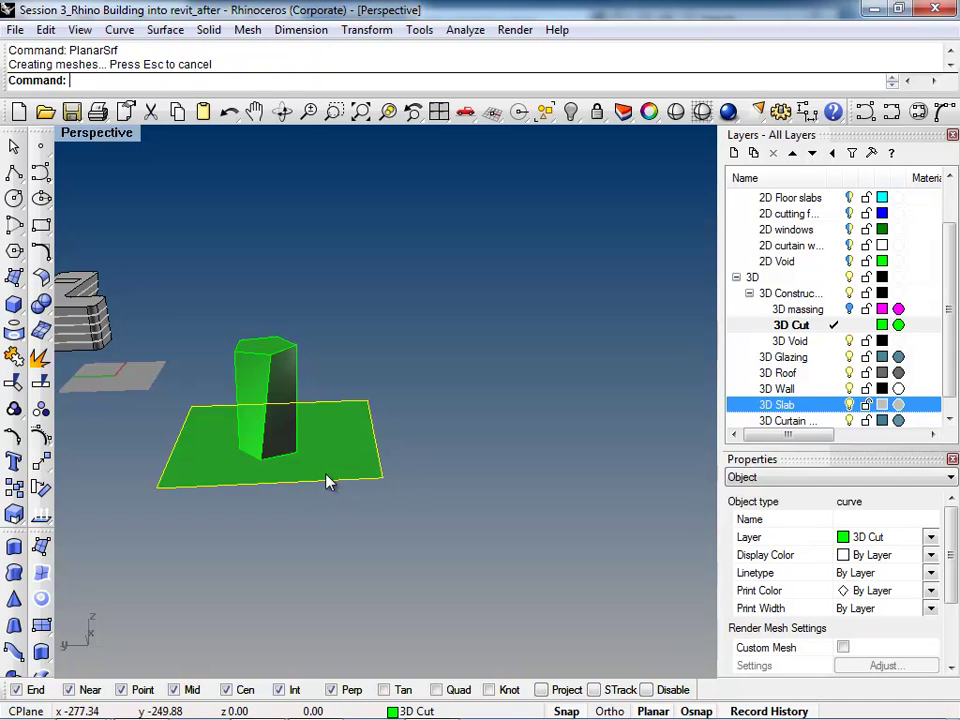
pyautogui.press('Delete')
# Step: Select the new slab surface, abandon a half-typed Rebuild command, and deselect
pyautogui.moveTo(328, 480)
pyautogui.mouseDown(button='right')
pyautogui.moveTo(336, 501)
pyautogui.moveTo(325, 551)
pyautogui.moveTo(319, 439)
pyautogui.moveTo(334, 484)
pyautogui.mouseUp(button='right')
pyautogui.click(334, 484)
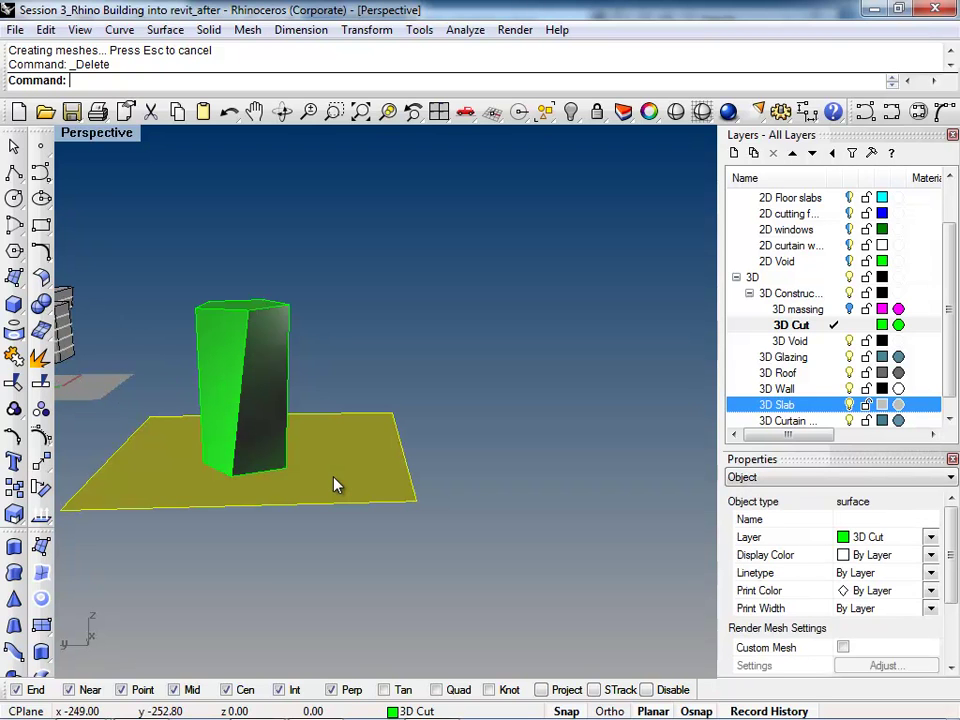
pyautogui.write('Re')
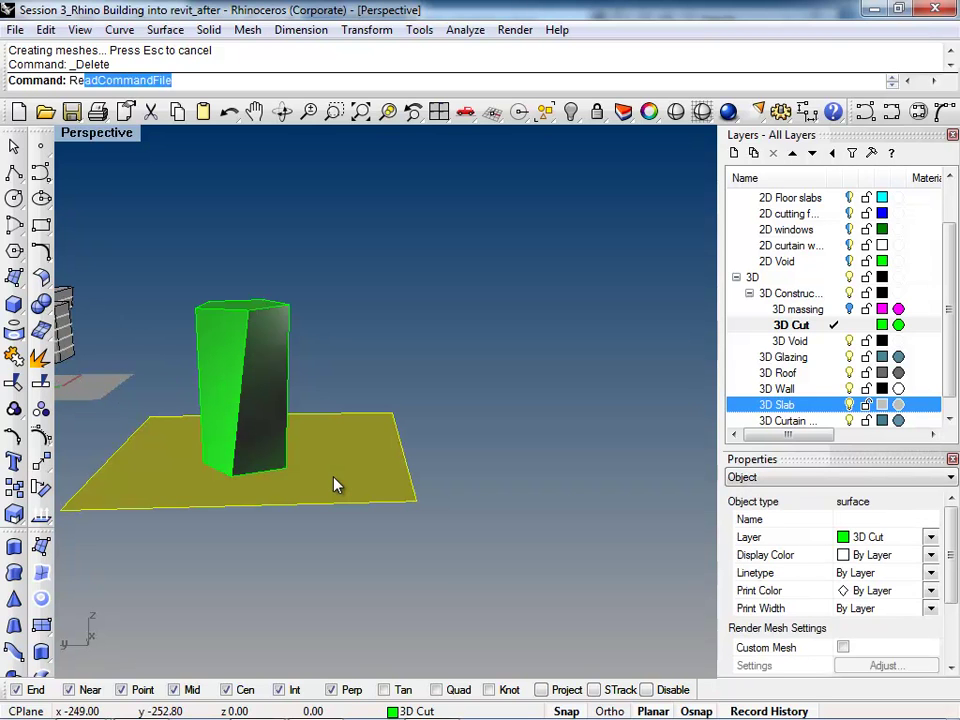
pyautogui.write('bu')
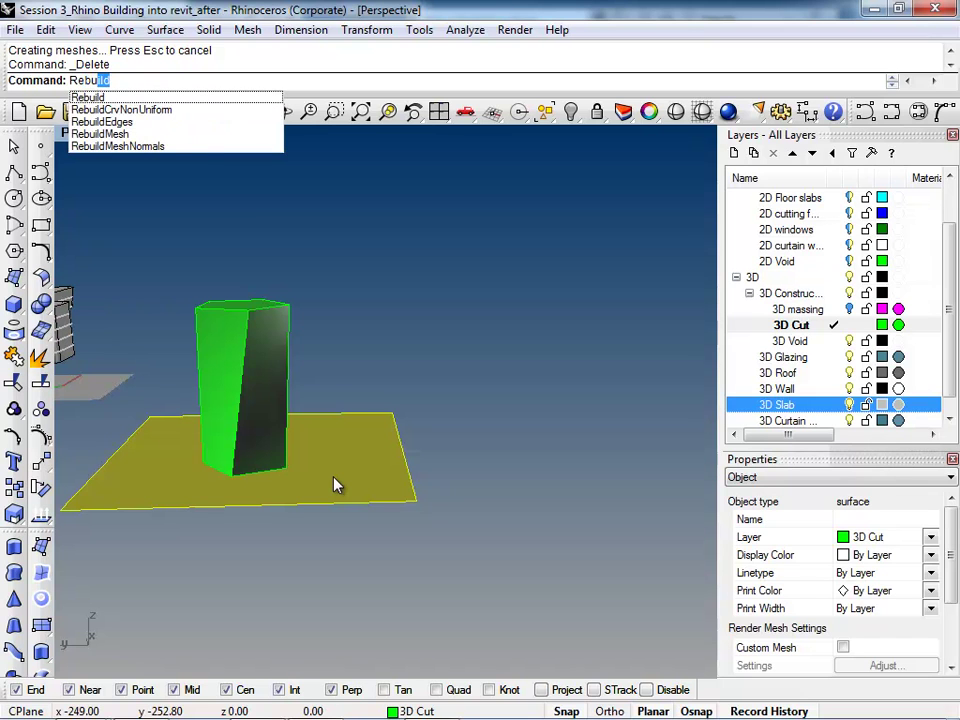
pyautogui.write('l')
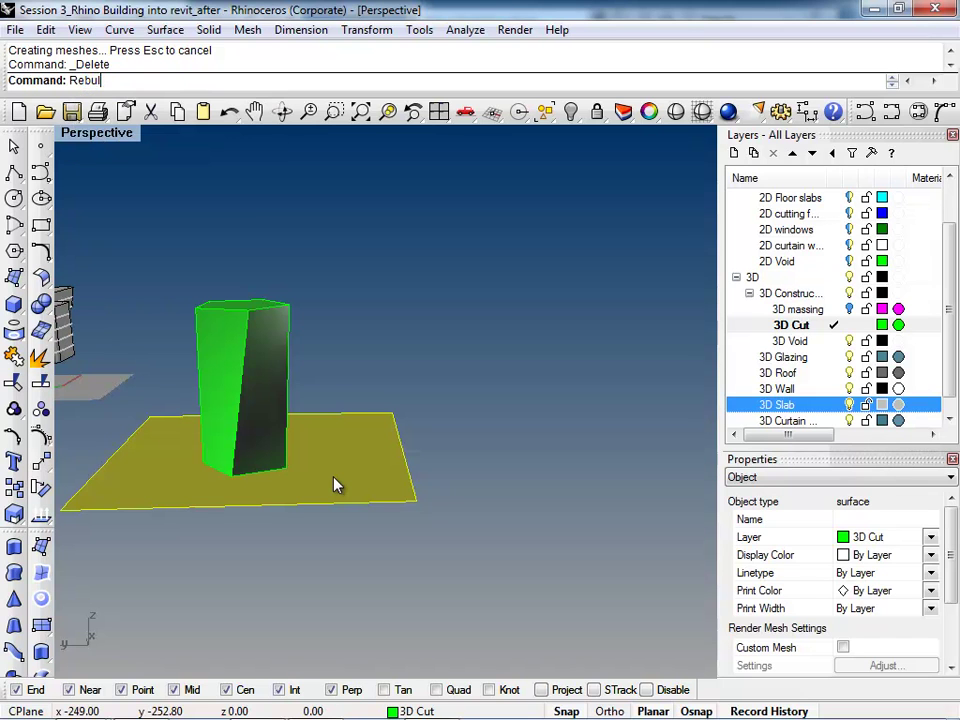
pyautogui.press('BackSpace')
pyautogui.press('BackSpace')
pyautogui.press('BackSpace')
pyautogui.press('BackSpace')
pyautogui.press('BackSpace')
pyautogui.press('Escape')
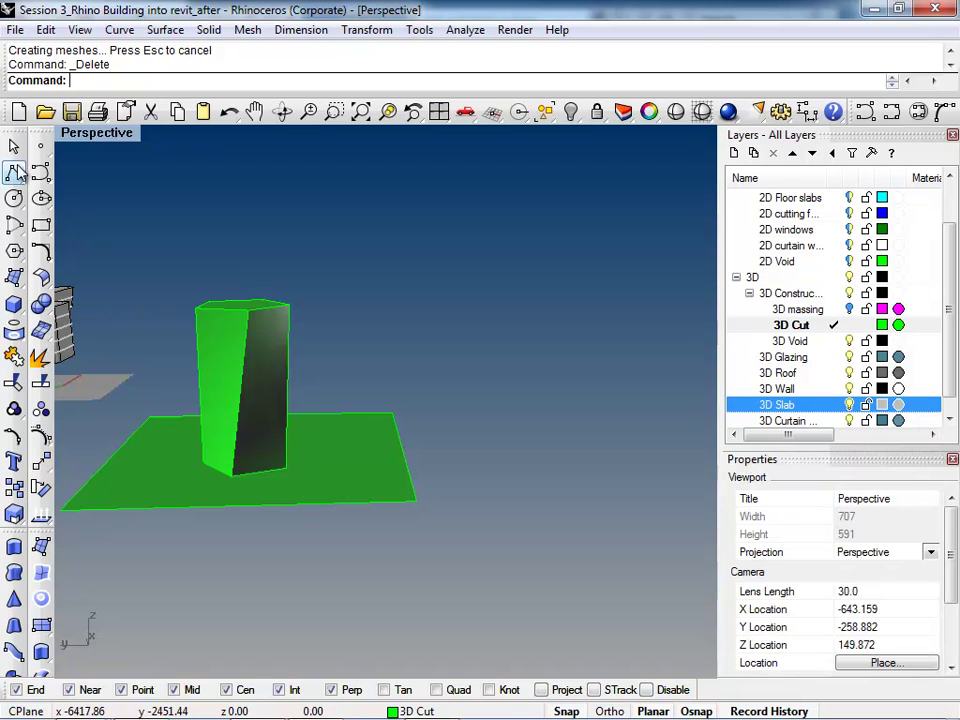
# Step: Draw a polyline along the slab's front edge from the left corner to the right corner
pyautogui.click(15, 172)
pyautogui.click(63, 509)
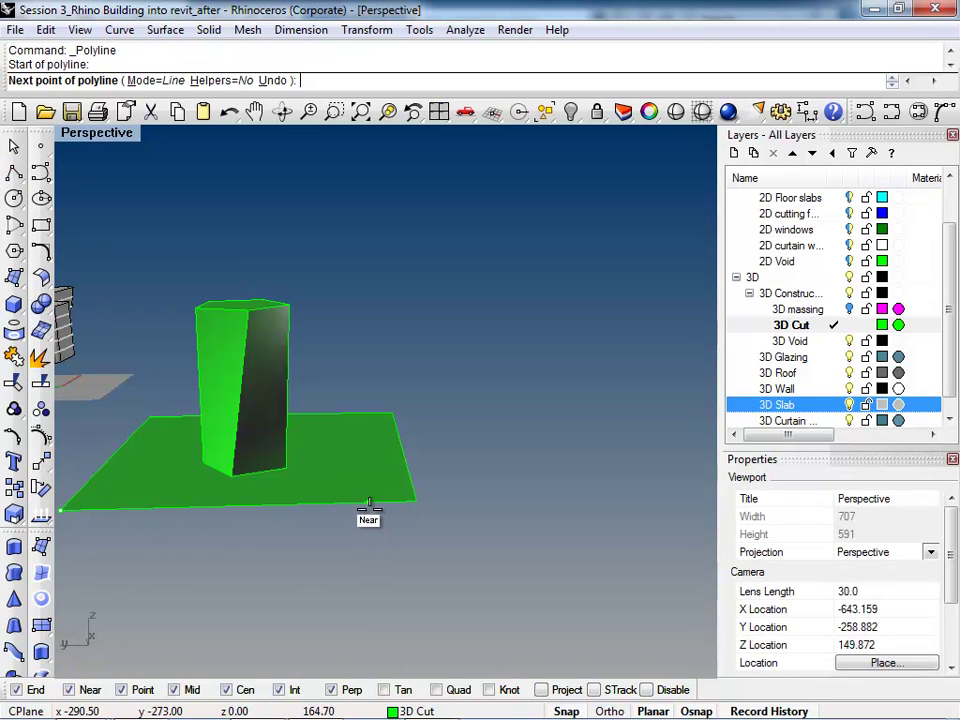
pyautogui.click(415, 500)
pyautogui.rightClick(392, 507)
pyautogui.click(390, 507)
pyautogui.press('Return')
# Step: Rebuild the edge line with a point count of 3
pyautogui.write('Rebuild')
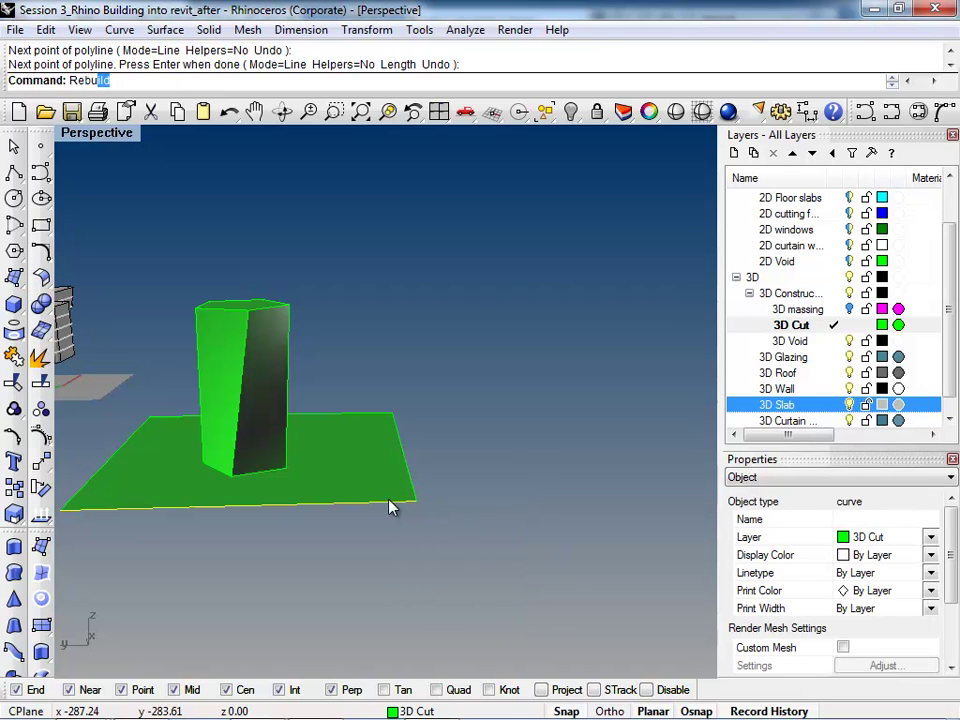
pyautogui.press('Return')
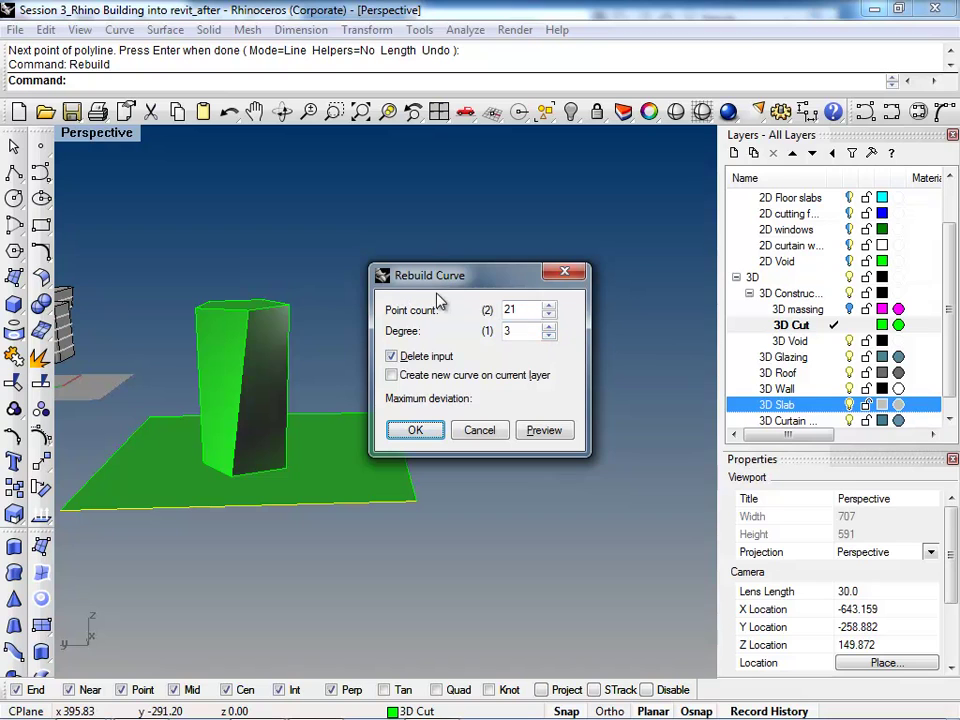
pyautogui.click(548, 315)
pyautogui.click(548, 315)
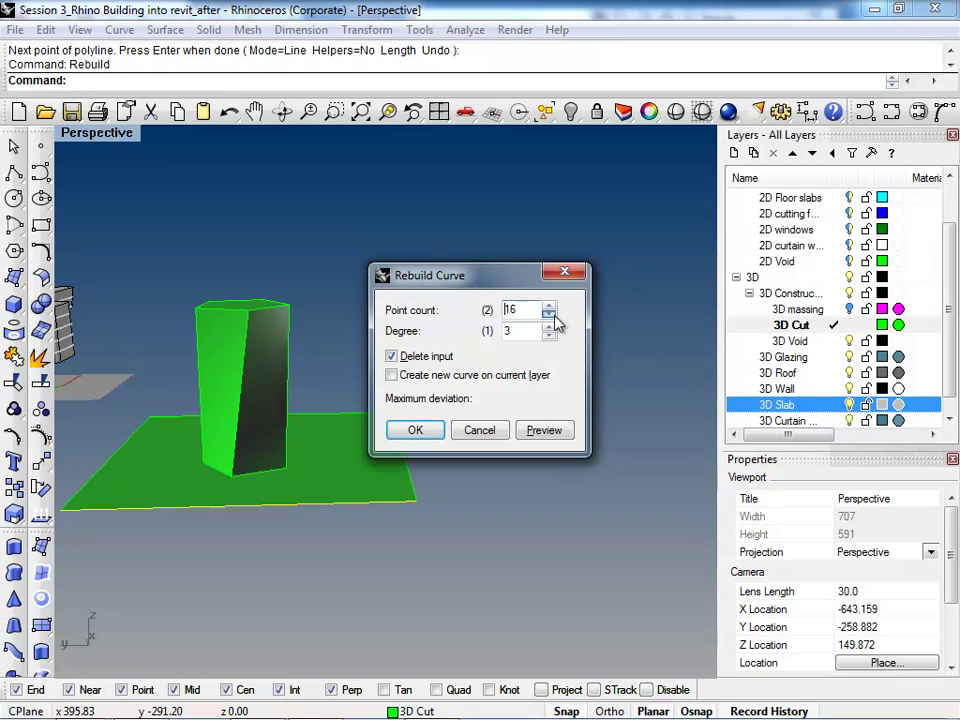
pyautogui.write('3')
pyautogui.click(416, 432)
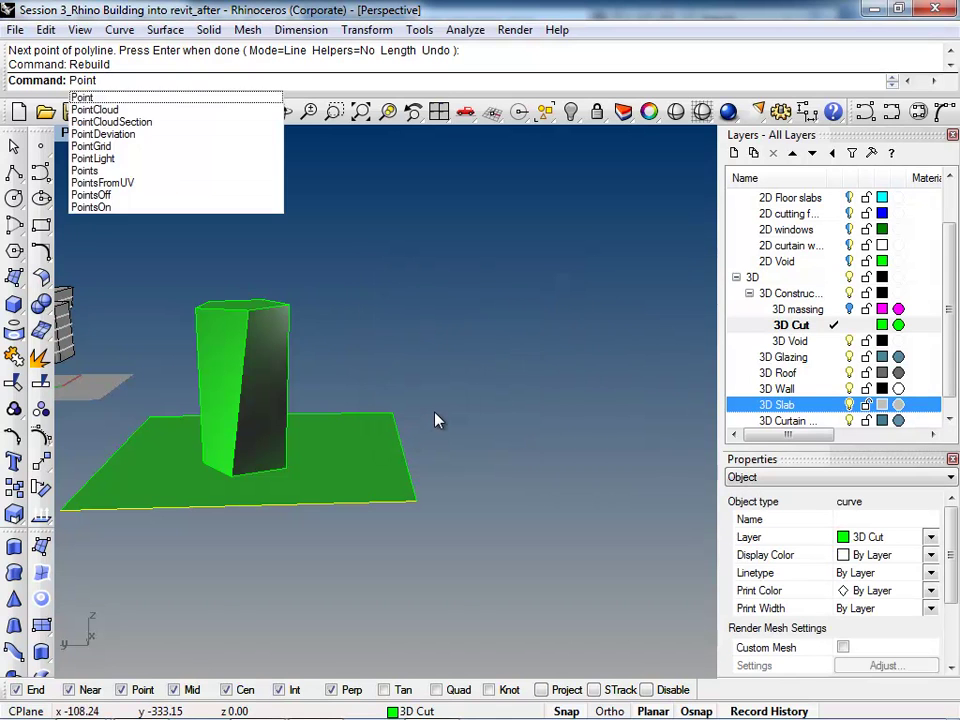
# Step: Turn on control points and move one point vertically below the slab edge
pyautogui.write('sO')
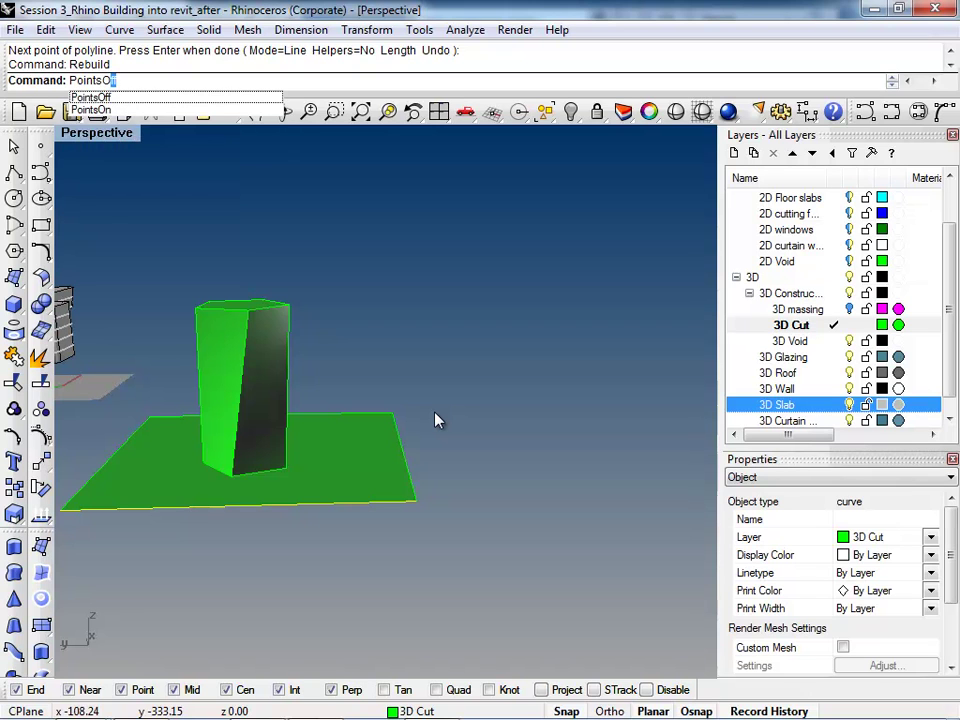
pyautogui.write('n')
pyautogui.press('Return')
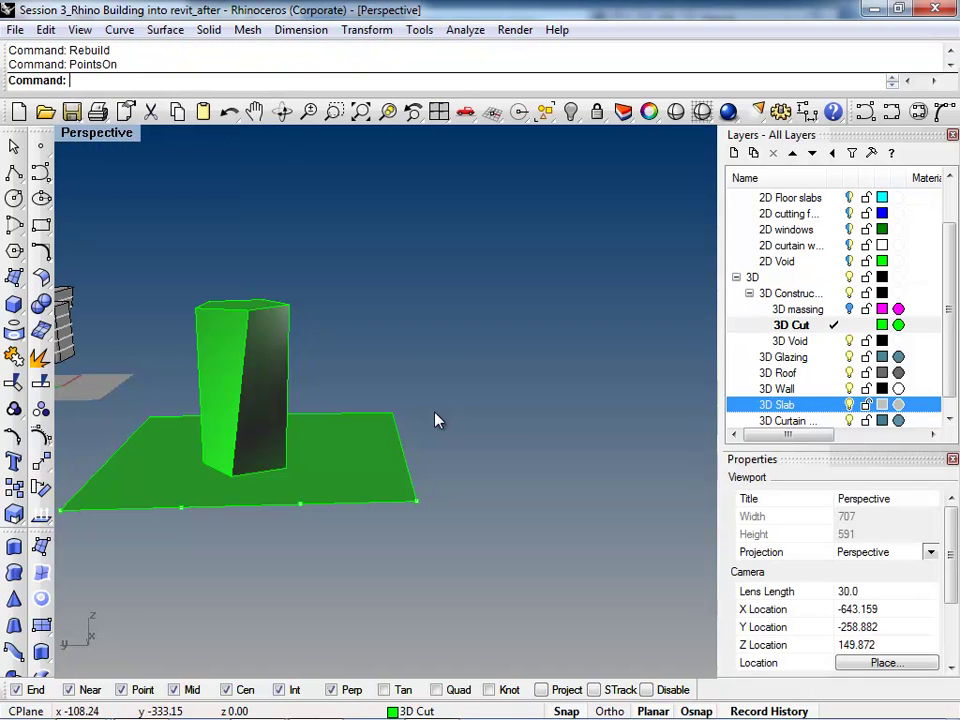
pyautogui.moveTo(426, 398); pyautogui.dragTo(245, 519, button='right')
pyautogui.moveTo(363, 484); pyautogui.dragTo(369, 478)
pyautogui.scroll(2, 261, 497)
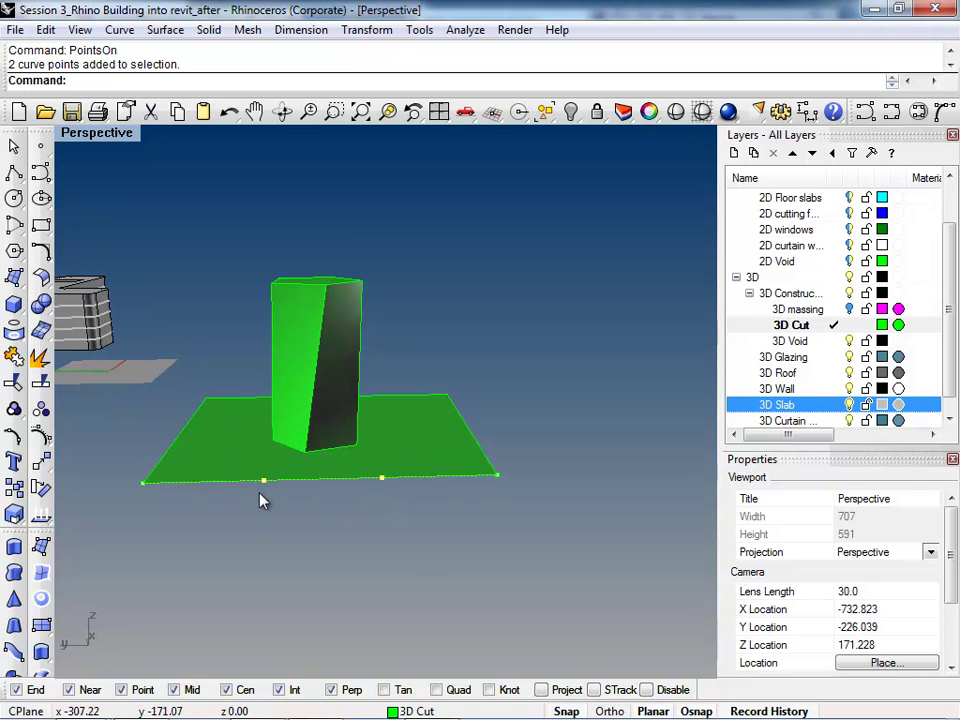
pyautogui.write('M')
pyautogui.press('Return')
pyautogui.click(140, 81)
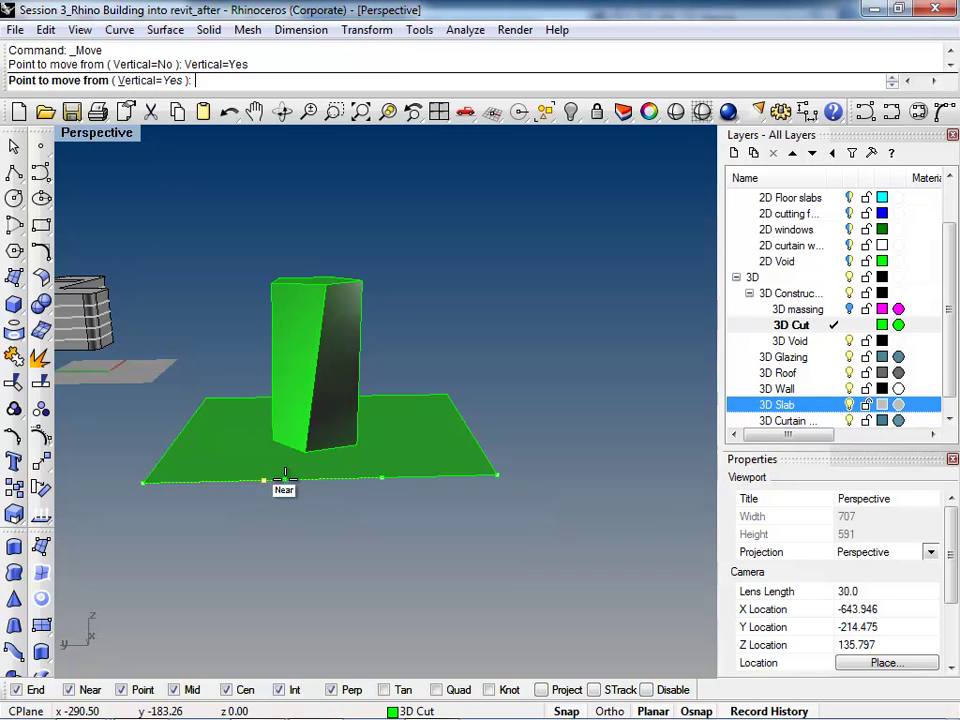
pyautogui.click(271, 487)
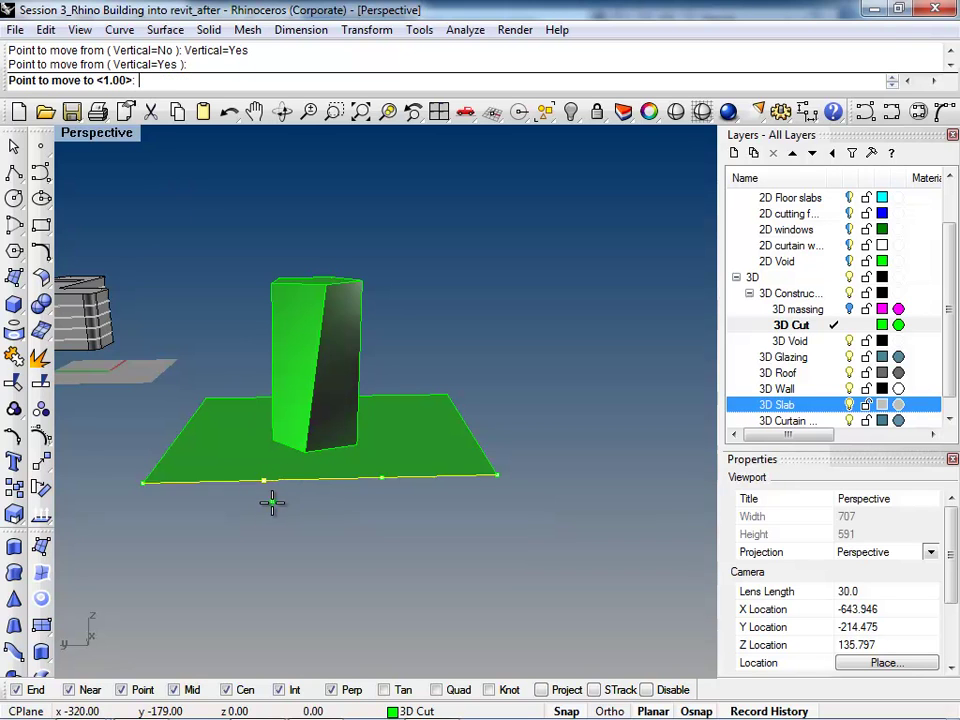
pyautogui.click(272, 555)
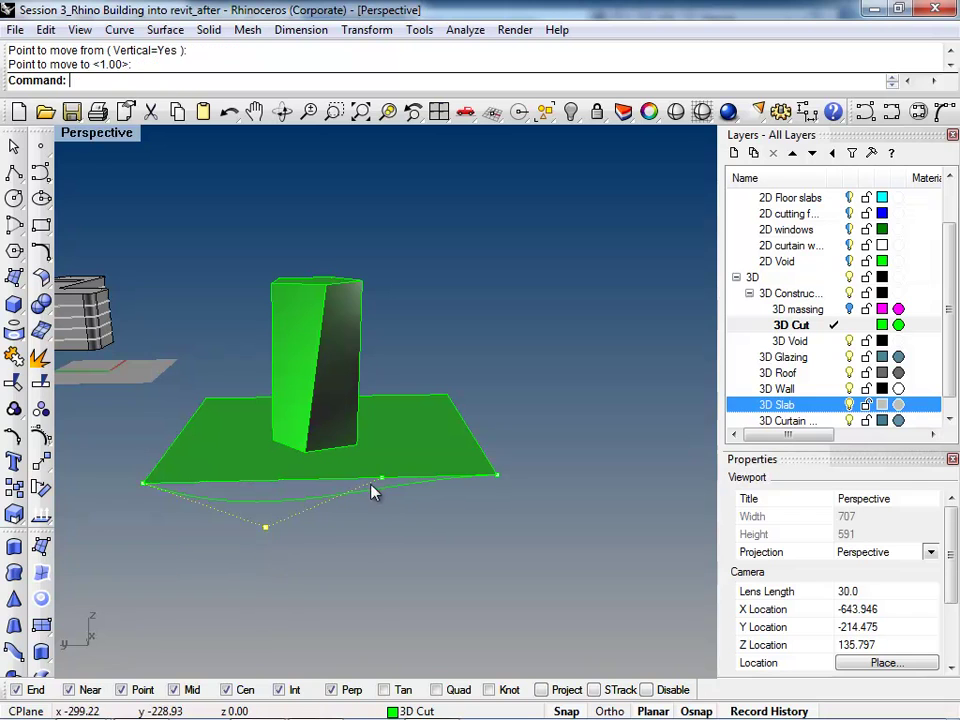
# Step: Raise another control point vertically above the slab edge, then hide the control points
pyautogui.write('M')
pyautogui.press('Return')
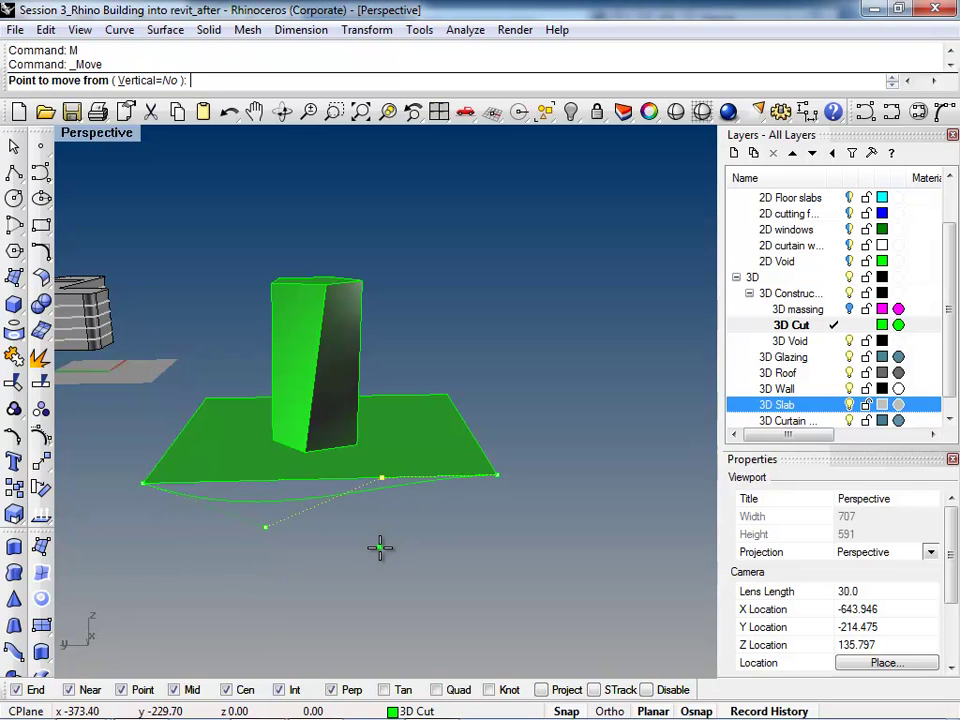
pyautogui.write('v')
pyautogui.press('Return')
pyautogui.click(389, 568)
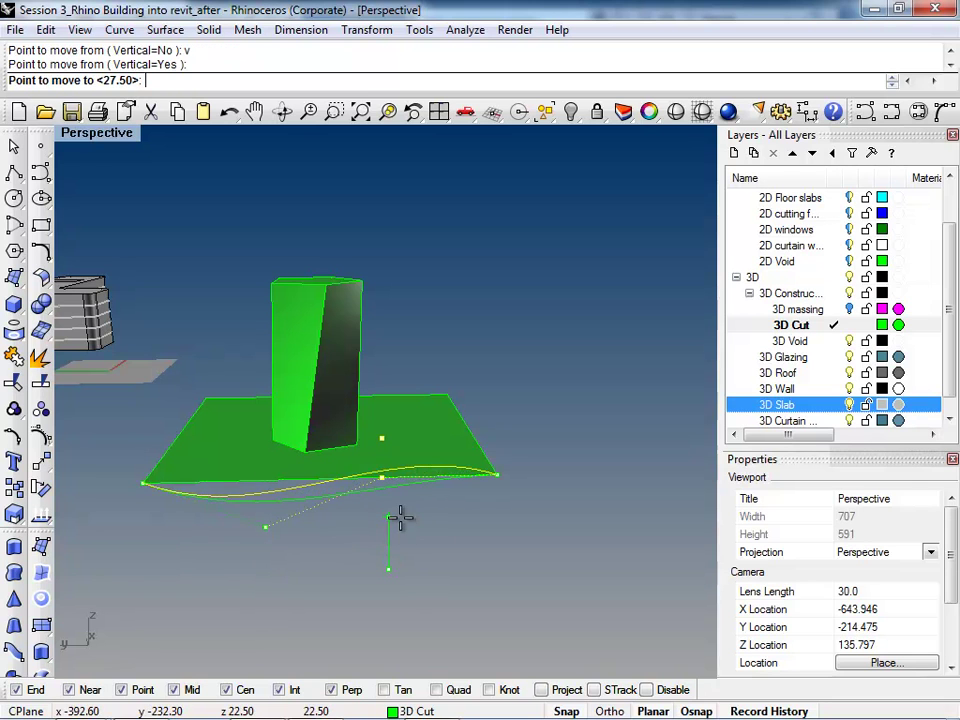
pyautogui.click(403, 511)
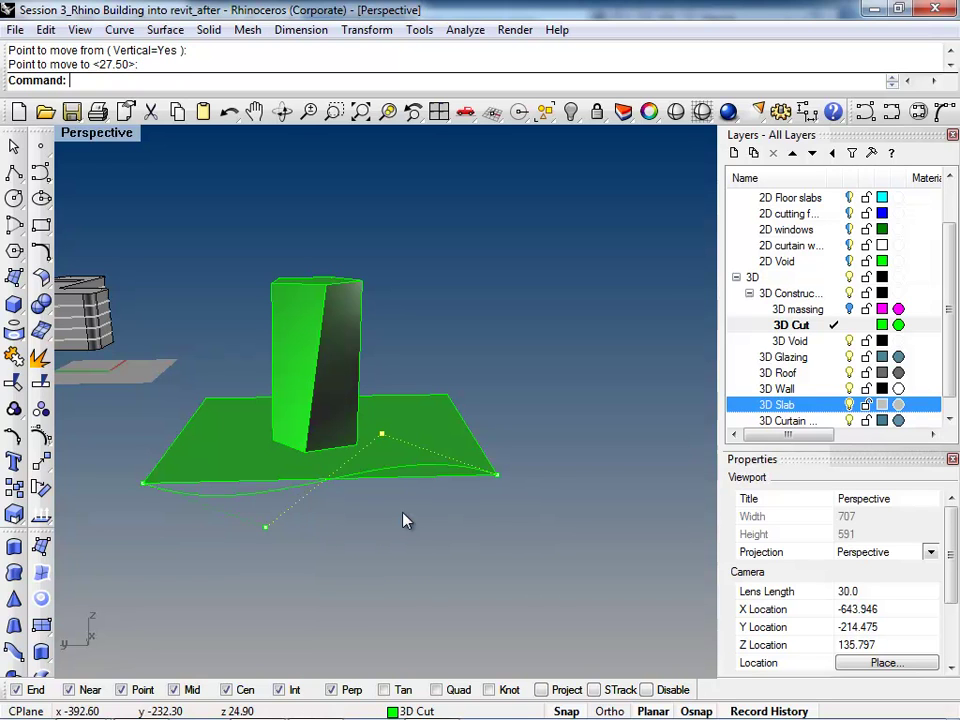
pyautogui.press('Escape')
pyautogui.click(389, 481)
# Step: Extrude the wavy curve along the path curve into a surface, deleting the leftover curve and duplicate
pyautogui.press('Return')
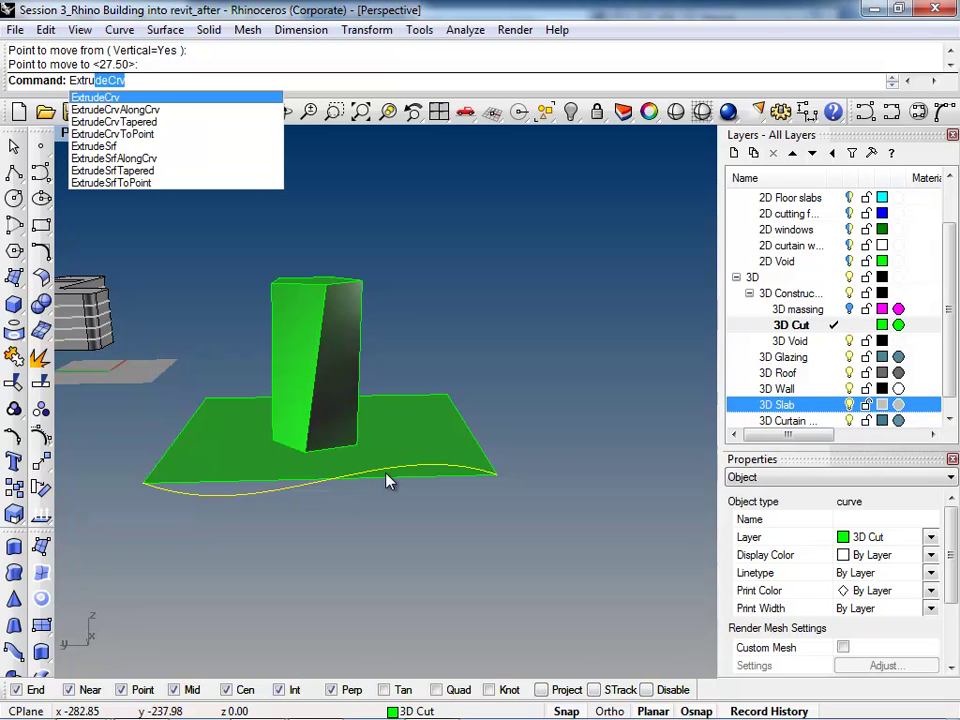
pyautogui.press('Down')
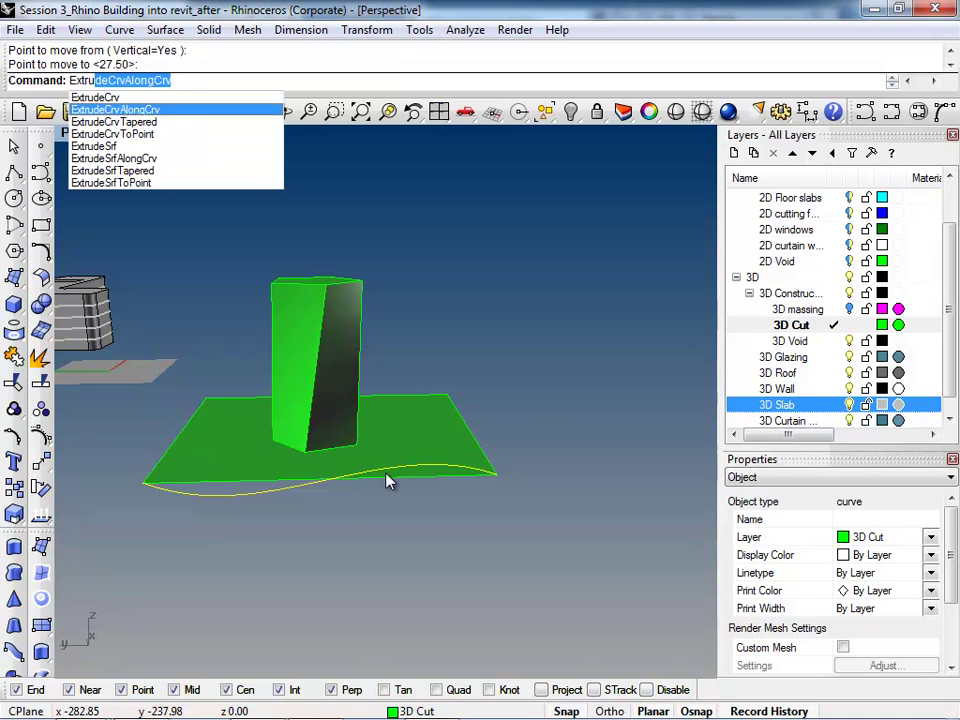
pyautogui.press('Return')
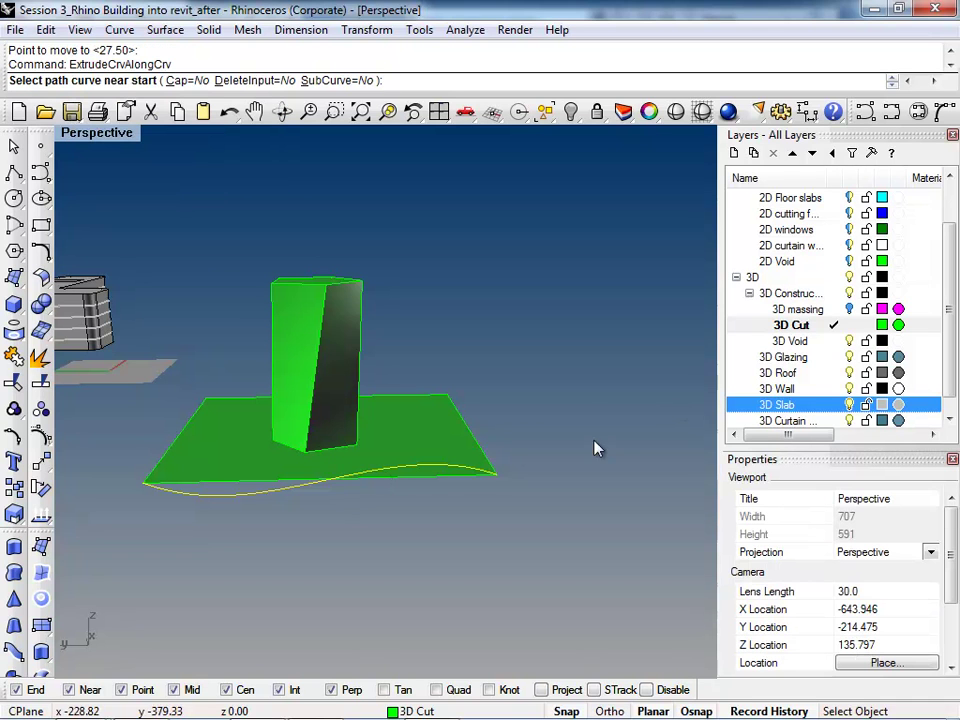
pyautogui.click(483, 466)
pyautogui.moveTo(336, 549); pyautogui.dragTo(343, 557, button='right')
pyautogui.press('Delete')
pyautogui.click(401, 480)
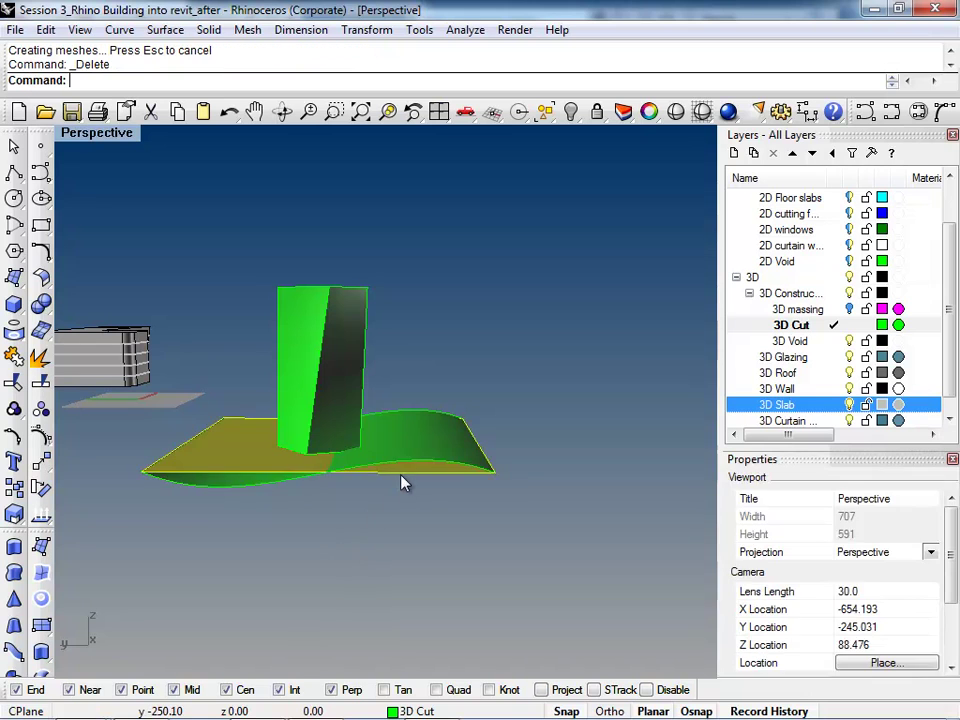
pyautogui.press('Delete')
pyautogui.click(414, 455)
pyautogui.moveTo(397, 567)
pyautogui.mouseDown(button='right')
pyautogui.moveTo(362, 516)
pyautogui.moveTo(399, 566)
pyautogui.moveTo(396, 581)
pyautogui.mouseUp(button='right')
# Step: Move the wavy surface vertically from its corner up to the top of the twisted box
pyautogui.write('M')
pyautogui.press('Return')
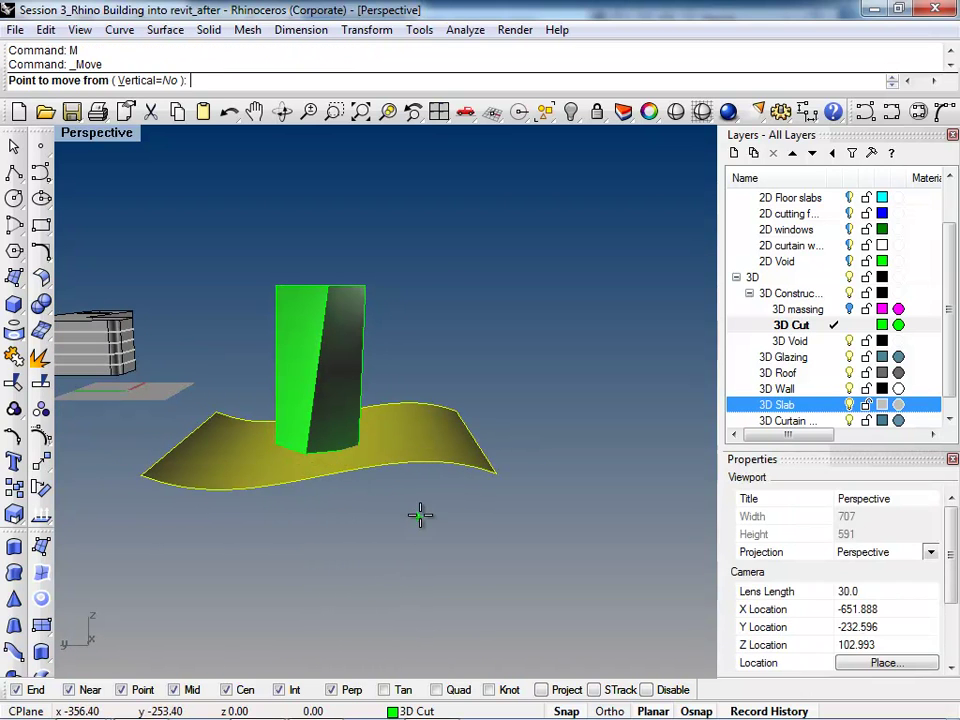
pyautogui.click(130, 80)
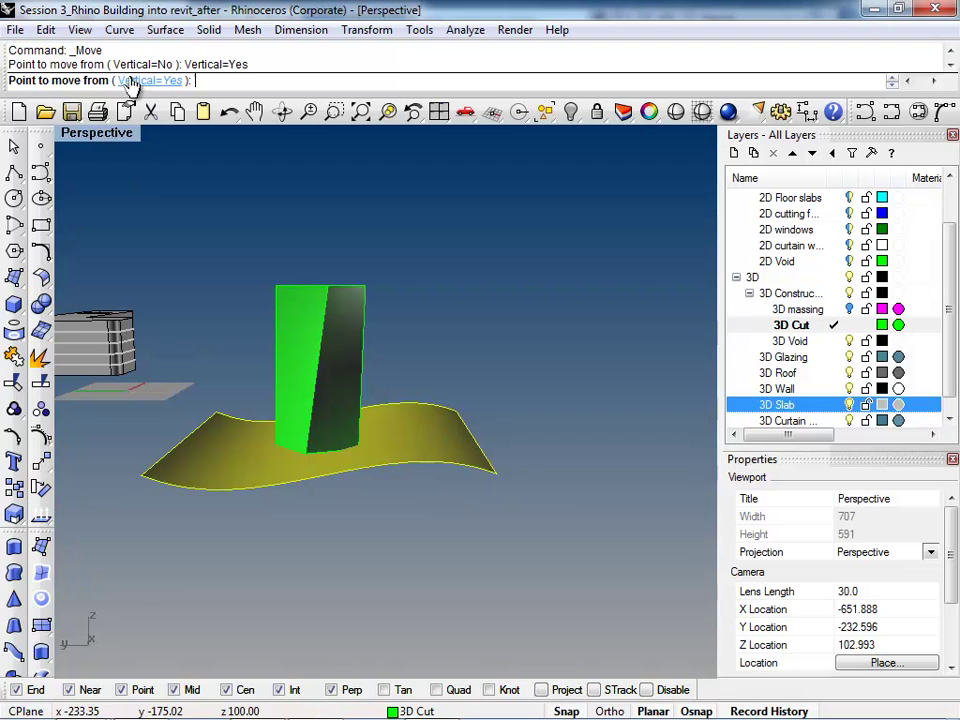
pyautogui.click(504, 479)
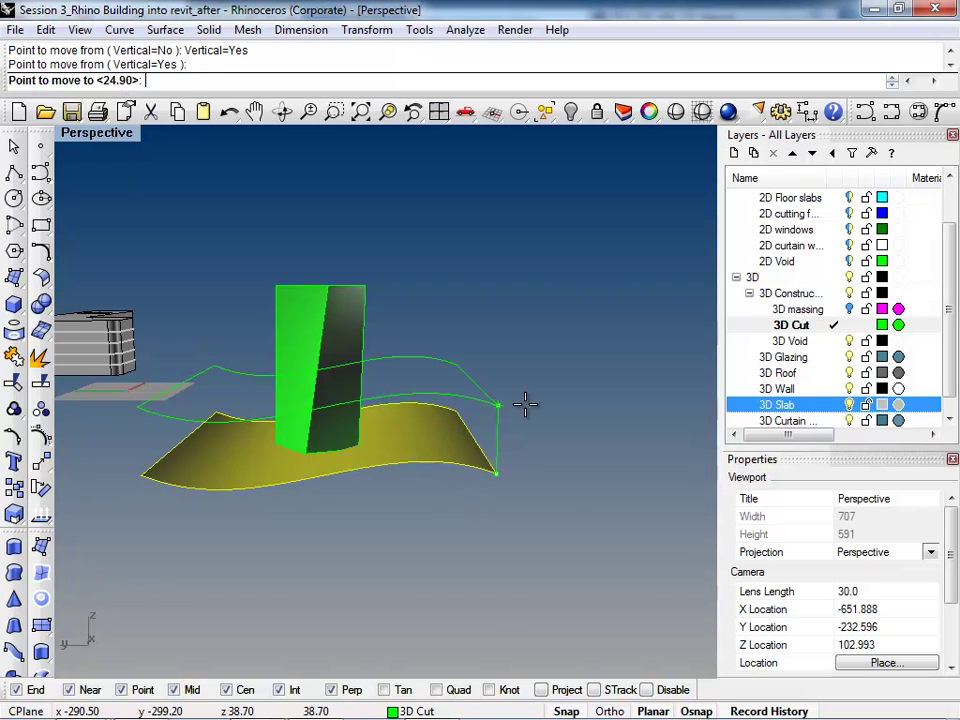
pyautogui.click(543, 304)
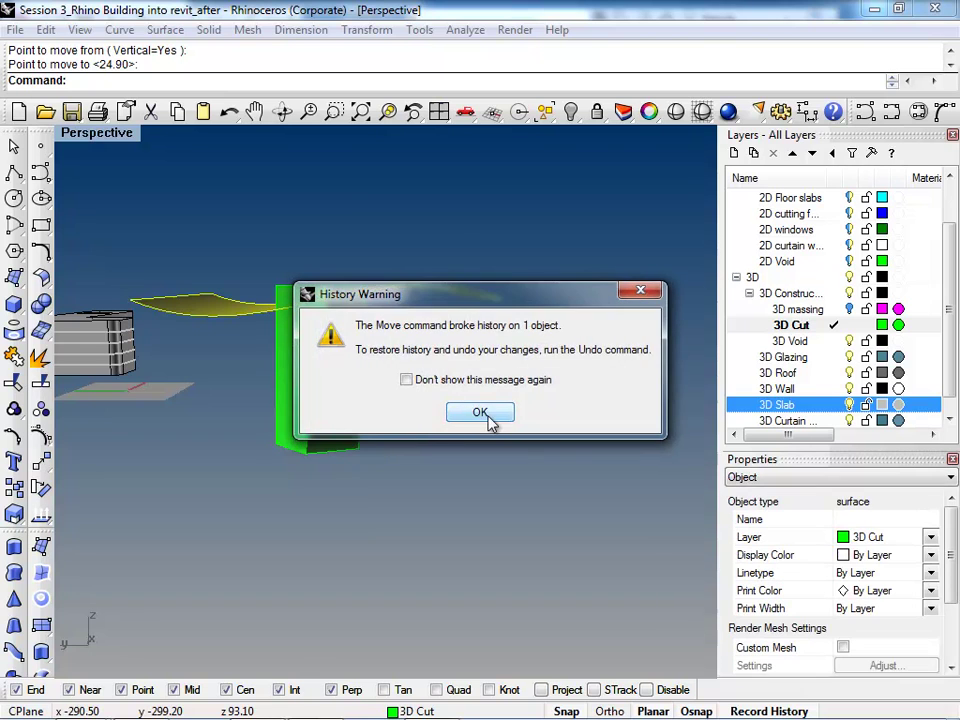
pyautogui.click(483, 415)
pyautogui.moveTo(483, 415); pyautogui.dragTo(370, 278, button='right')
pyautogui.click(295, 356)
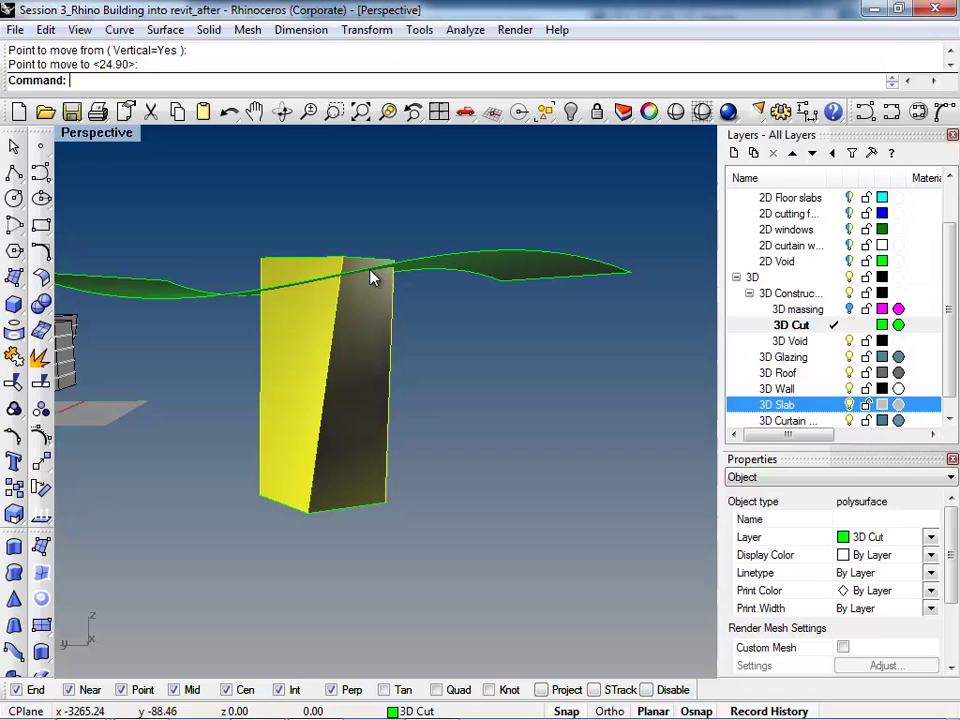
# Step: Trim off the part of the box above the wavy surface
pyautogui.click(424, 268)
pyautogui.write('trim')
pyautogui.press('Return')
pyautogui.scroll(3, 289, 257)
pyautogui.click(265, 280)
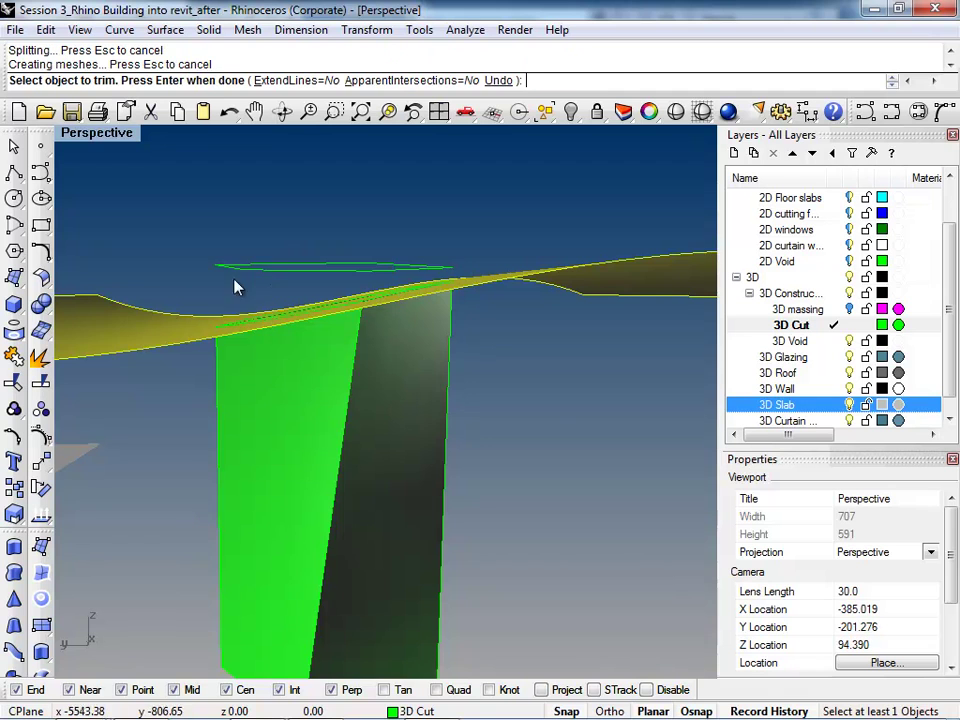
pyautogui.moveTo(176, 300); pyautogui.dragTo(370, 312, button='right')
pyautogui.press('Return')
# Step: Split the wavy surface with the box and trim away the part outside it
pyautogui.click(370, 306)
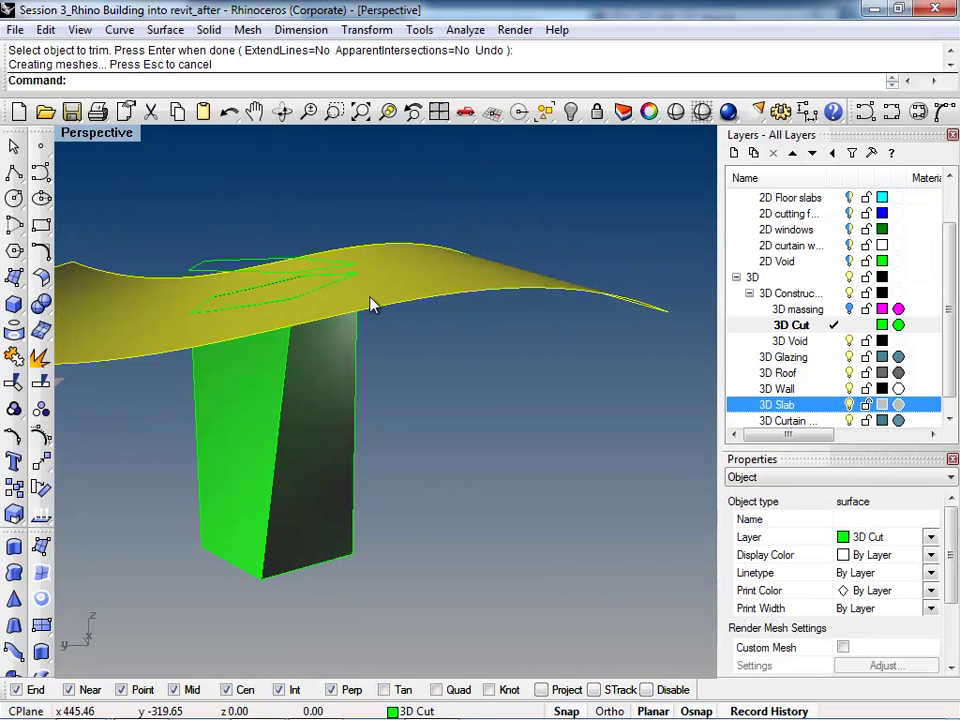
pyautogui.write('split')
pyautogui.press('Return')
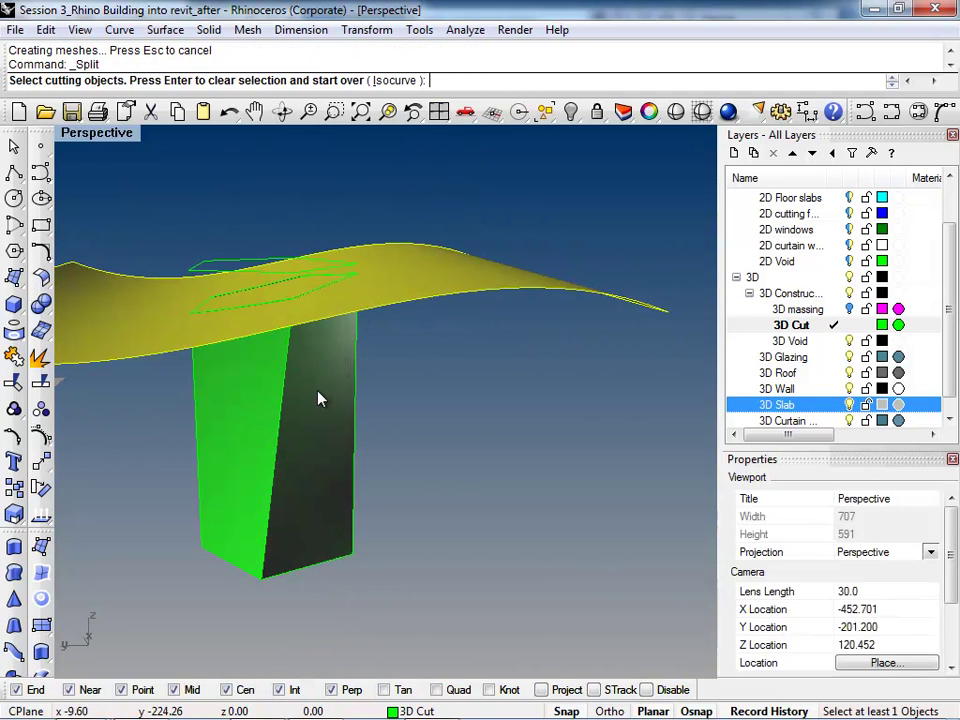
pyautogui.click(318, 397)
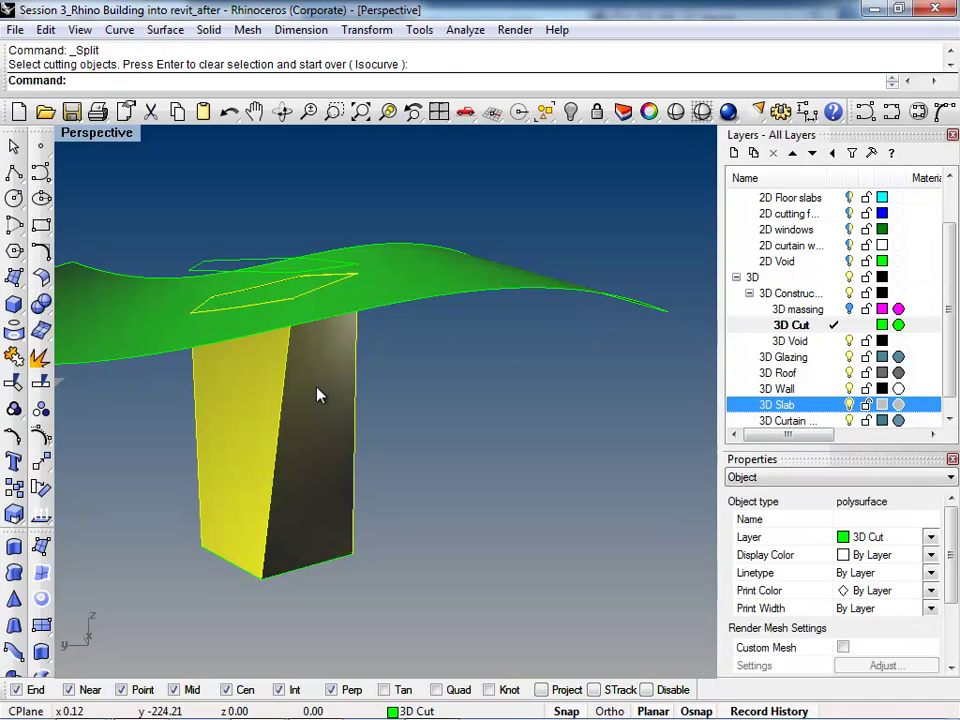
pyautogui.press('Return')
# Step: Join the trimmed box and its wavy top cap into one closed solid
pyautogui.press('Return')
pyautogui.click(306, 368)
pyautogui.write('join')
pyautogui.press('Return')
pyautogui.click(290, 298)
pyautogui.press('Return')
pyautogui.moveTo(287, 296); pyautogui.dragTo(532, 470, button='right')
pyautogui.press('Escape')
# Step: Export the tower solid to the Desktop as 'rhino crazy' in ACIS (*.sat) format with default settings
pyautogui.scroll(-3, 461, 493)
pyautogui.click(461, 493)
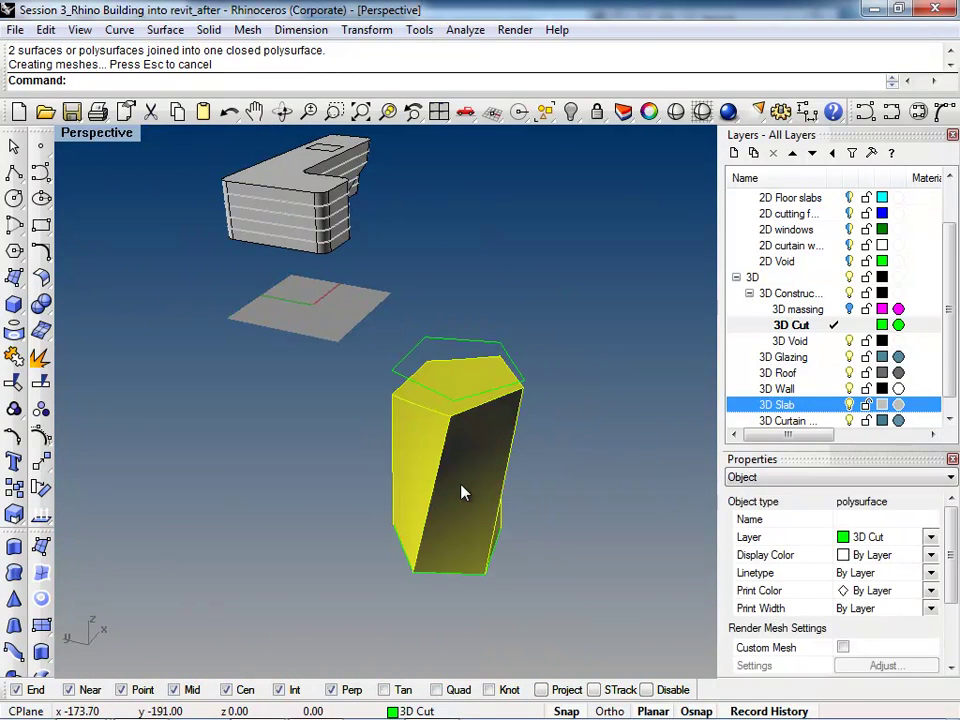
pyautogui.write('Expo')
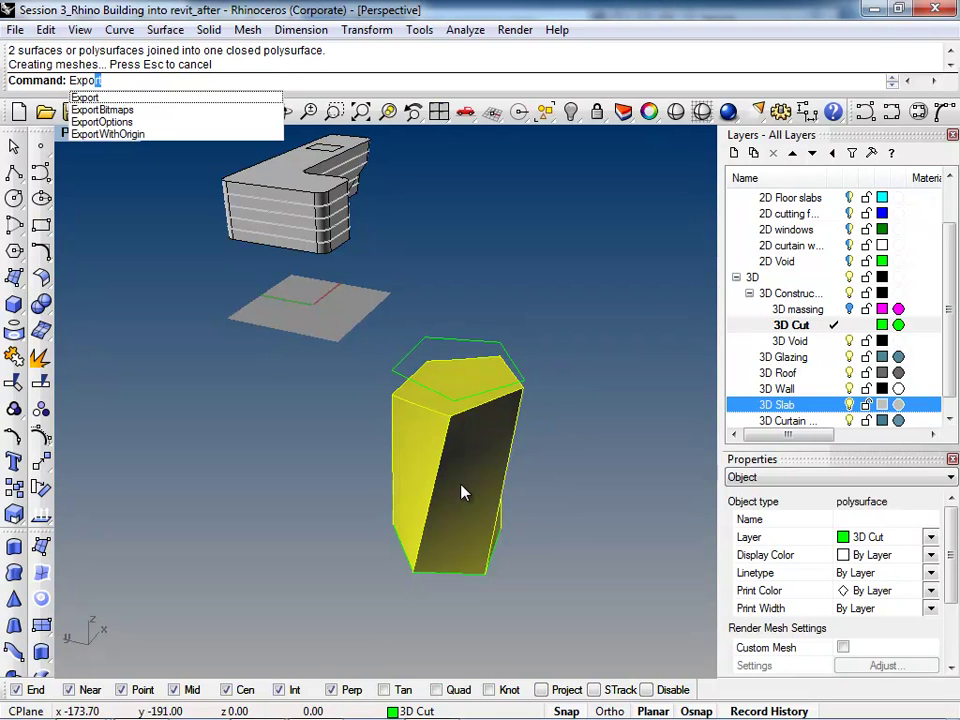
pyautogui.press('Return')
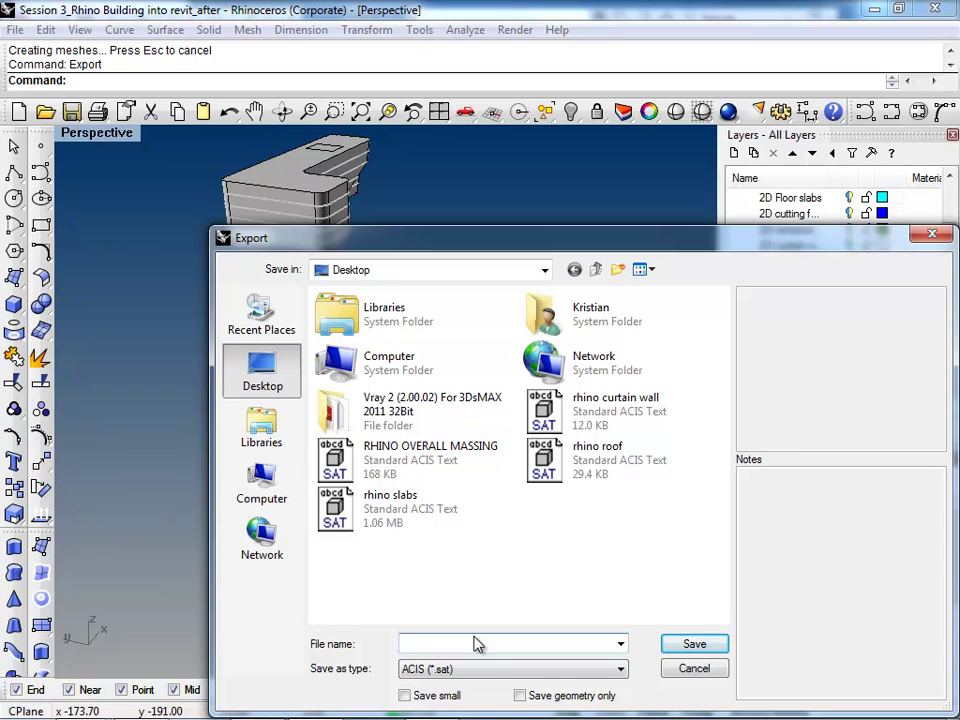
pyautogui.write('rhino')
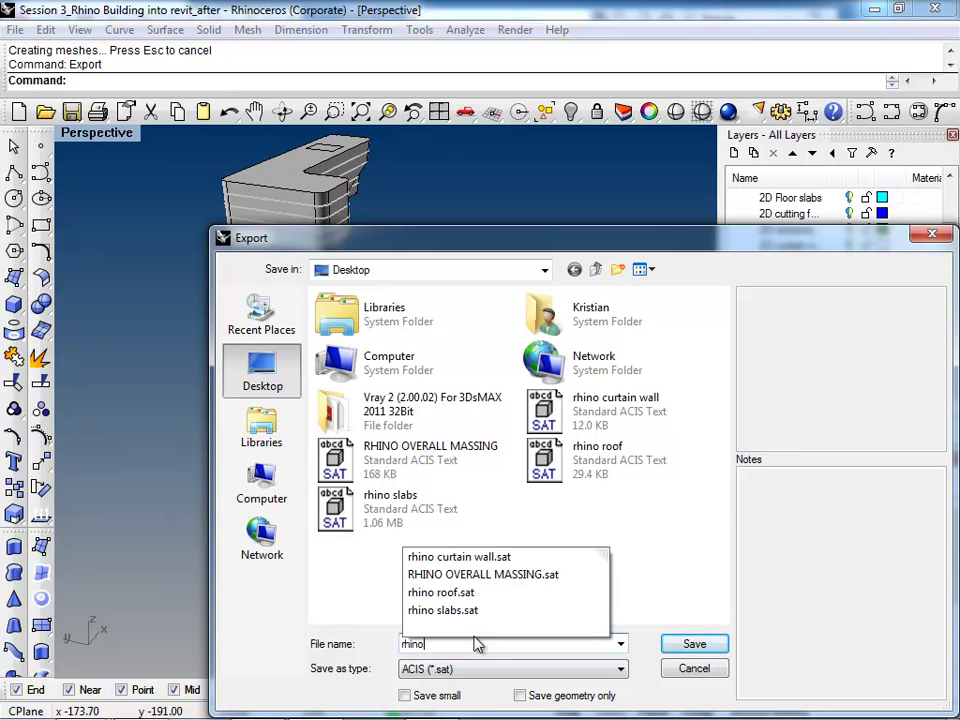
pyautogui.write(' crazy')
pyautogui.press('Return')
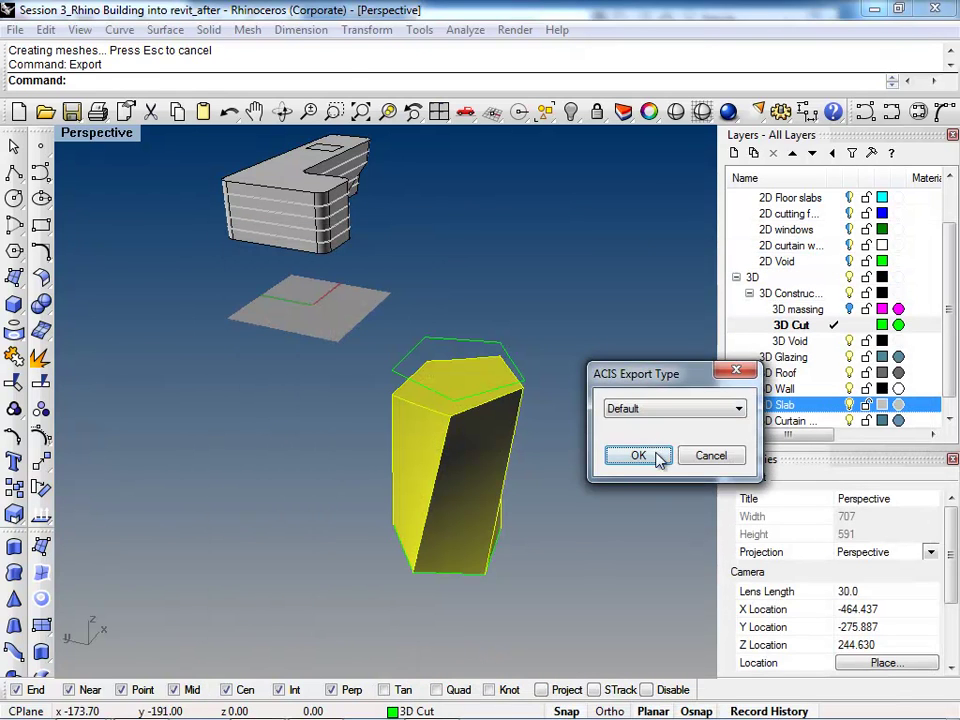
pyautogui.click(637, 456)
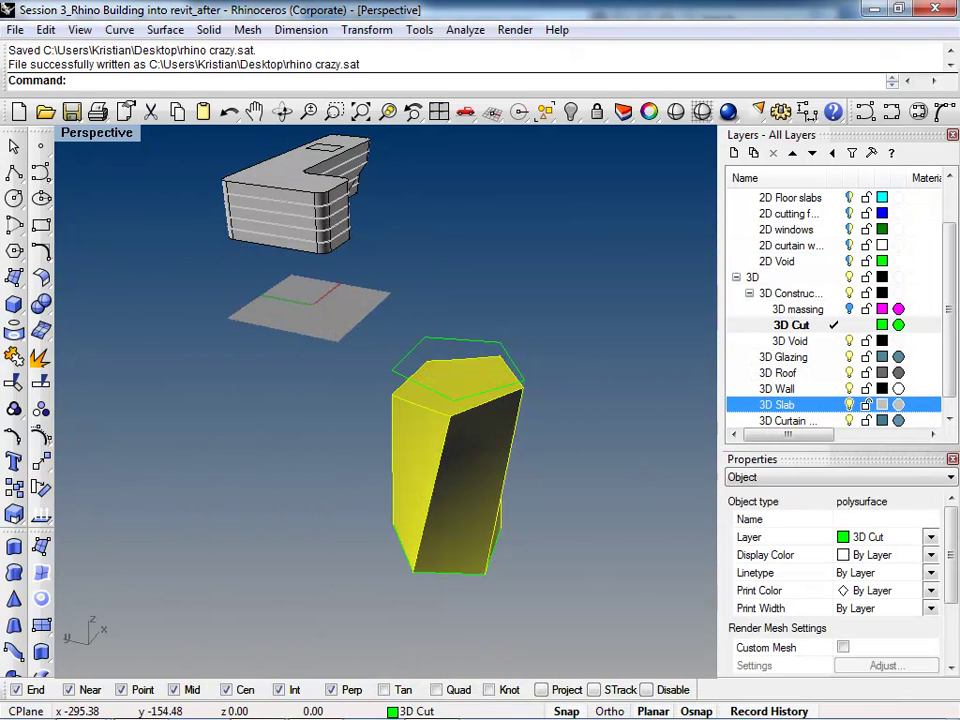
# Step: Drag rhino crazy.sat from the Desktop window into the _CEE 133 233 folder, then minimize Rhino
pyautogui.moveTo(81, 702)
pyautogui.click(103, 630)
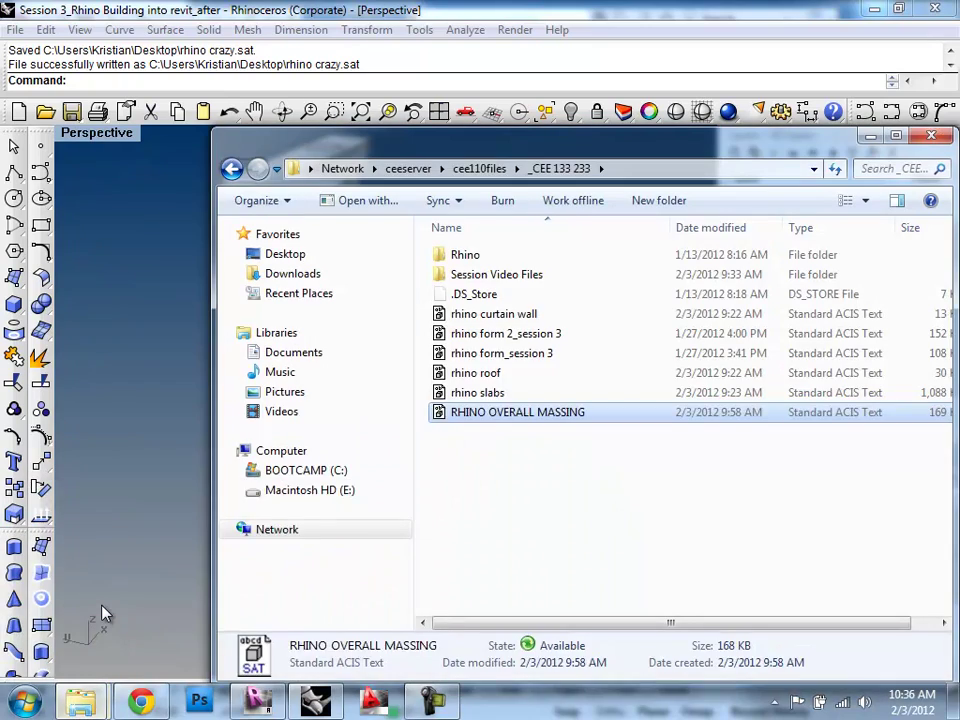
pyautogui.click(249, 651)
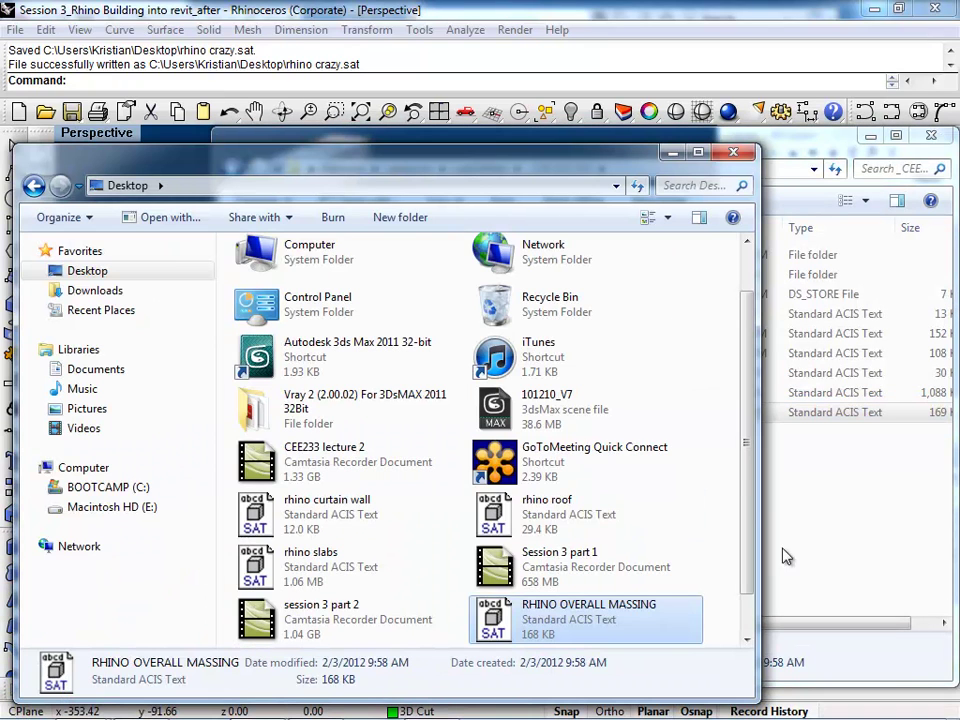
pyautogui.scroll(-1, 716, 529)
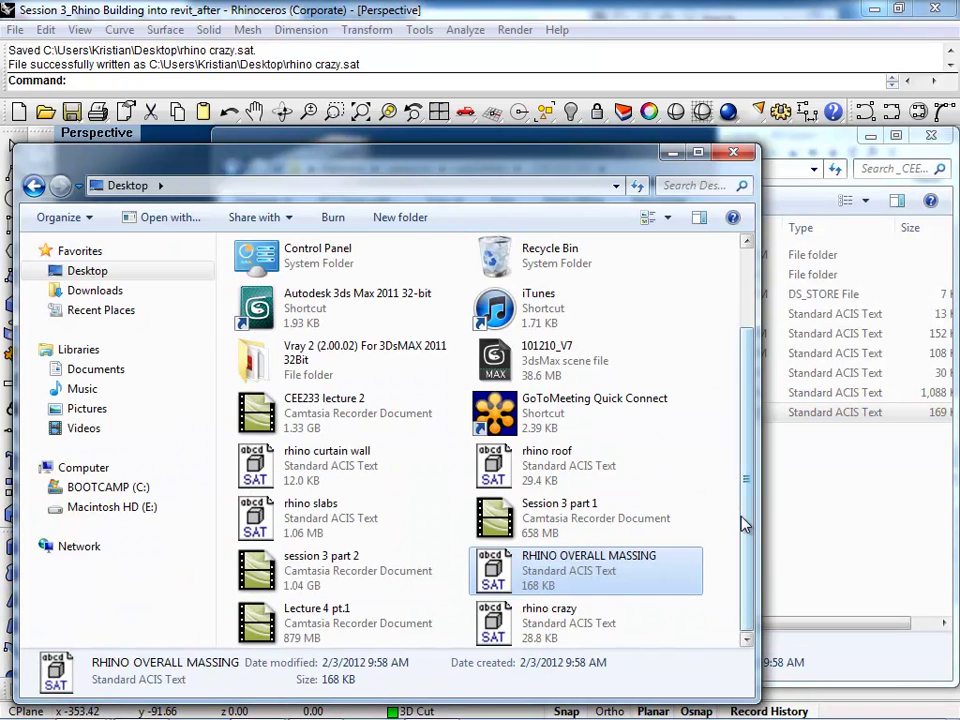
pyautogui.click(561, 624)
pyautogui.moveTo(921, 530); pyautogui.dragTo(873, 503)
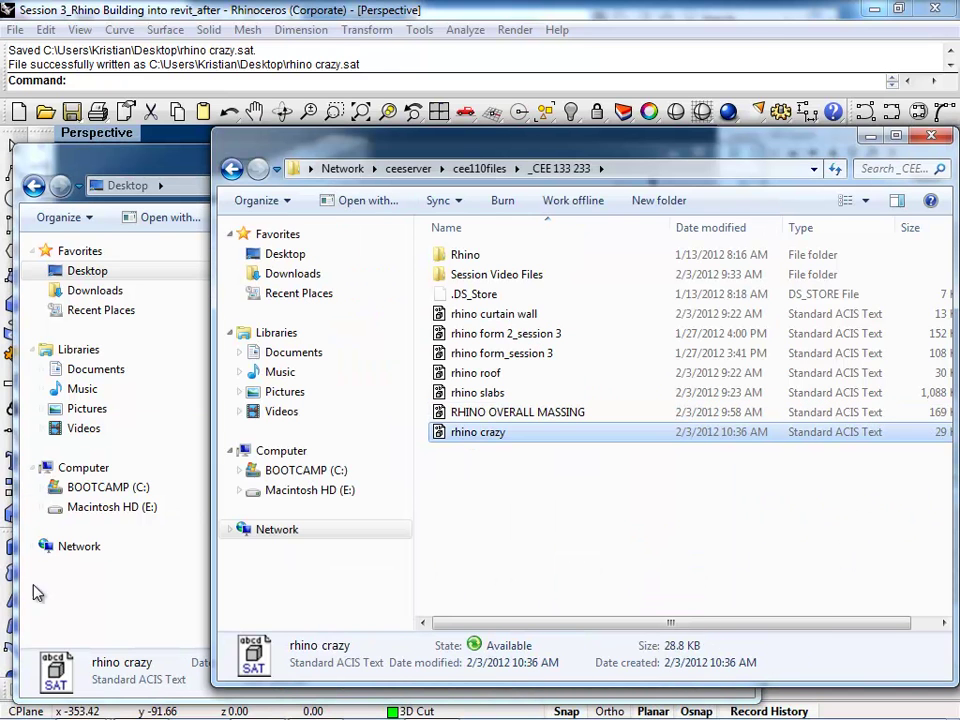
pyautogui.click(874, 9)
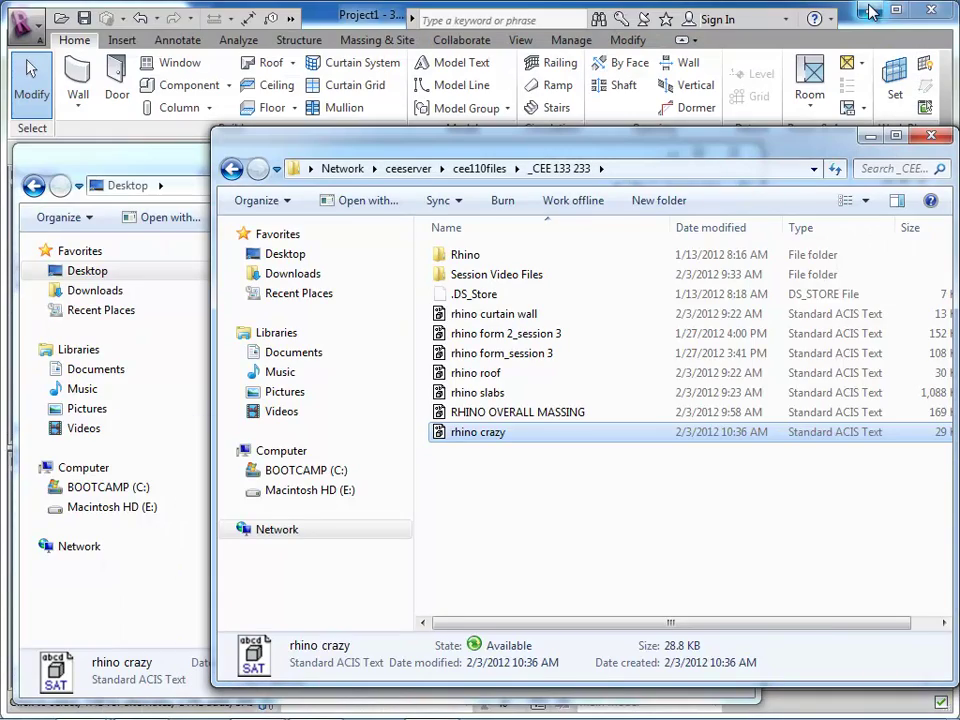
# Step: Back in Revit, create an in-place mass named 'Crazy Mass', skipping the save reminder
pyautogui.click(873, 12)
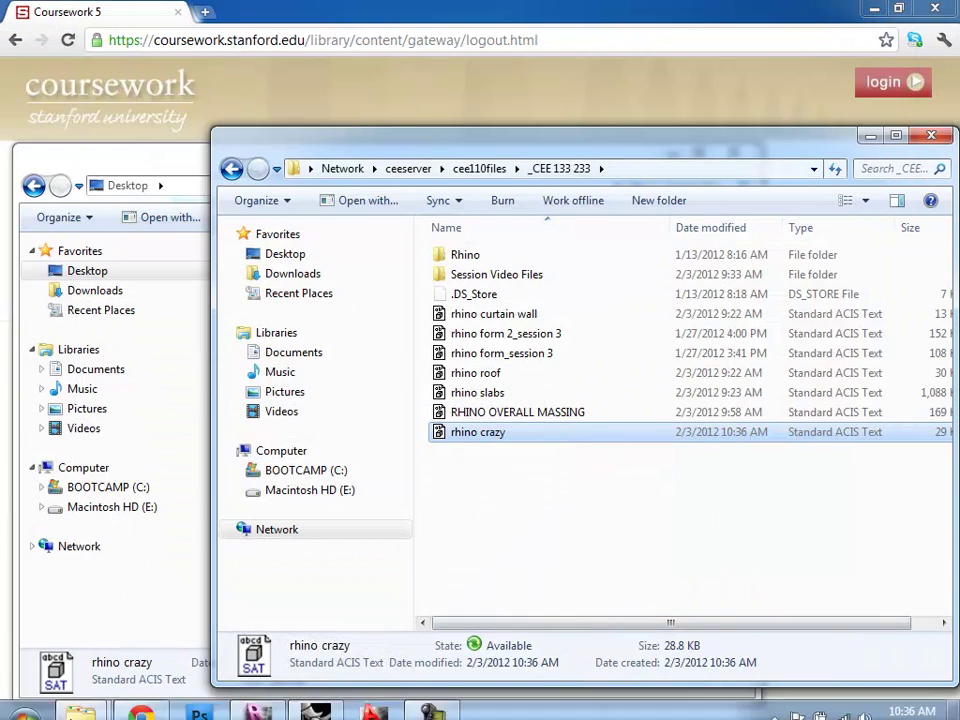
pyautogui.click(277, 707)
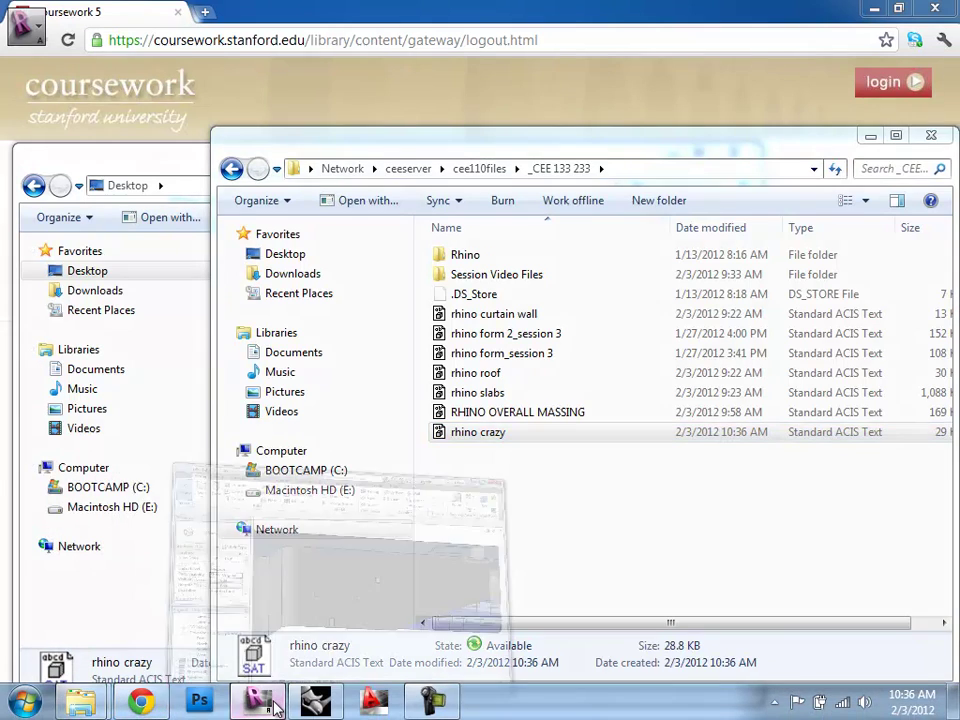
pyautogui.scroll(-4, 396, 437)
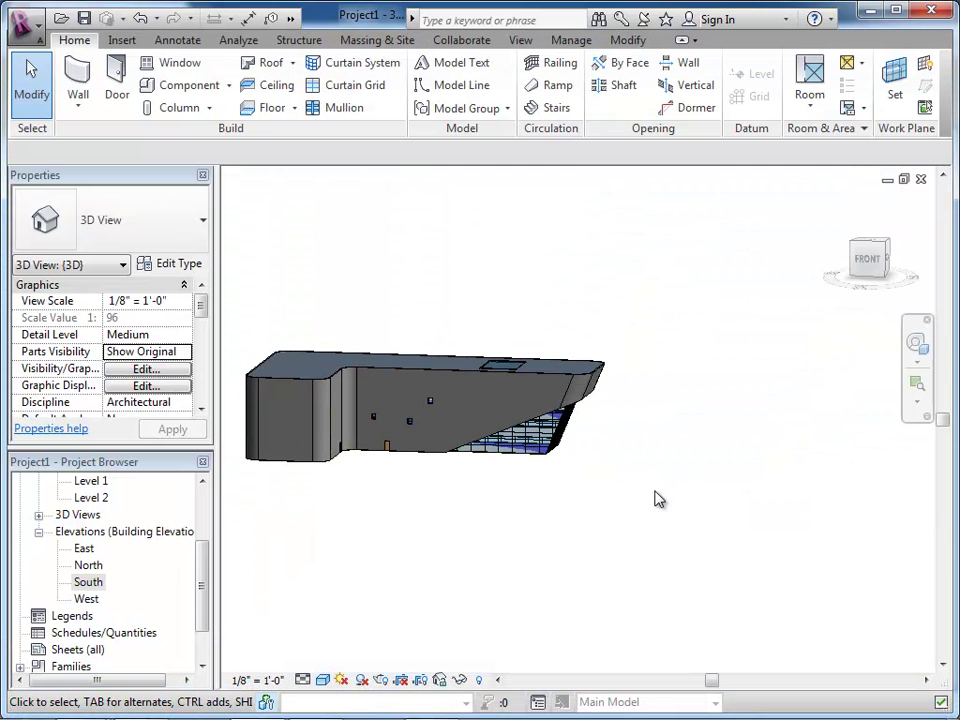
pyautogui.click(345, 40)
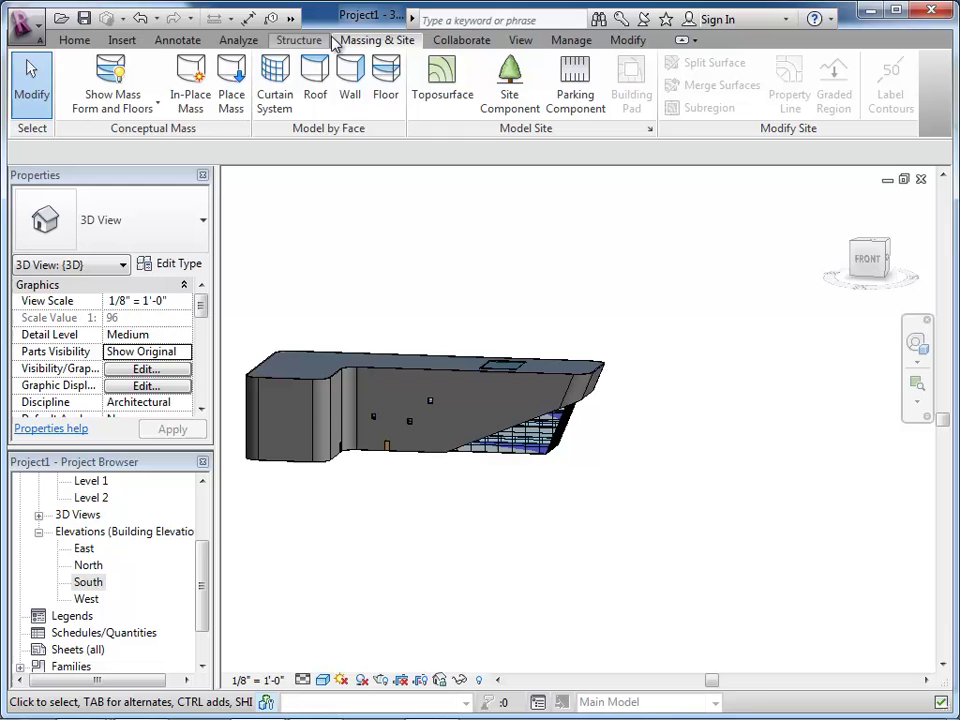
pyautogui.click(191, 75)
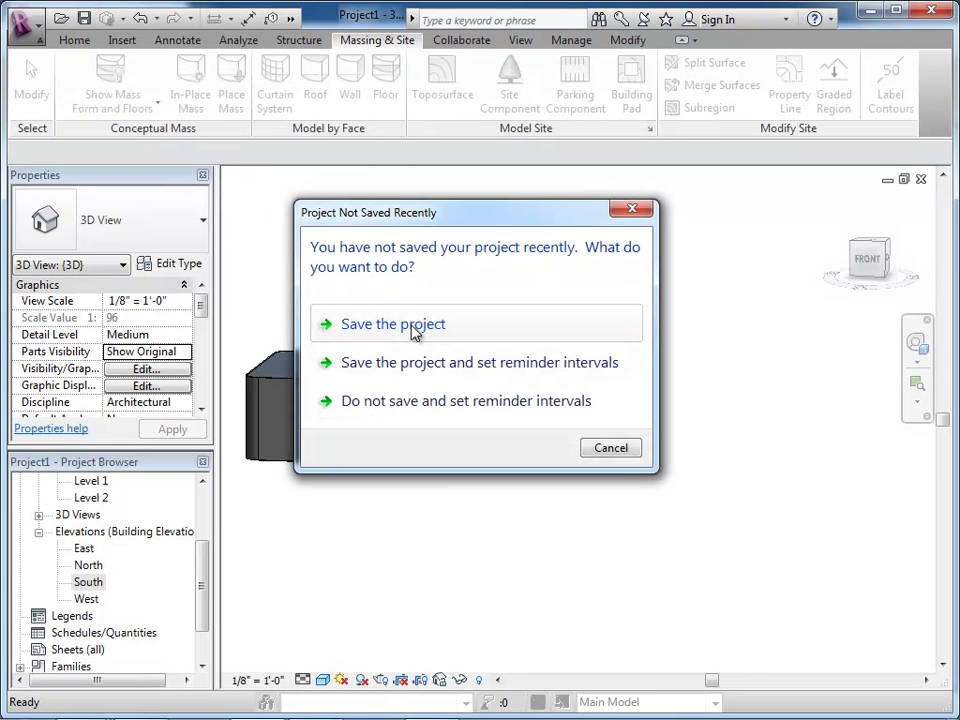
pyautogui.click(600, 447)
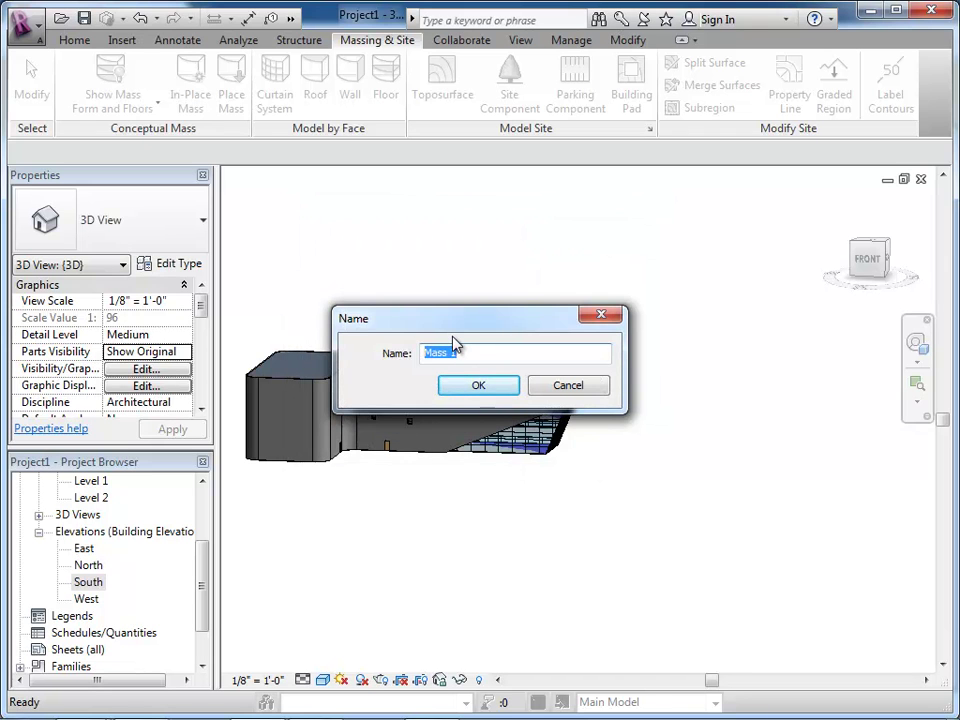
pyautogui.write('Crazy Mass')
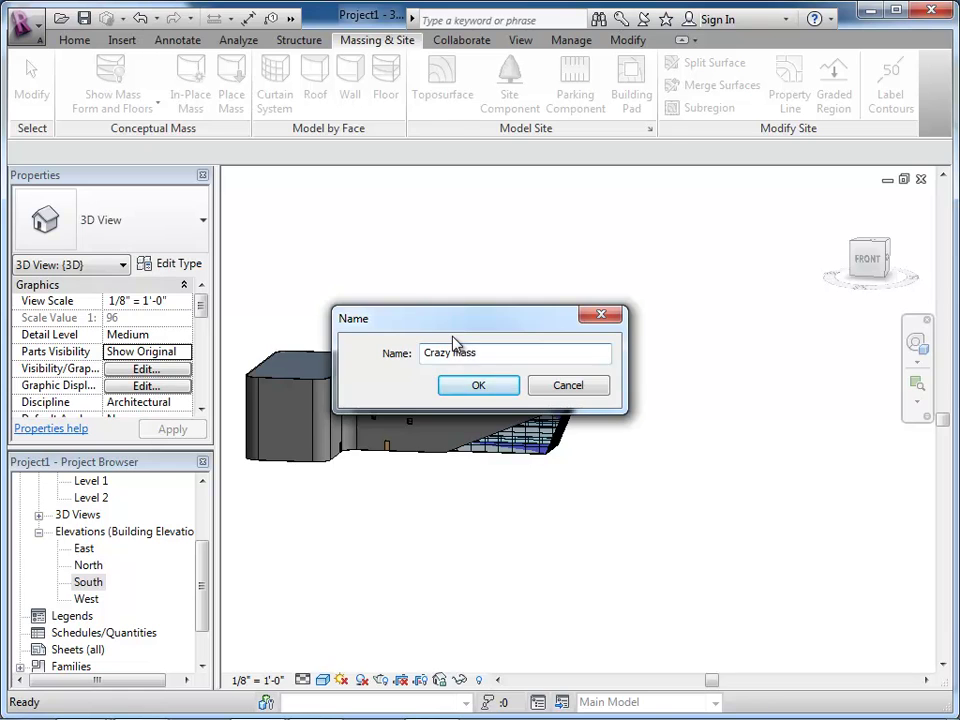
pyautogui.press('Return')
pyautogui.scroll(-2, 328, 362)
pyautogui.keyDown('shift'); pyautogui.moveTo(328, 362); pyautogui.dragTo(518, 439, button='middle'); pyautogui.keyUp('shift')
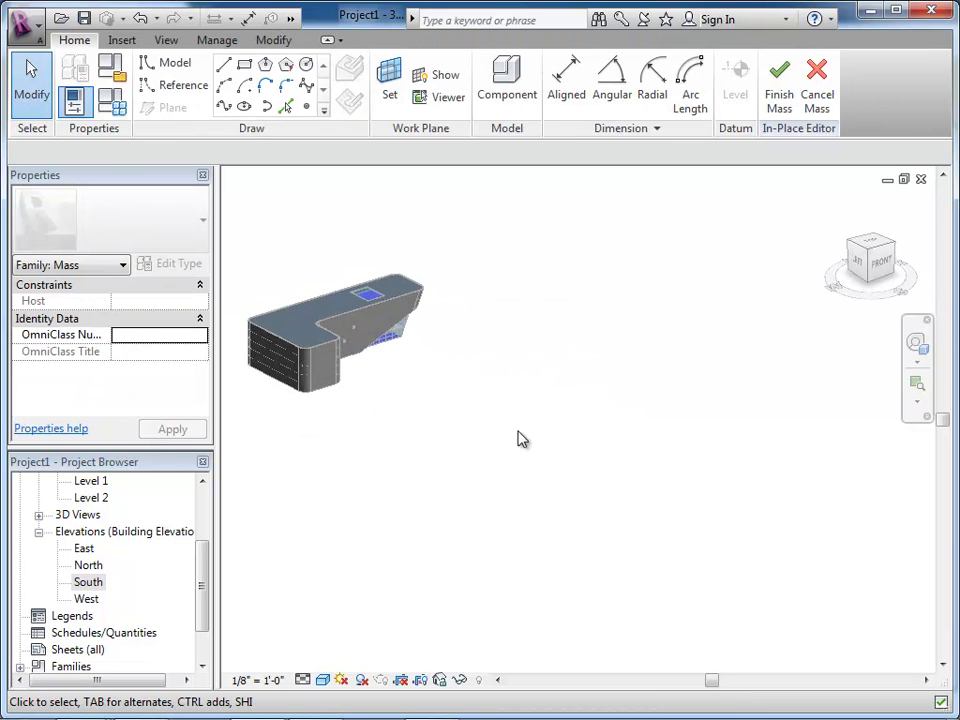
# Step: Link the rhino crazy ACIS file into the mass with origin-to-origin placement and zoom to it
pyautogui.click(122, 40)
pyautogui.click(117, 77)
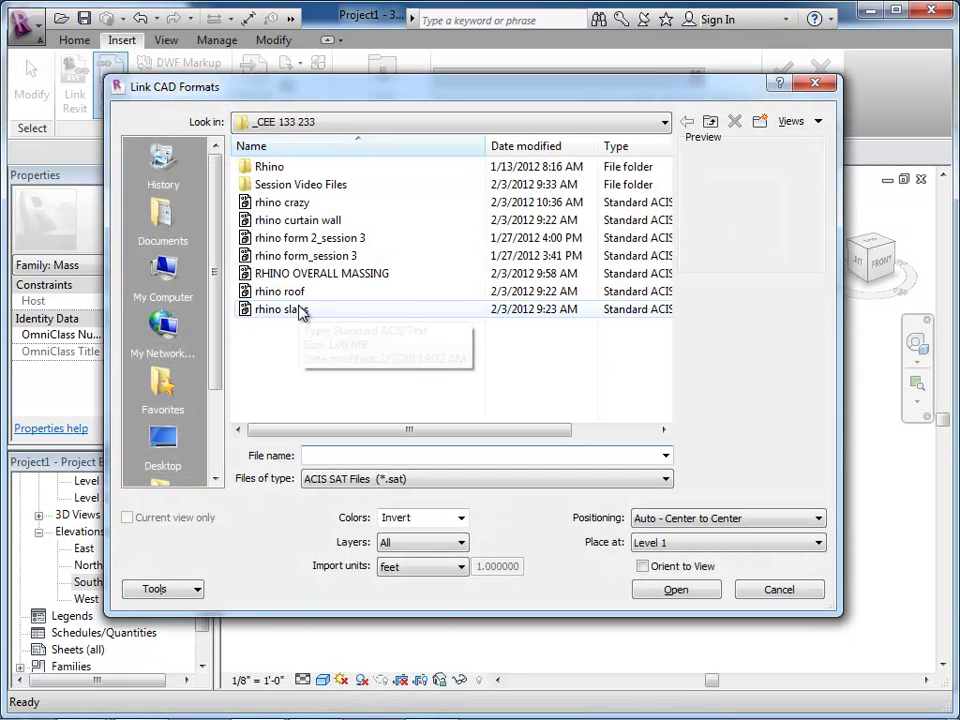
pyautogui.click(290, 203)
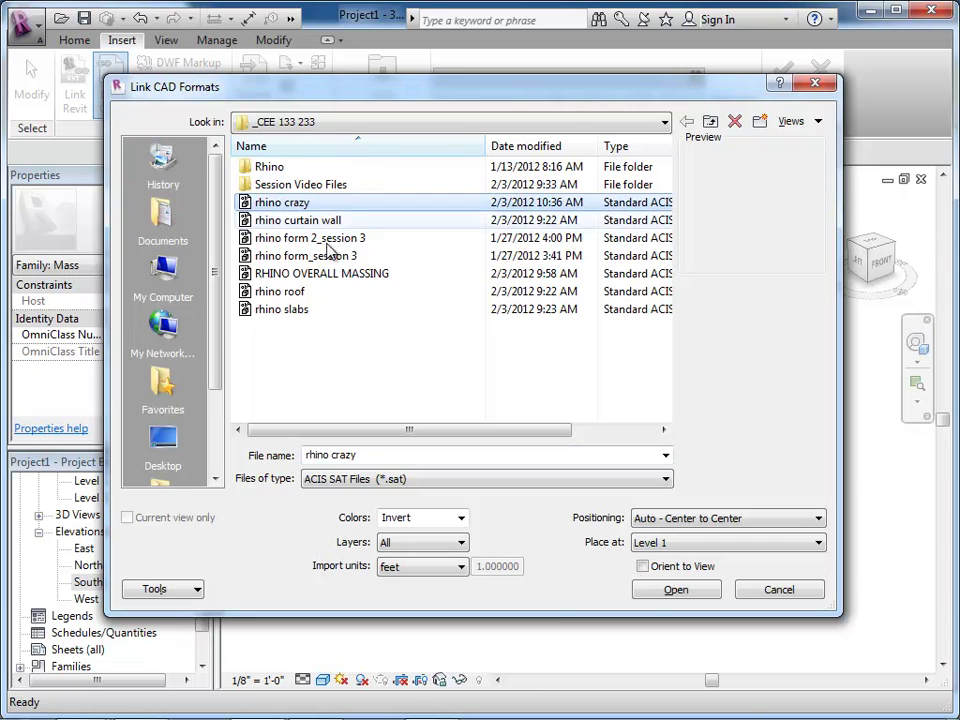
pyautogui.click(681, 517)
pyautogui.click(672, 548)
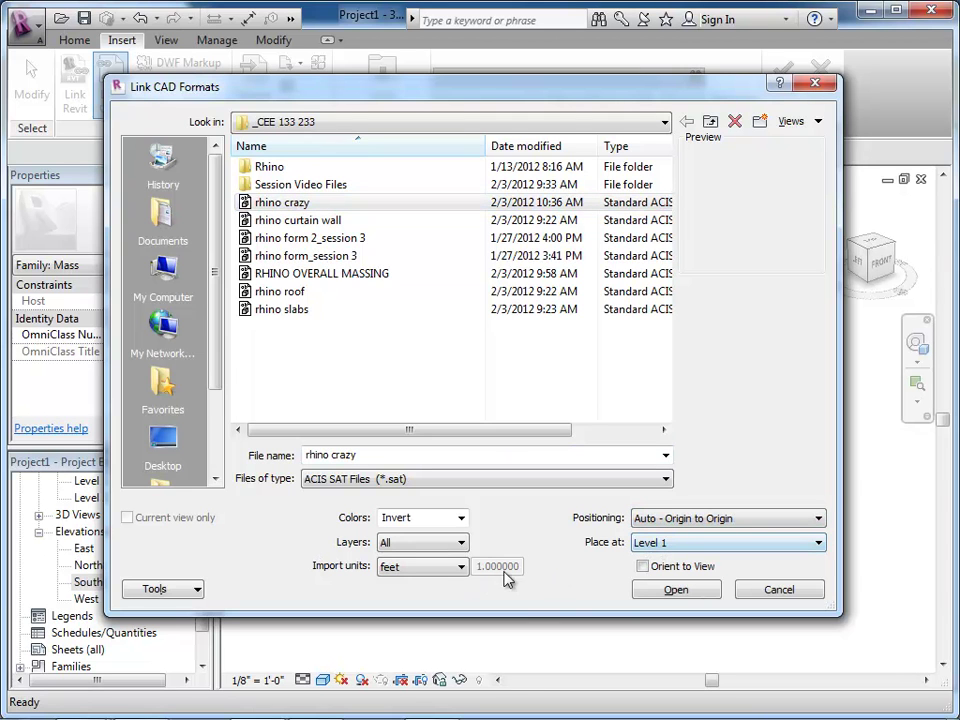
pyautogui.click(667, 592)
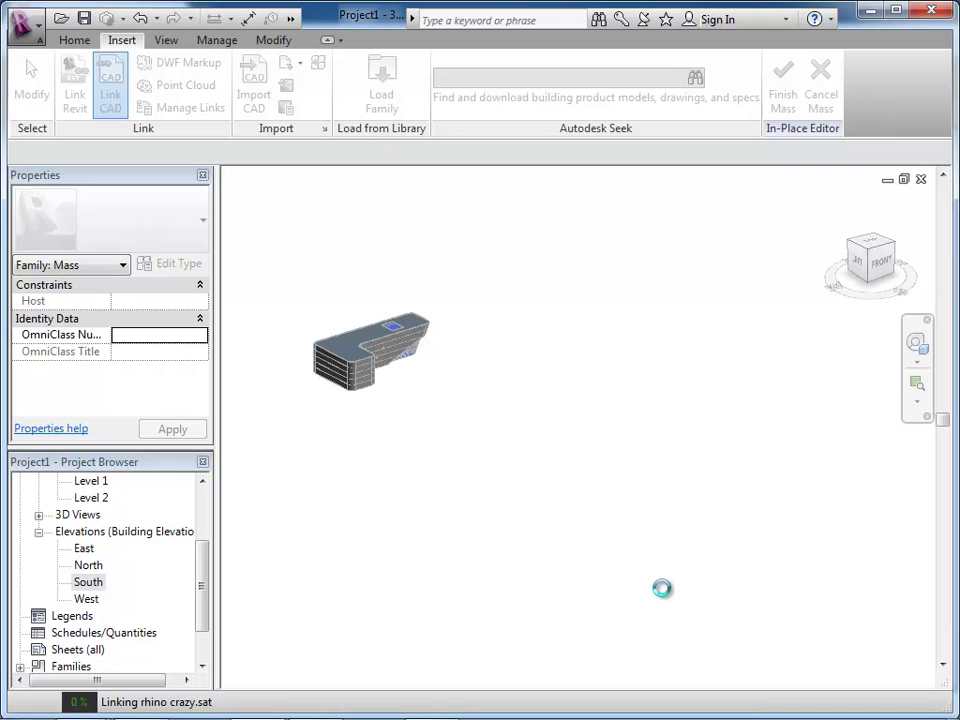
pyautogui.scroll(-2, 658, 424)
pyautogui.scroll(2, 364, 452)
pyautogui.scroll(3, 430, 460)
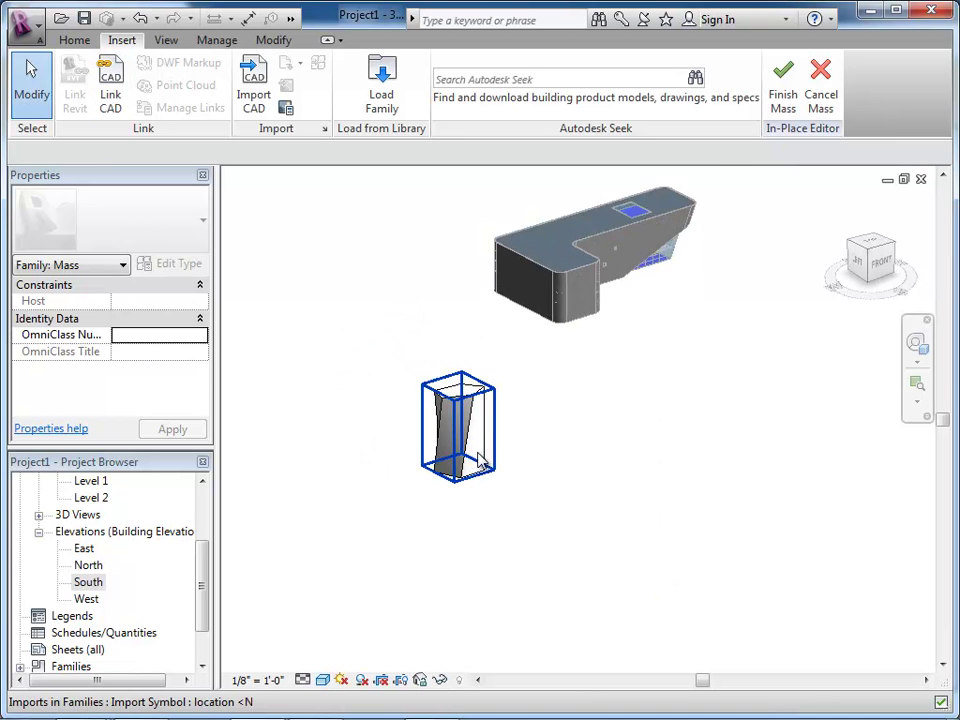
pyautogui.keyDown('shift'); pyautogui.moveTo(481, 462); pyautogui.dragTo(407, 296, button='middle'); pyautogui.keyUp('shift')
pyautogui.scroll(2, 348, 277)
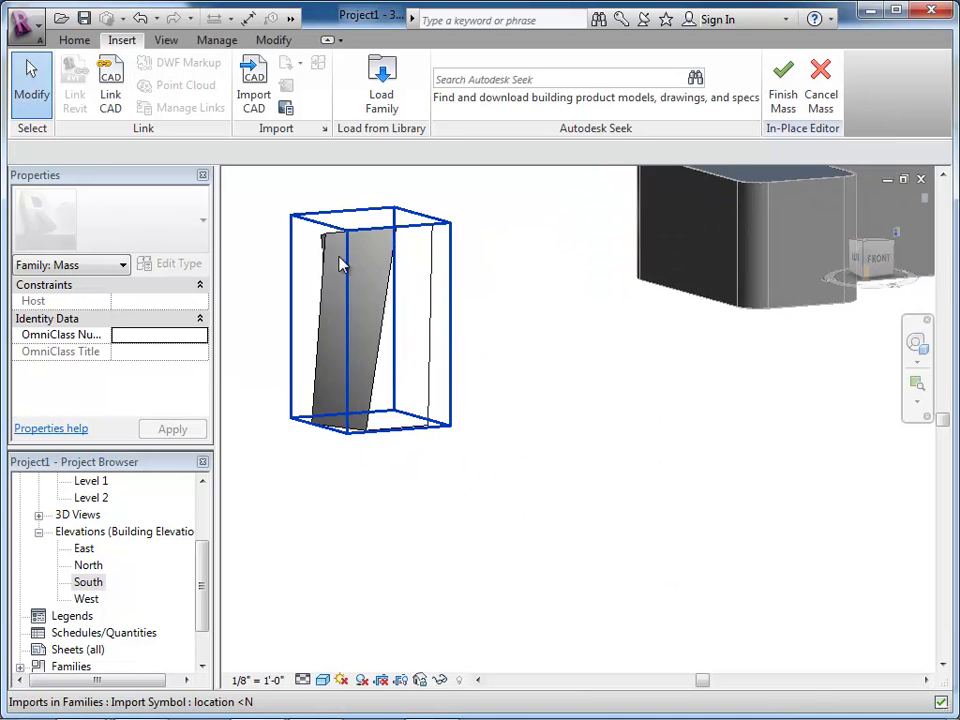
# Step: Finish the Crazy Mass edit and select the completed twisted tower mass
pyautogui.keyDown('shift'); pyautogui.moveTo(348, 277); pyautogui.dragTo(617, 236, button='middle'); pyautogui.keyUp('shift')
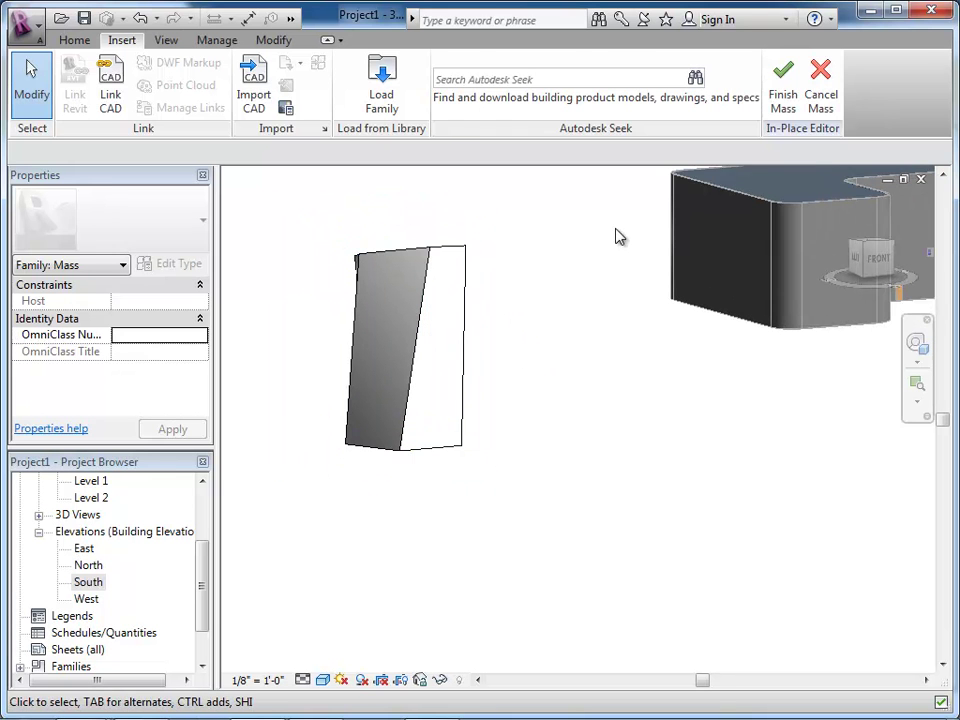
pyautogui.click(780, 100)
pyautogui.keyDown('shift'); pyautogui.moveTo(534, 401); pyautogui.dragTo(386, 407, button='middle'); pyautogui.keyUp('shift')
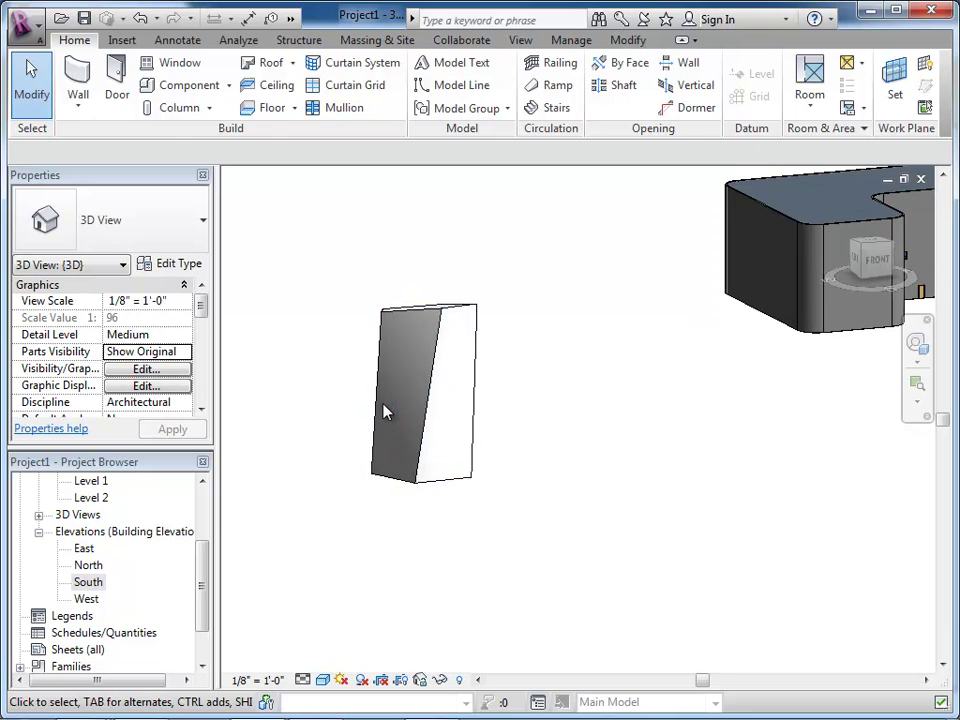
pyautogui.click(379, 413)
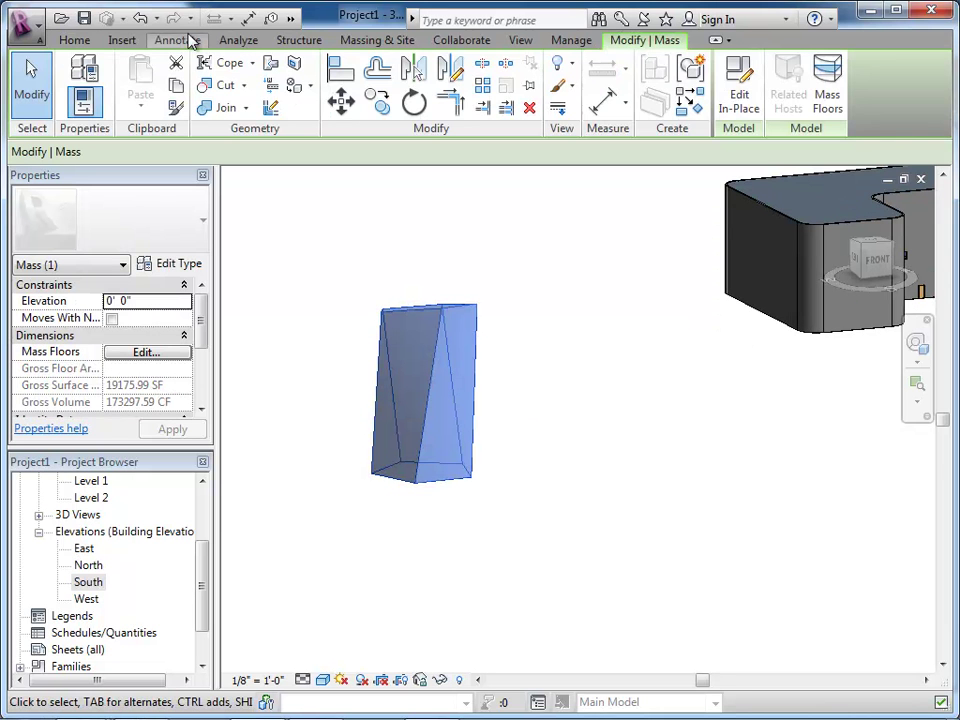
pyautogui.click(380, 40)
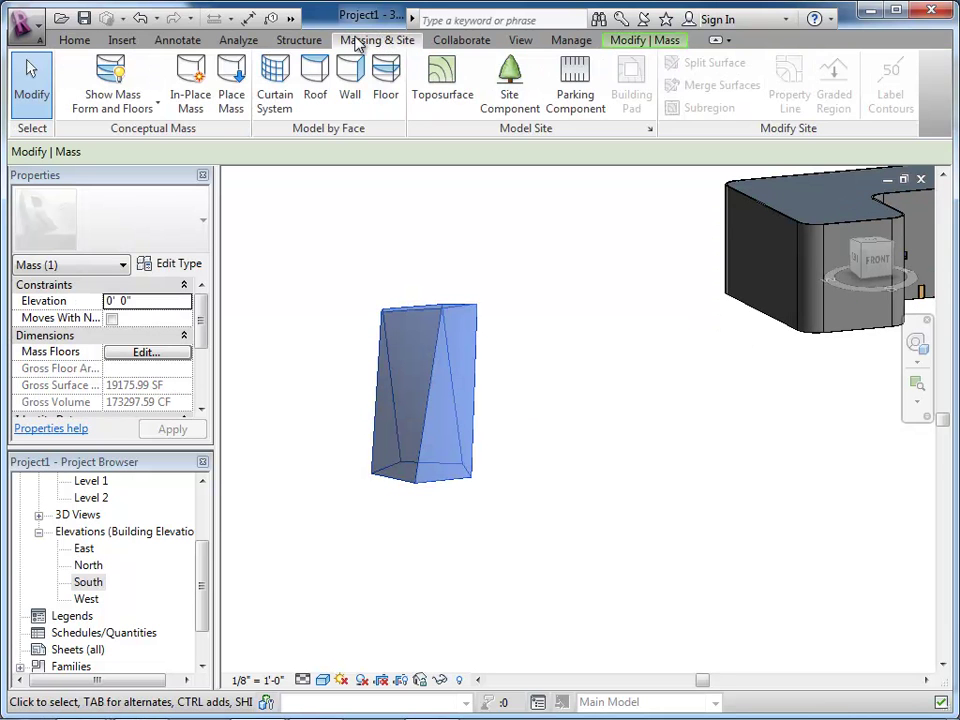
pyautogui.click(658, 42)
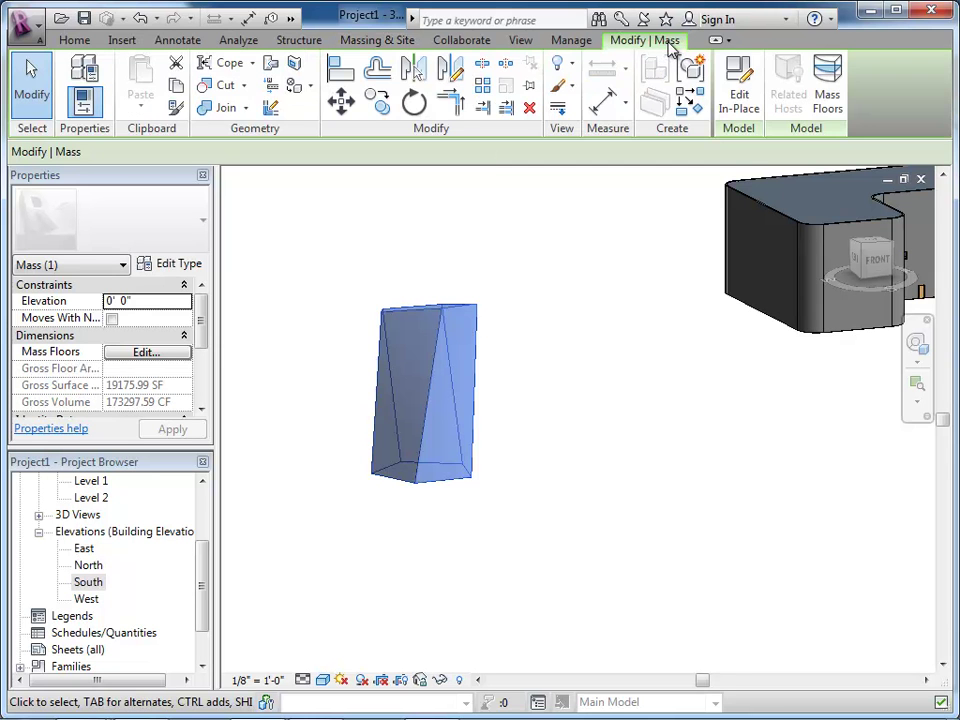
# Step: Add mass floors to the tower at Level 1 through Level 9
pyautogui.click(827, 85)
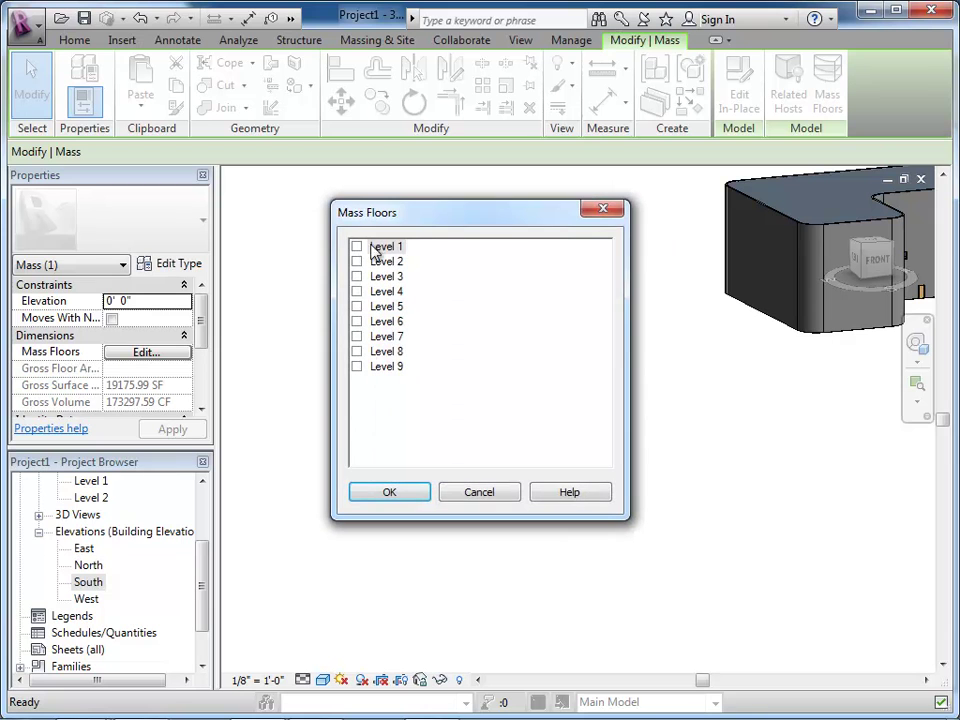
pyautogui.click(357, 261)
pyautogui.click(357, 276)
pyautogui.click(357, 291)
pyautogui.click(357, 306)
pyautogui.click(357, 321)
pyautogui.click(357, 336)
pyautogui.click(357, 351)
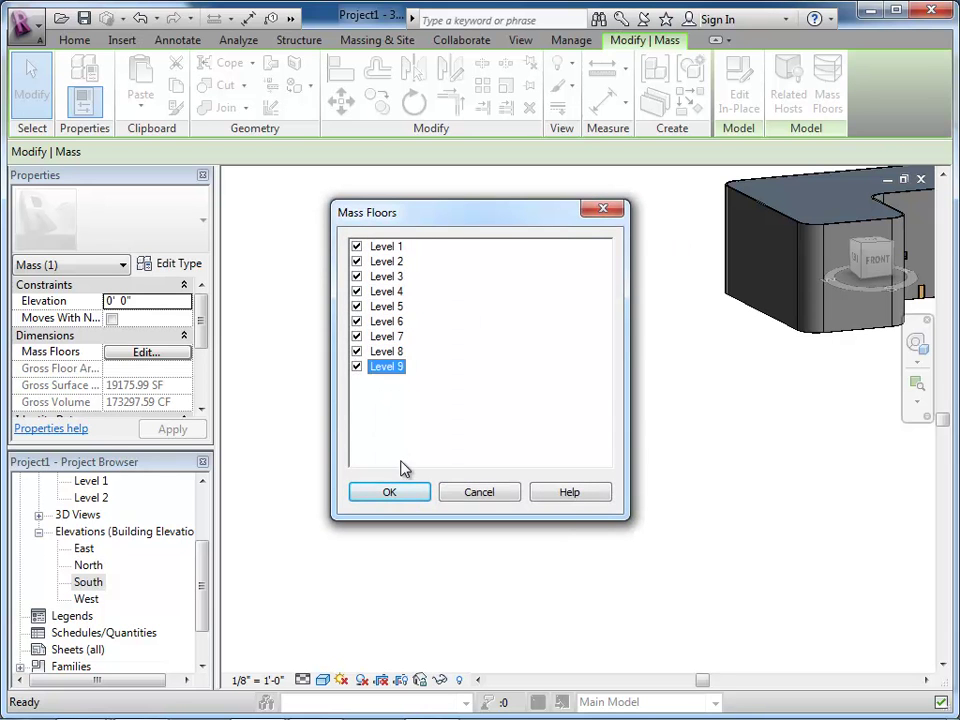
pyautogui.click(405, 492)
pyautogui.scroll(4, 354, 375)
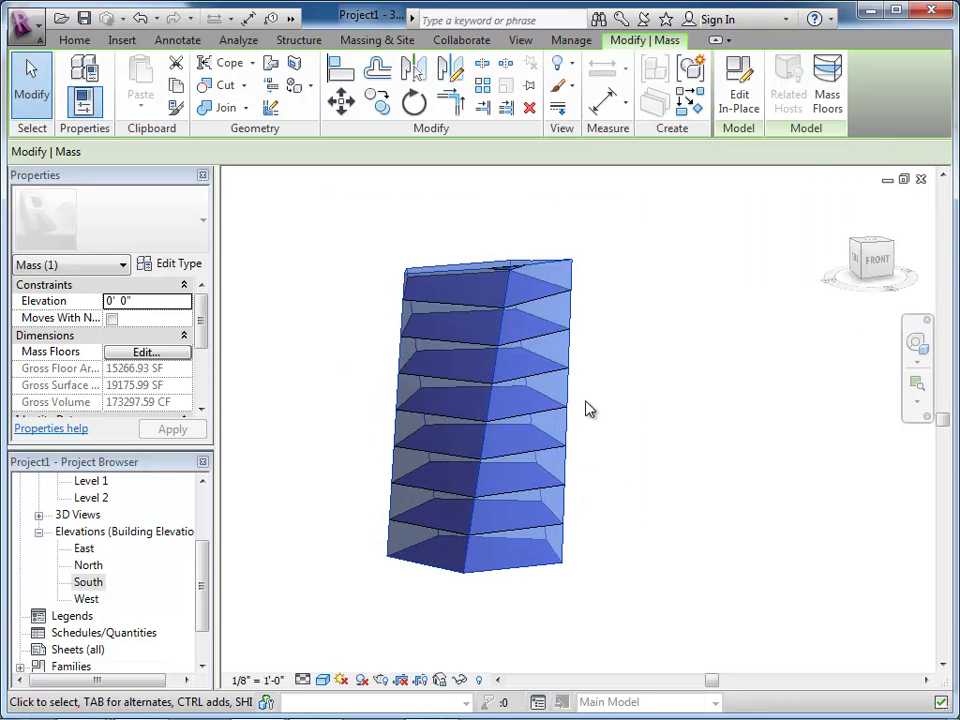
pyautogui.keyDown('shift'); pyautogui.moveTo(603, 477); pyautogui.dragTo(400, 366, button='middle'); pyautogui.keyUp('shift')
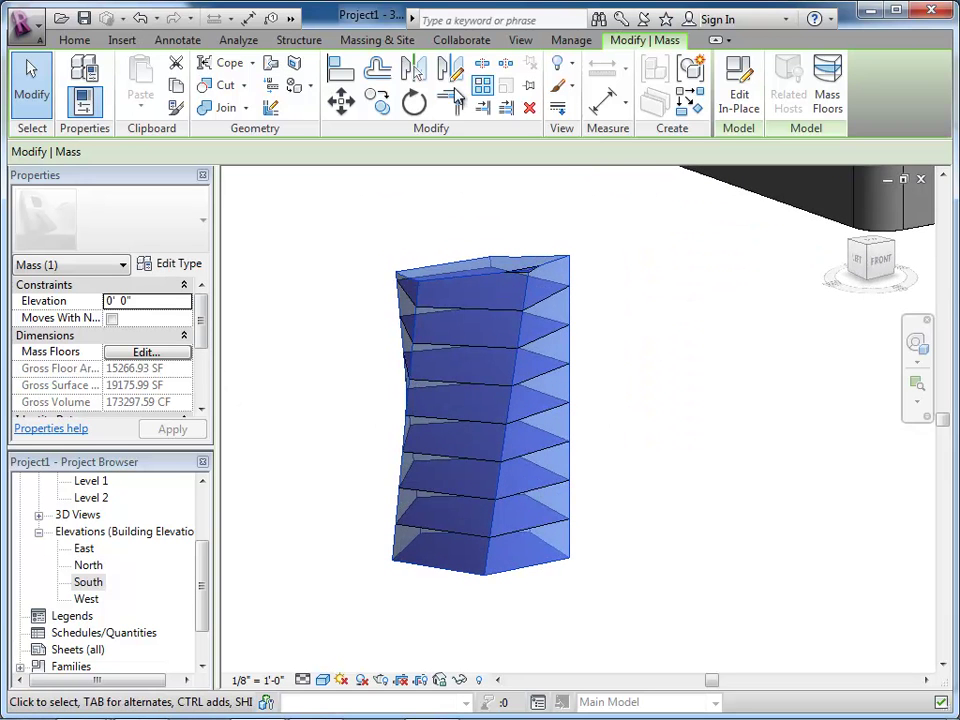
pyautogui.click(76, 40)
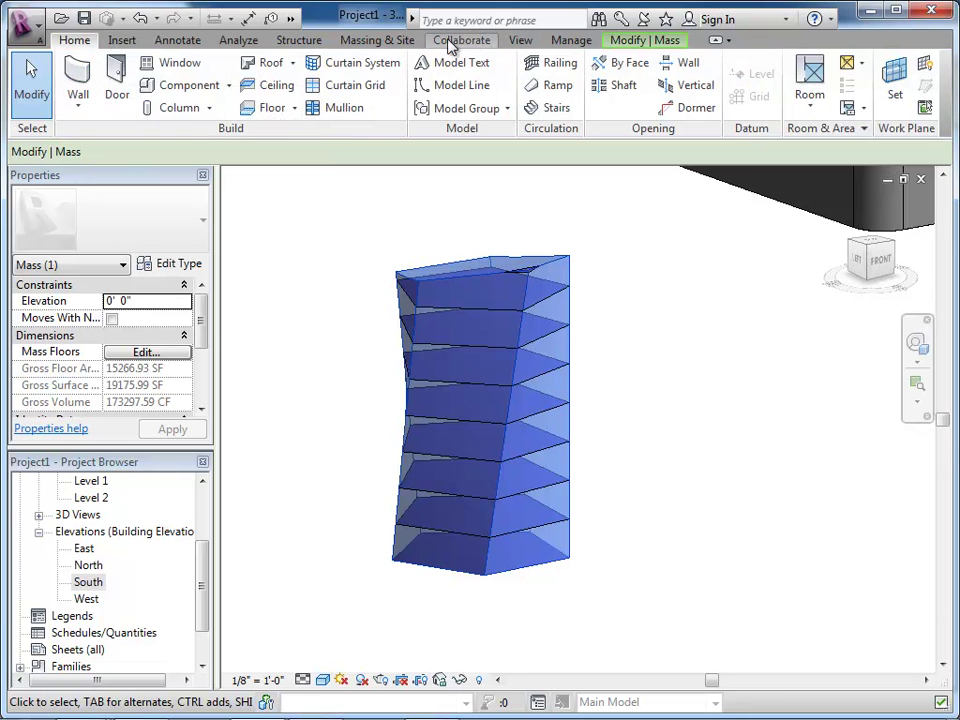
# Step: Start Wall by Face with the Generic - 4" Brick wall type
pyautogui.click(380, 40)
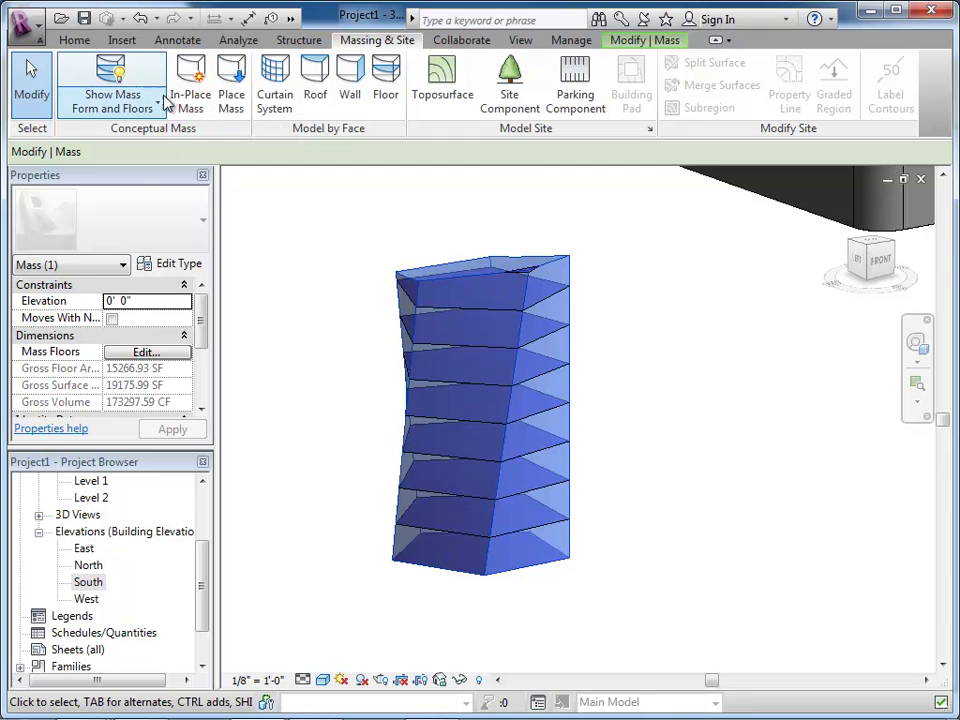
pyautogui.click(352, 76)
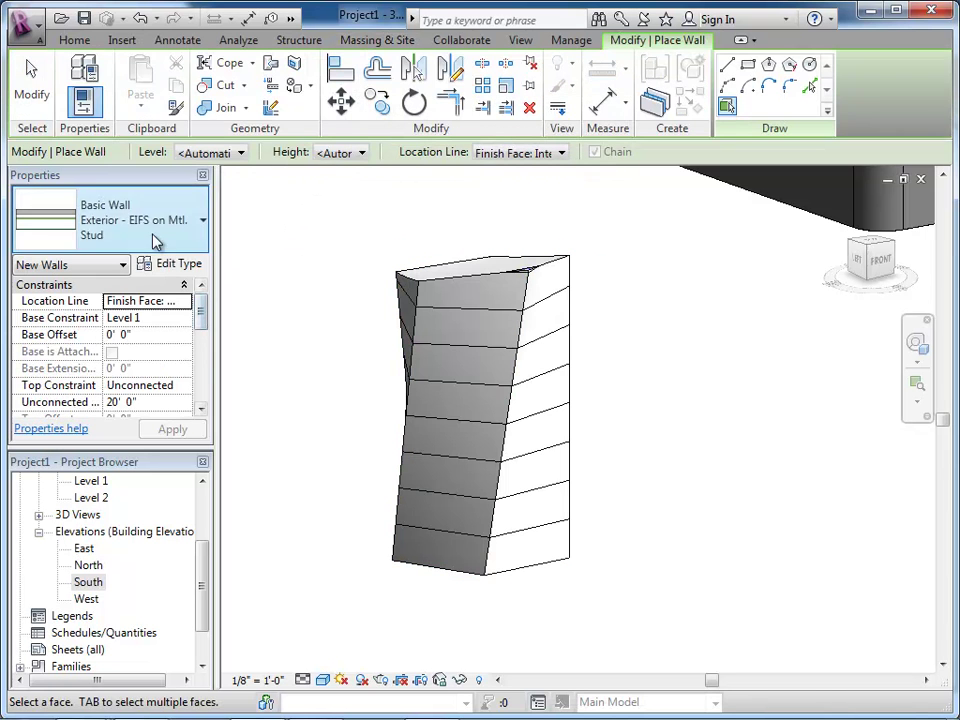
pyautogui.click(204, 225)
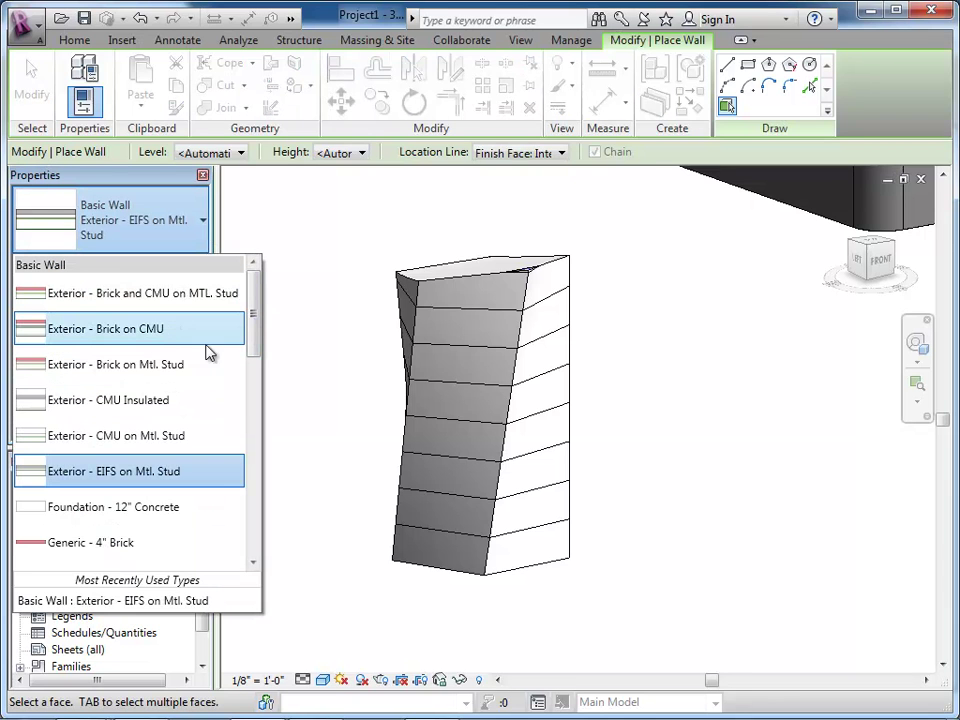
pyautogui.click(122, 542)
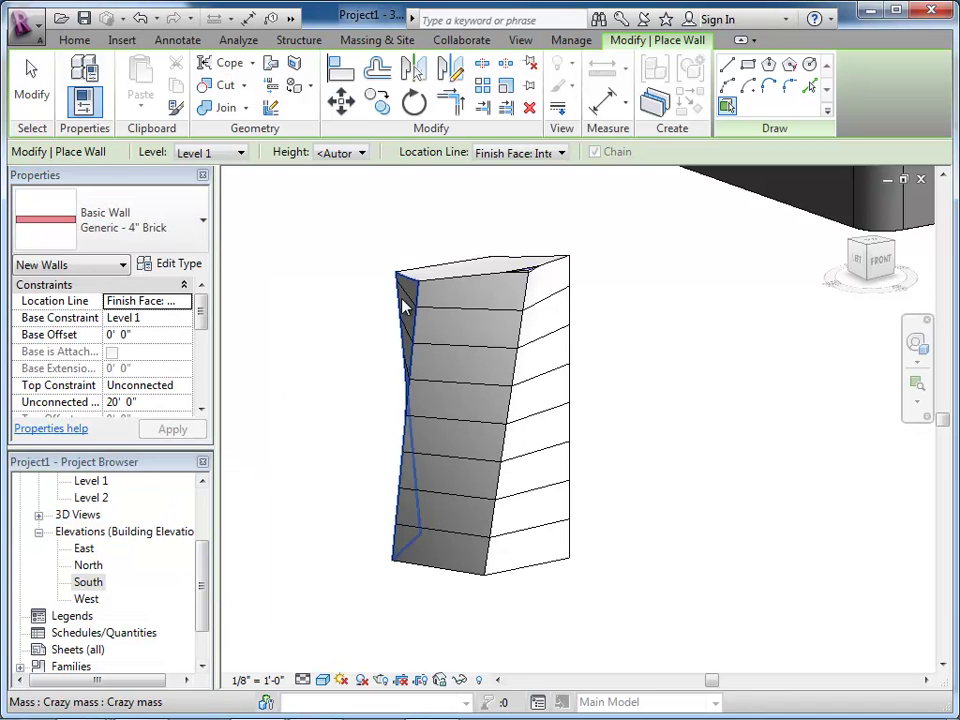
# Step: Place brick walls on the mass's left and front faces and orbit to inspect them
pyautogui.scroll(2, 502, 282)
pyautogui.scroll(3, 525, 277)
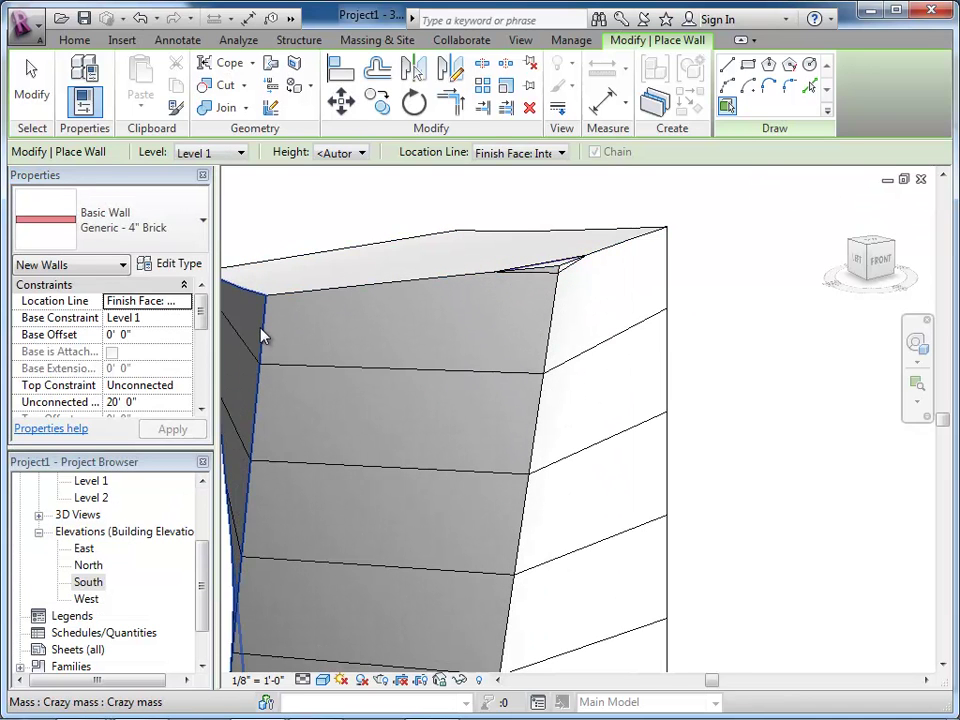
pyautogui.scroll(-3, 270, 326)
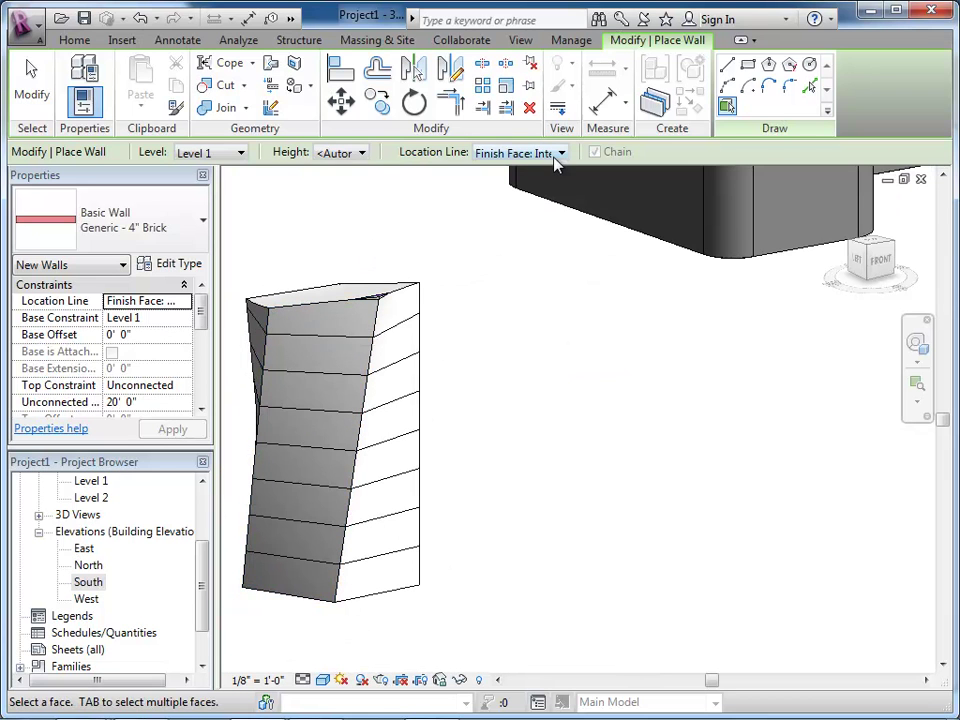
pyautogui.scroll(5, 318, 287)
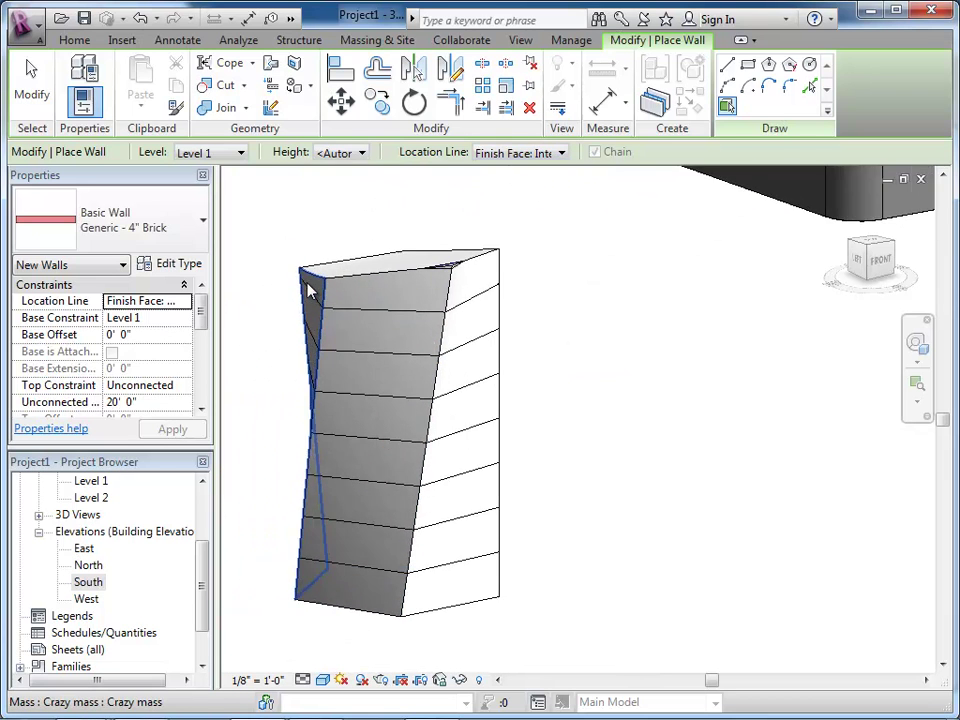
pyautogui.click(322, 292)
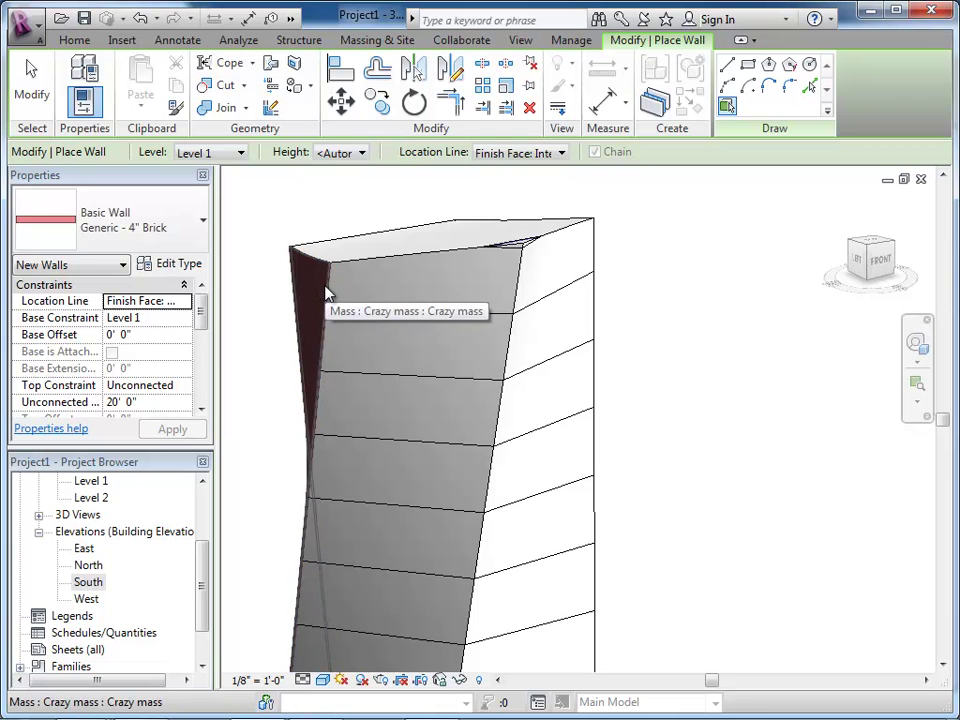
pyautogui.click(519, 297)
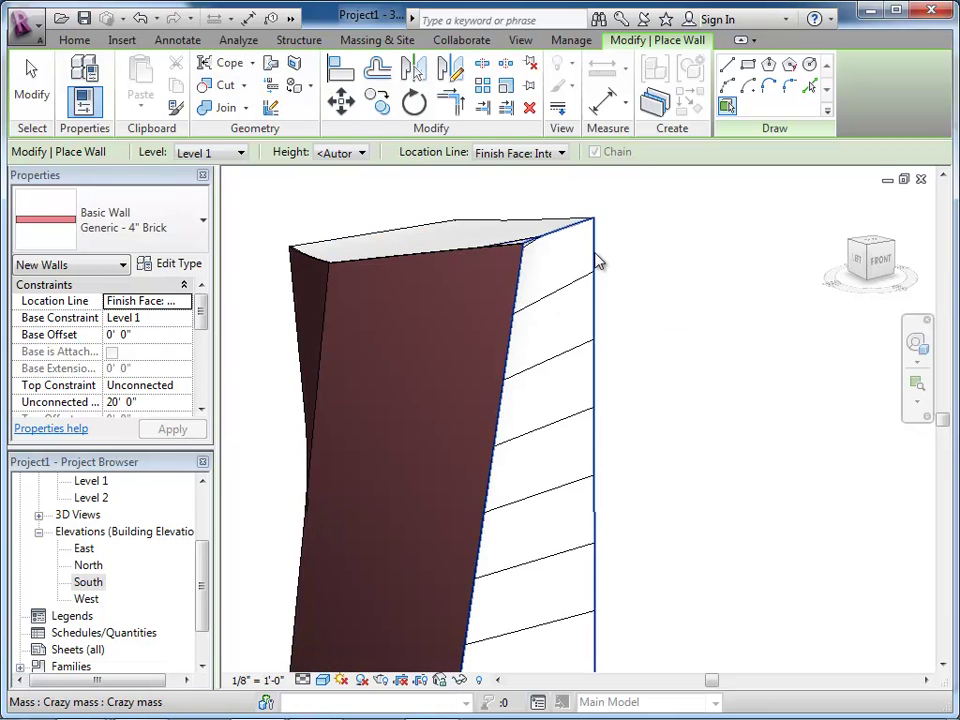
pyautogui.scroll(-3, 441, 249)
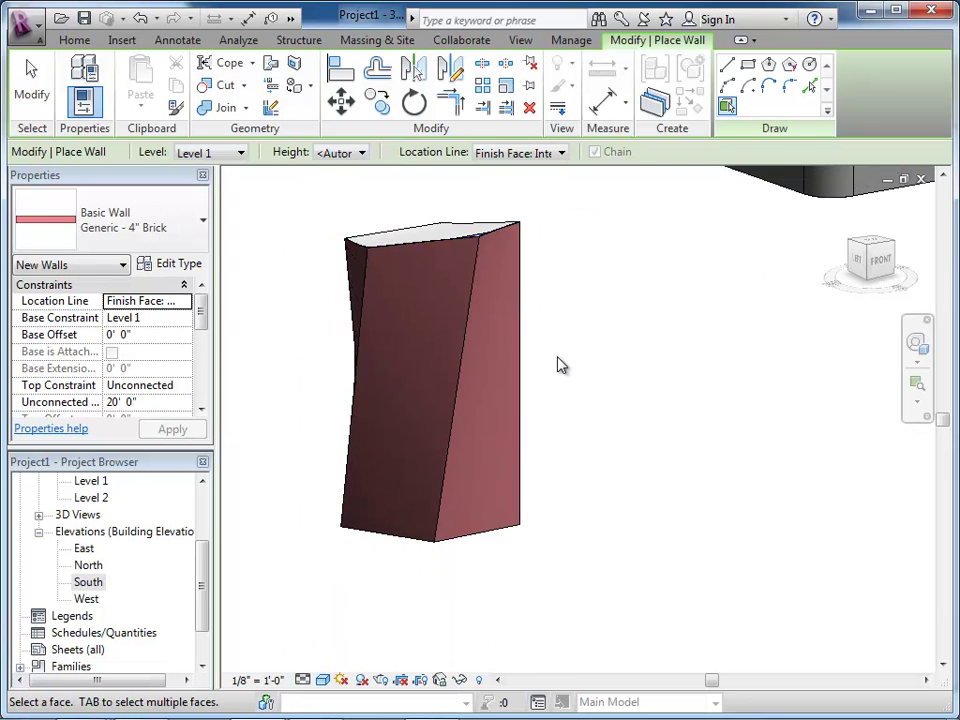
pyautogui.keyDown('shift'); pyautogui.moveTo(563, 366); pyautogui.dragTo(355, 330, button='middle'); pyautogui.keyUp('shift')
pyautogui.scroll(3, 501, 379)
pyautogui.keyDown('shift'); pyautogui.moveTo(501, 379); pyautogui.dragTo(378, 344, button='middle'); pyautogui.keyUp('shift')
pyautogui.keyDown('shift'); pyautogui.moveTo(450, 398); pyautogui.dragTo(345, 441, button='middle'); pyautogui.keyUp('shift')
pyautogui.scroll(3, 345, 441)
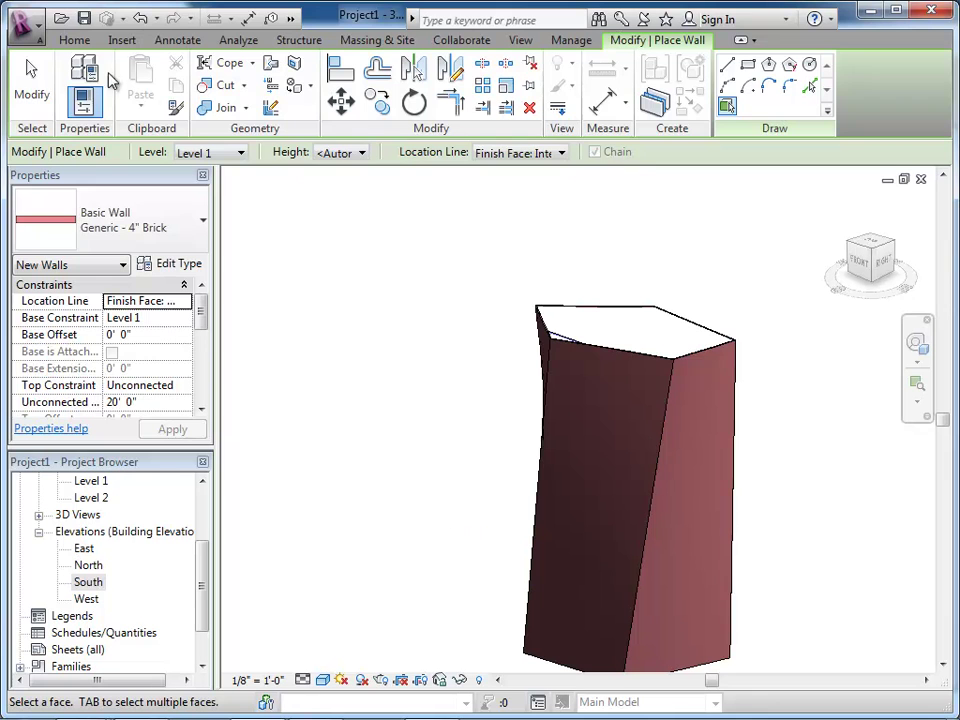
# Step: Place a Generic - 12" roof by face on the twisted tower's top face at Level 9
pyautogui.click(32, 86)
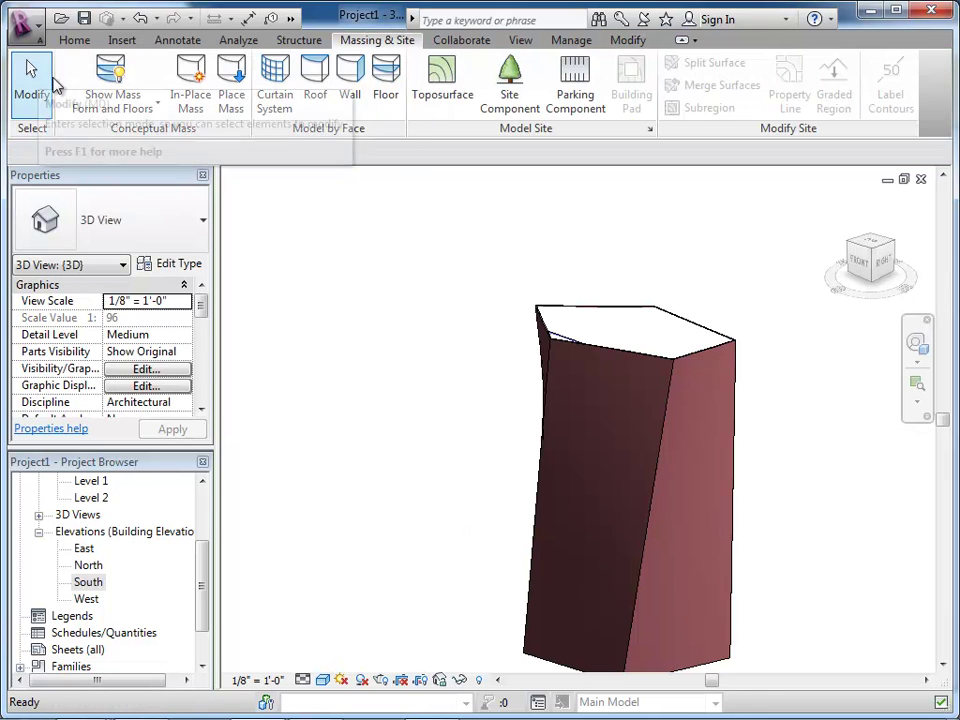
pyautogui.click(324, 92)
pyautogui.scroll(2, 600, 345)
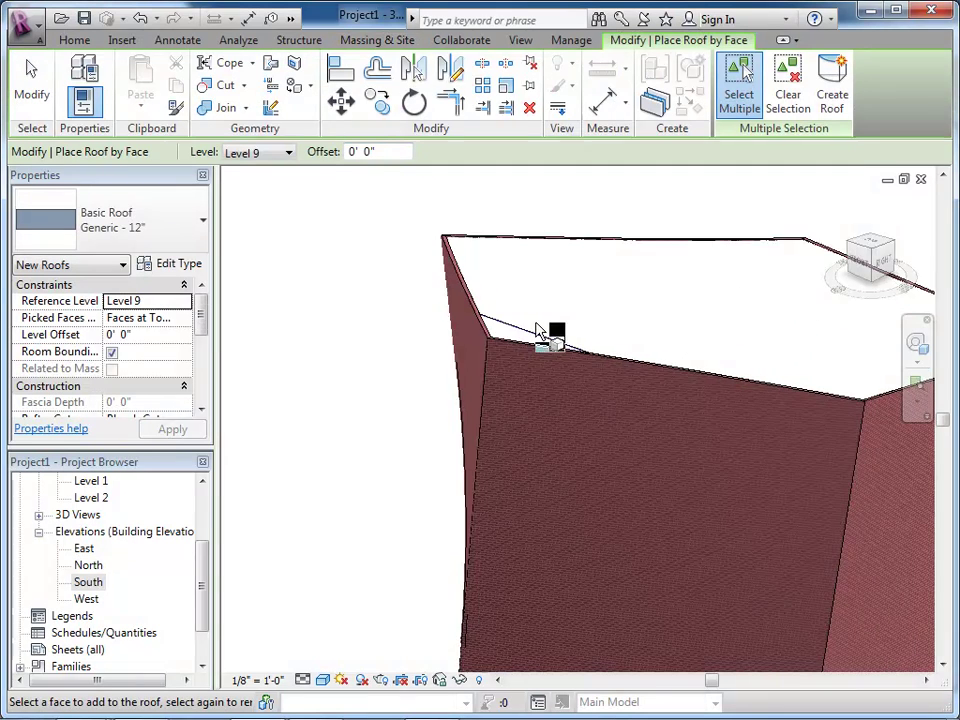
pyautogui.keyDown('shift'); pyautogui.moveTo(478, 315); pyautogui.dragTo(418, 292, button='middle'); pyautogui.keyUp('shift')
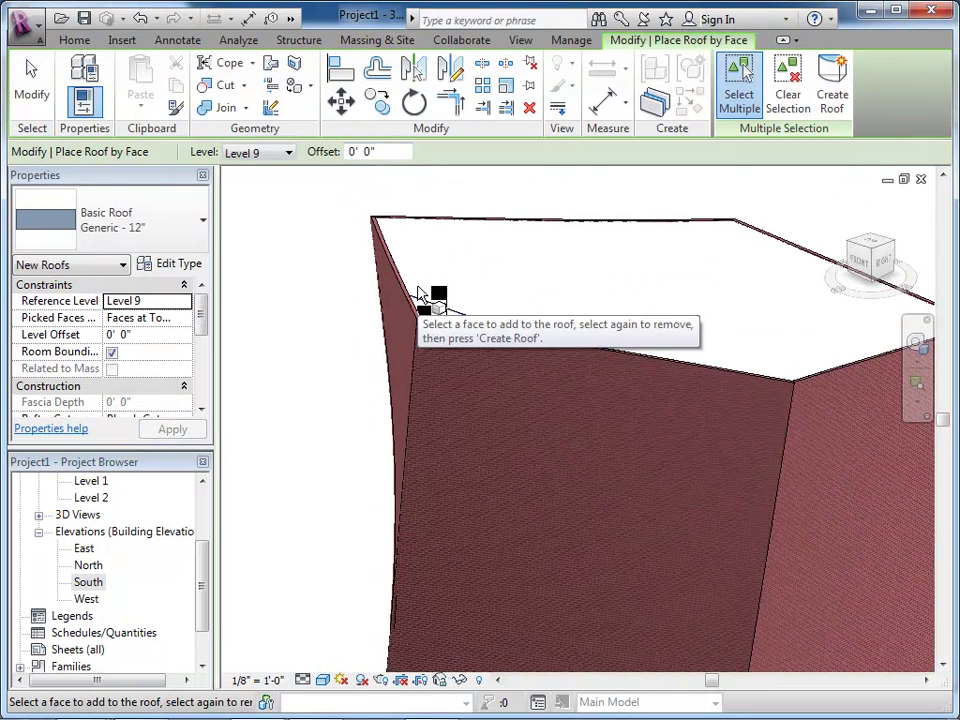
pyautogui.click(476, 228)
pyautogui.click(833, 98)
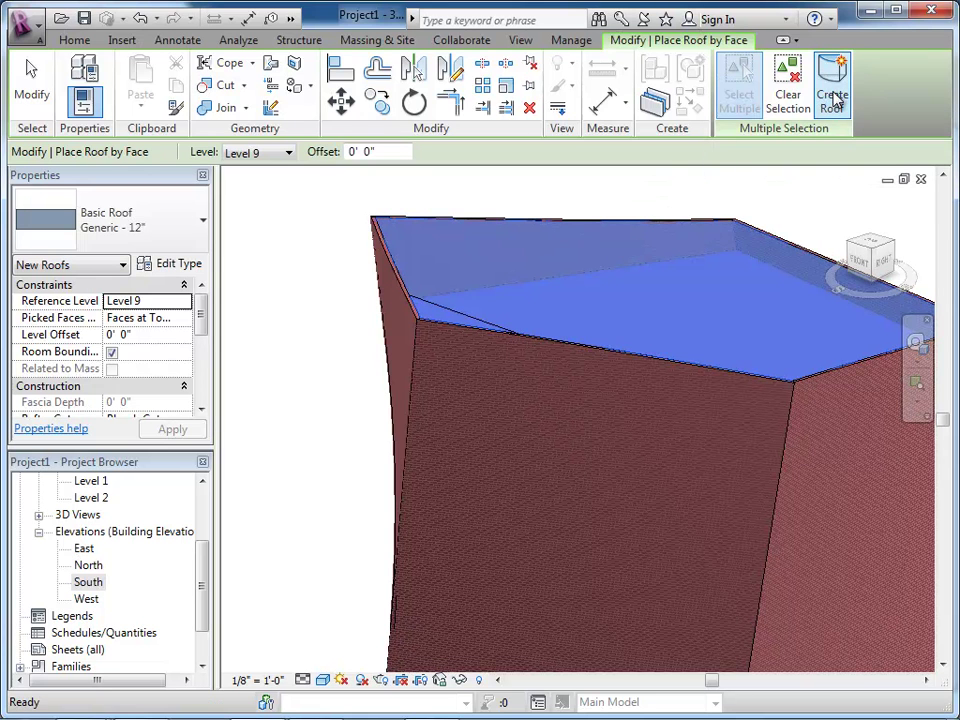
# Step: Exit roof mode and cycle with Tab to reach the tower mass
pyautogui.scroll(-3, 230, 360)
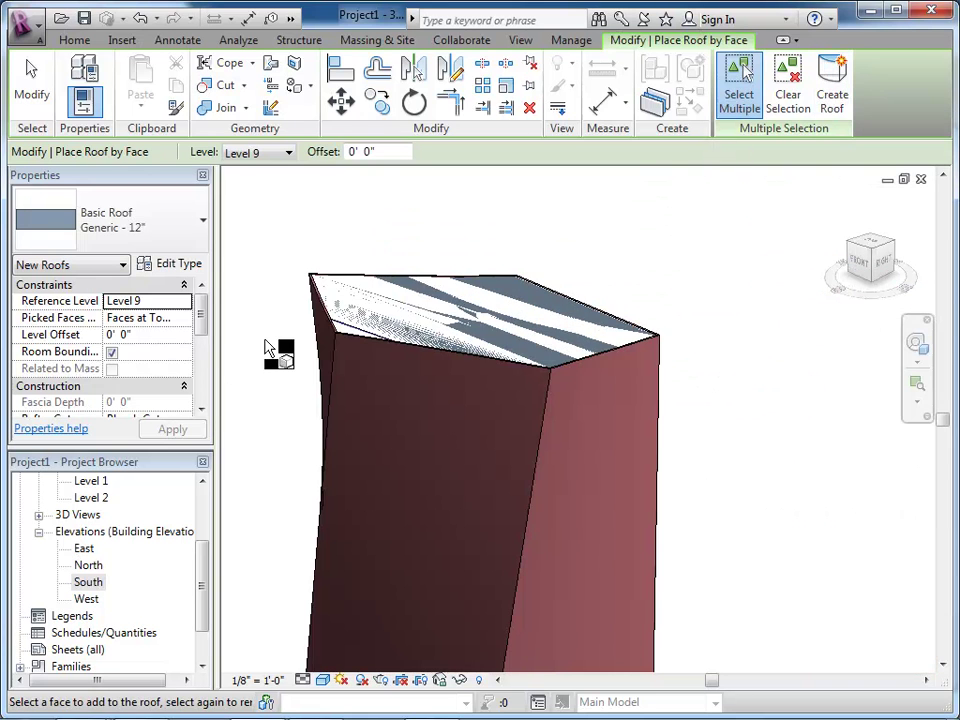
pyautogui.scroll(-3, 627, 353)
pyautogui.press('Escape')
pyautogui.scroll(2, 640, 340)
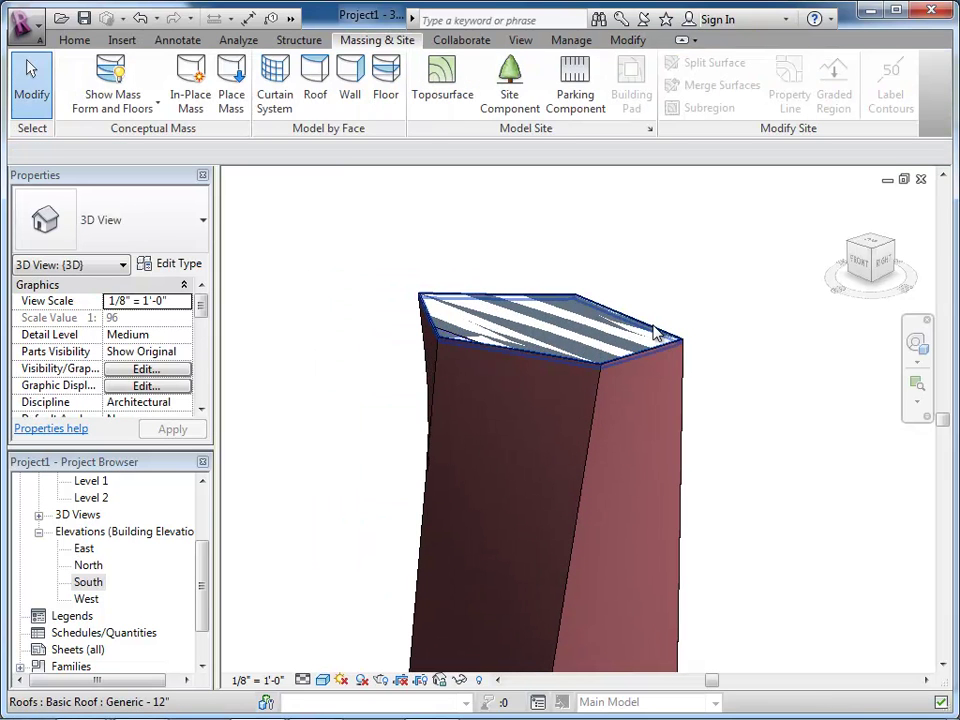
pyautogui.press('Tab')
pyautogui.press('Tab')
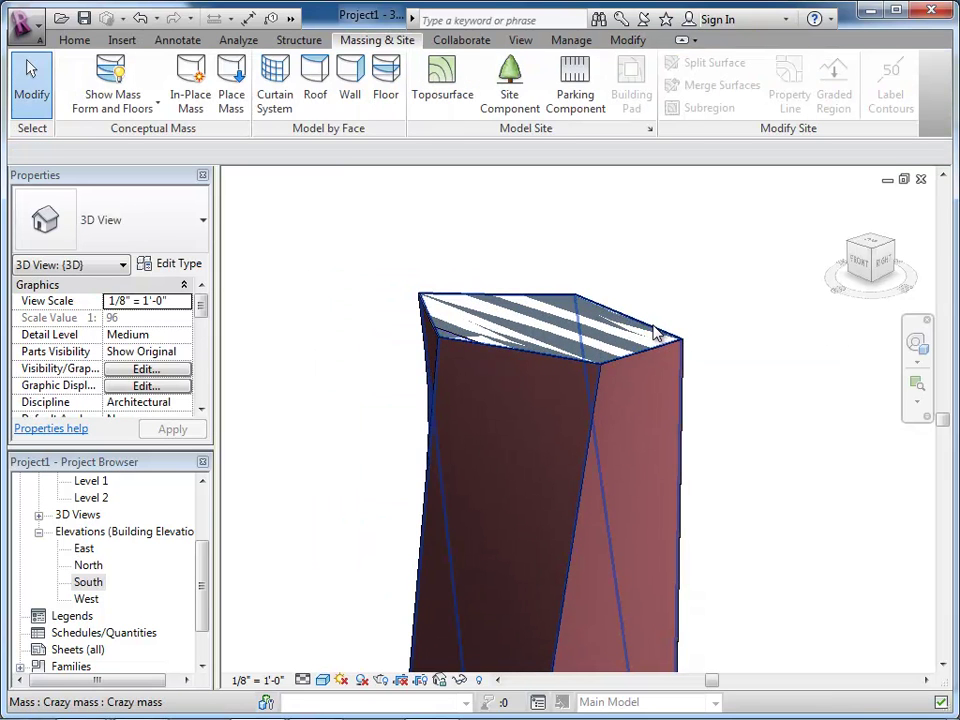
# Step: Hide the twisted tower mass in the 3D view with Hide in View > Elements
pyautogui.click(655, 333)
pyautogui.rightClick(655, 333)
pyautogui.moveTo(765, 405)
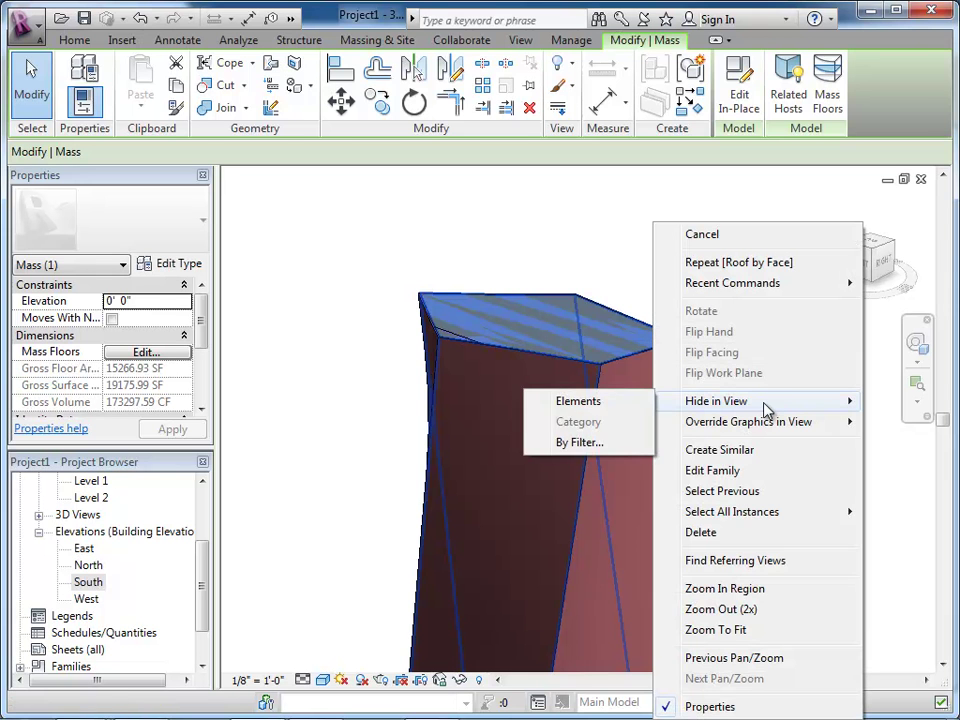
pyautogui.click(592, 405)
# Step: Orbit and zoom around the tower to see its brick walls and top
pyautogui.scroll(-3, 332, 377)
pyautogui.keyDown('shift'); pyautogui.moveTo(332, 377); pyautogui.dragTo(437, 304, button='middle'); pyautogui.keyUp('shift')
pyautogui.scroll(-2, 437, 304)
pyautogui.scroll(3, 524, 514)
pyautogui.scroll(1, 561, 497)
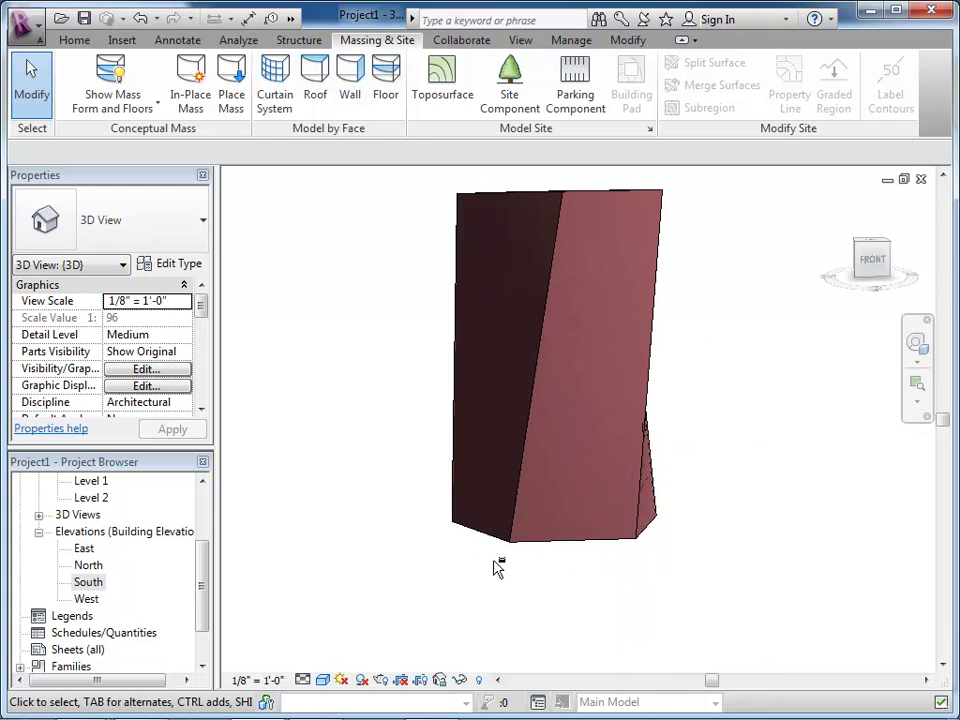
pyautogui.keyDown('shift'); pyautogui.moveTo(507, 568); pyautogui.dragTo(502, 595, button='middle'); pyautogui.keyUp('shift')
pyautogui.scroll(-2, 300, 279)
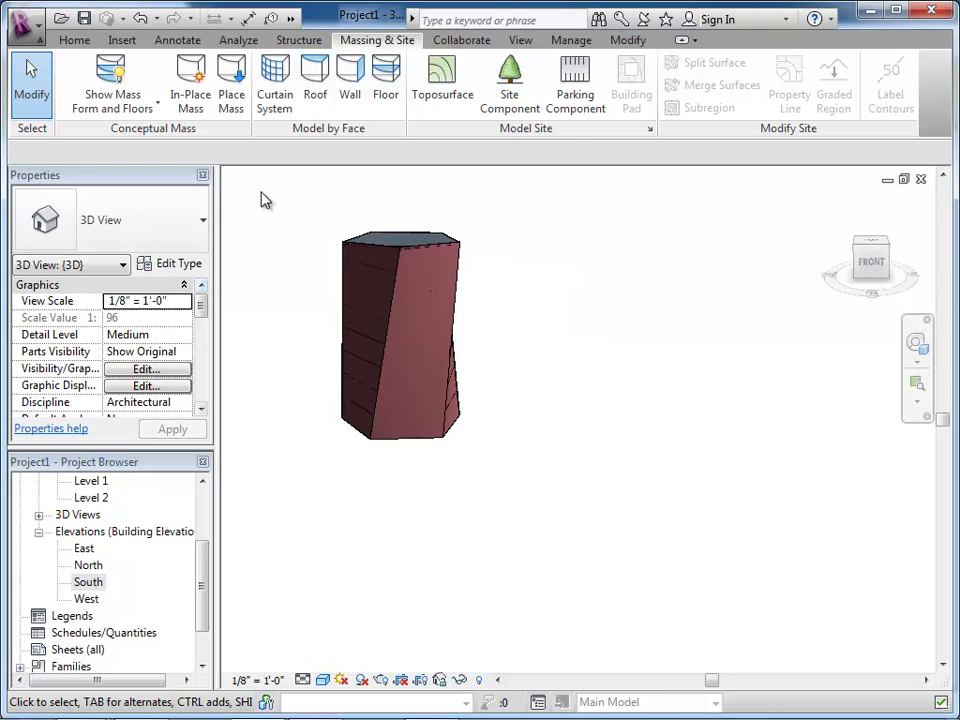
pyautogui.scroll(3, 424, 431)
pyautogui.keyDown('shift'); pyautogui.moveTo(564, 446); pyautogui.dragTo(514, 482, button='middle'); pyautogui.keyUp('shift')
# Step: Select a brick wall to confirm its Generic - 4" Brick type and 1061.27 CF volume
pyautogui.click(364, 296)
pyautogui.keyDown('shift'); pyautogui.moveTo(407, 394); pyautogui.dragTo(534, 551, button='middle'); pyautogui.keyUp('shift')
pyautogui.scroll(2, 364, 454)
pyautogui.scroll(2, 533, 535)
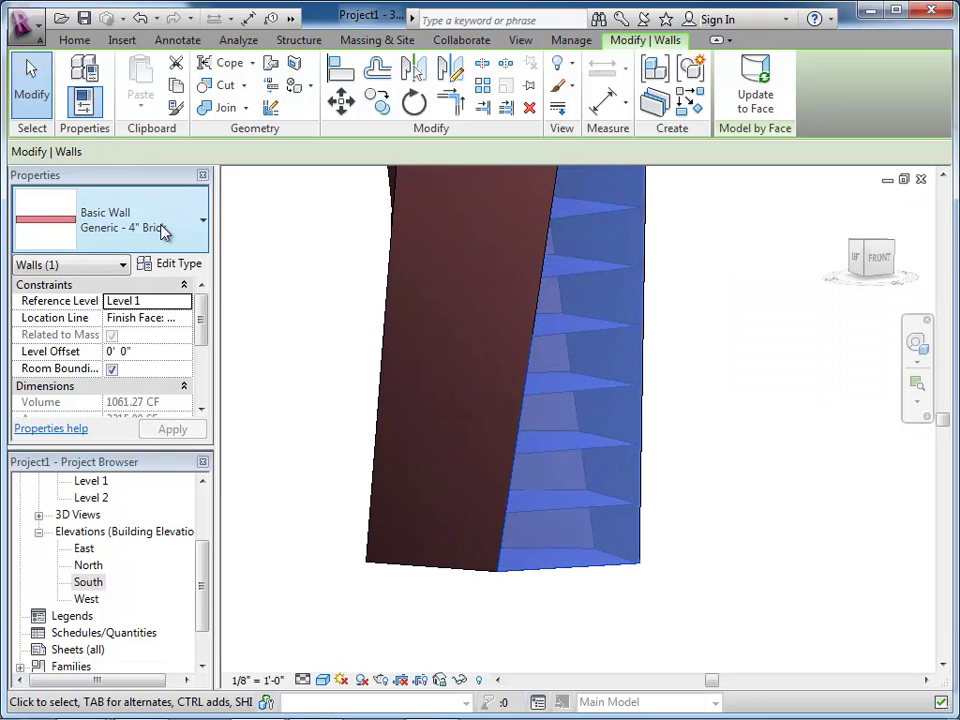
pyautogui.scroll(2, 690, 530)
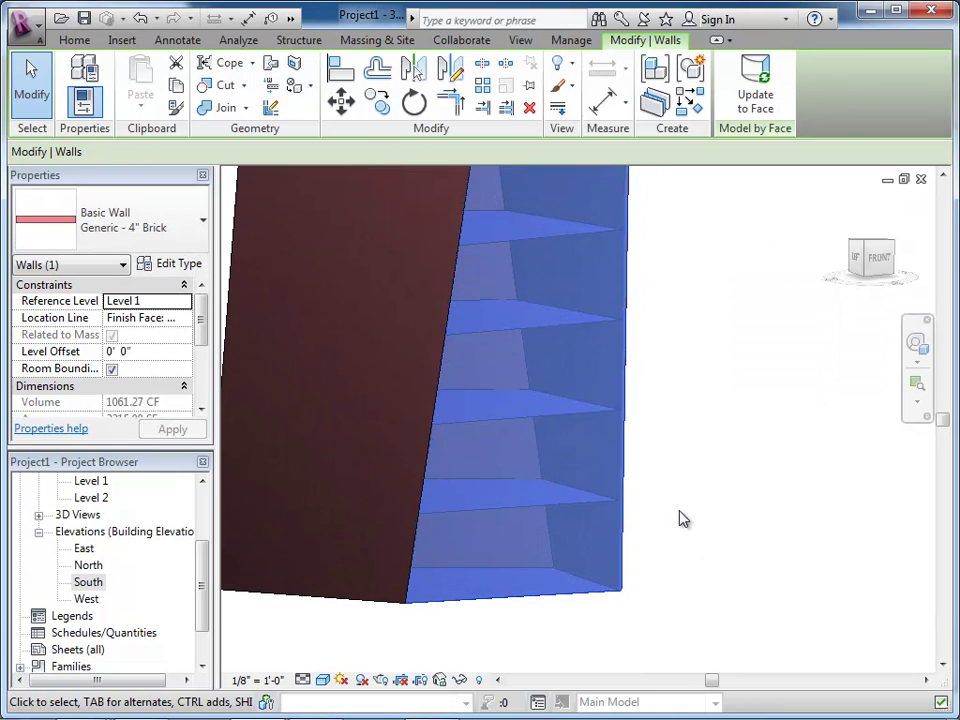
pyautogui.keyDown('shift'); pyautogui.moveTo(677, 512); pyautogui.dragTo(660, 613, button='middle'); pyautogui.keyUp('shift')
# Step: Place a single-flush 36" x 84" door at the base of the brick wall
pyautogui.click(309, 334)
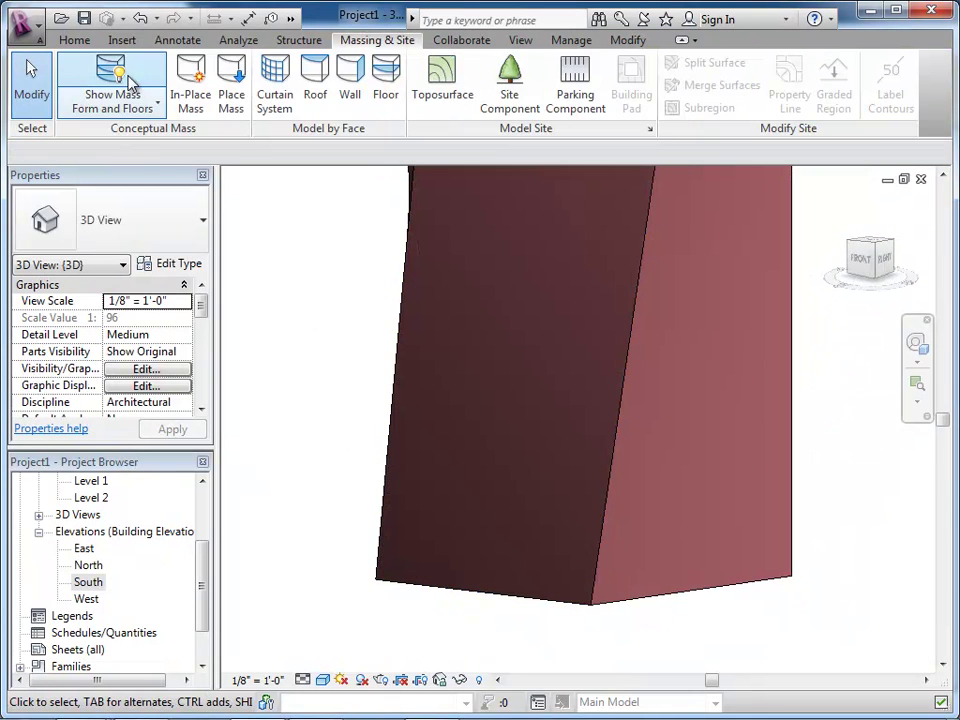
pyautogui.click(72, 39)
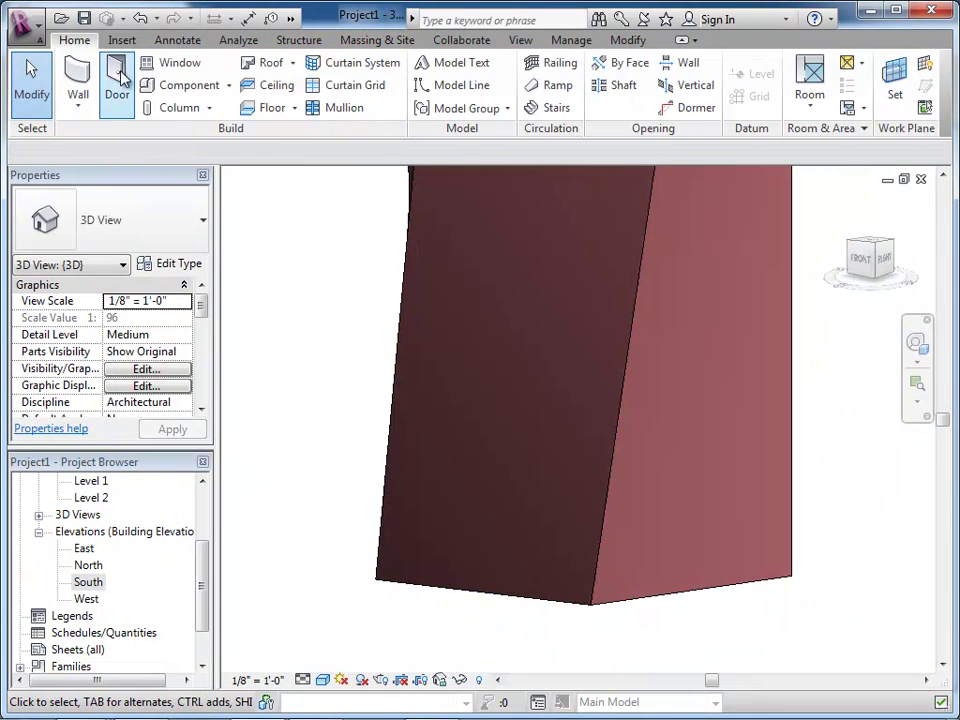
pyautogui.click(118, 78)
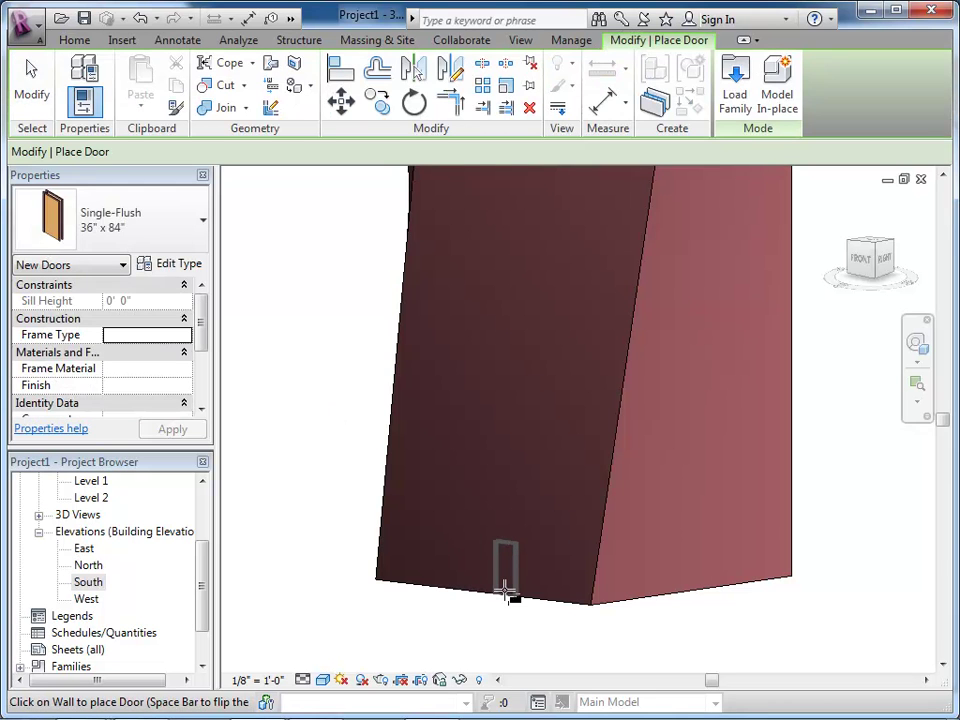
pyautogui.click(505, 590)
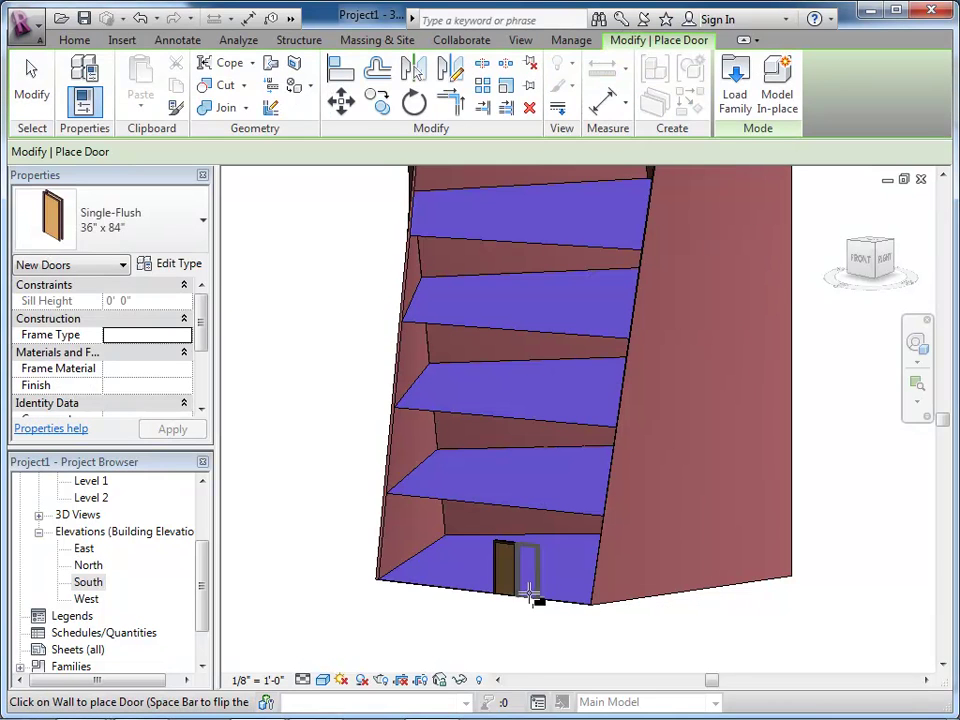
pyautogui.scroll(3, 456, 566)
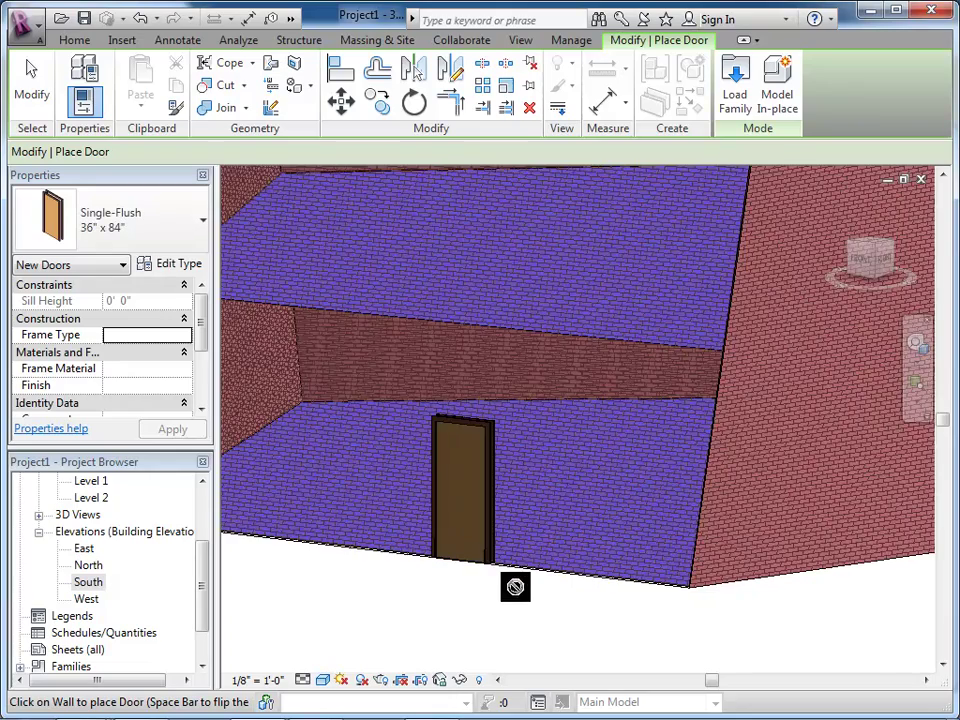
pyautogui.scroll(2, 491, 579)
pyautogui.scroll(1, 462, 572)
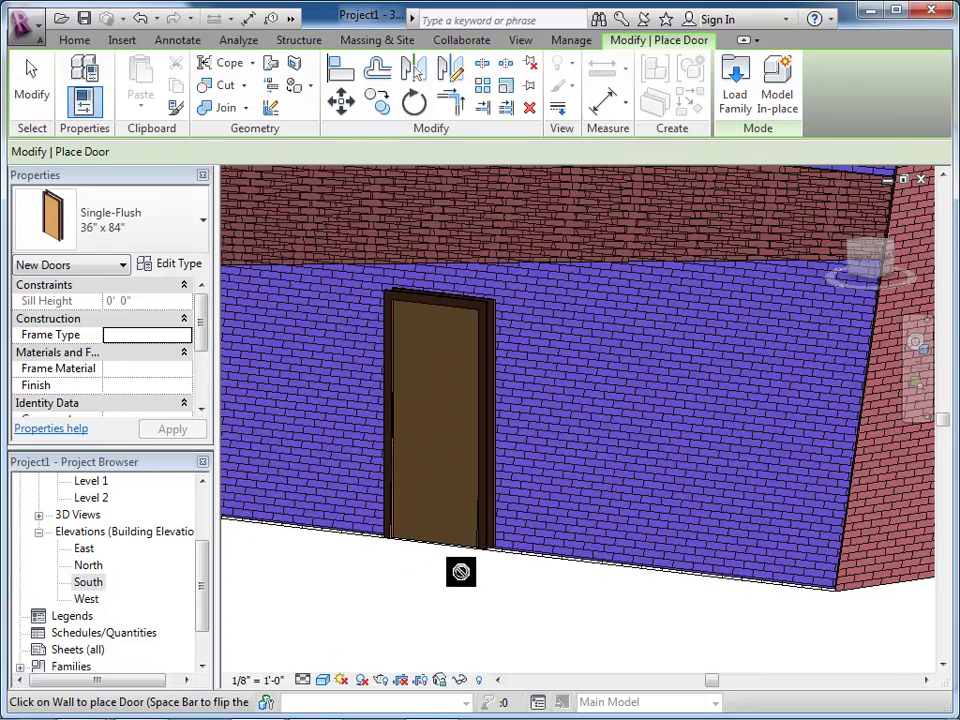
pyautogui.click(31, 82)
# Step: Orbit and zoom around the tower to inspect the new door
pyautogui.keyDown('shift'); pyautogui.moveTo(478, 519); pyautogui.dragTo(448, 596, button='middle'); pyautogui.keyUp('shift')
pyautogui.keyDown('shift'); pyautogui.moveTo(414, 531); pyautogui.dragTo(487, 549, button='middle'); pyautogui.keyUp('shift')
pyautogui.scroll(5, 744, 495)
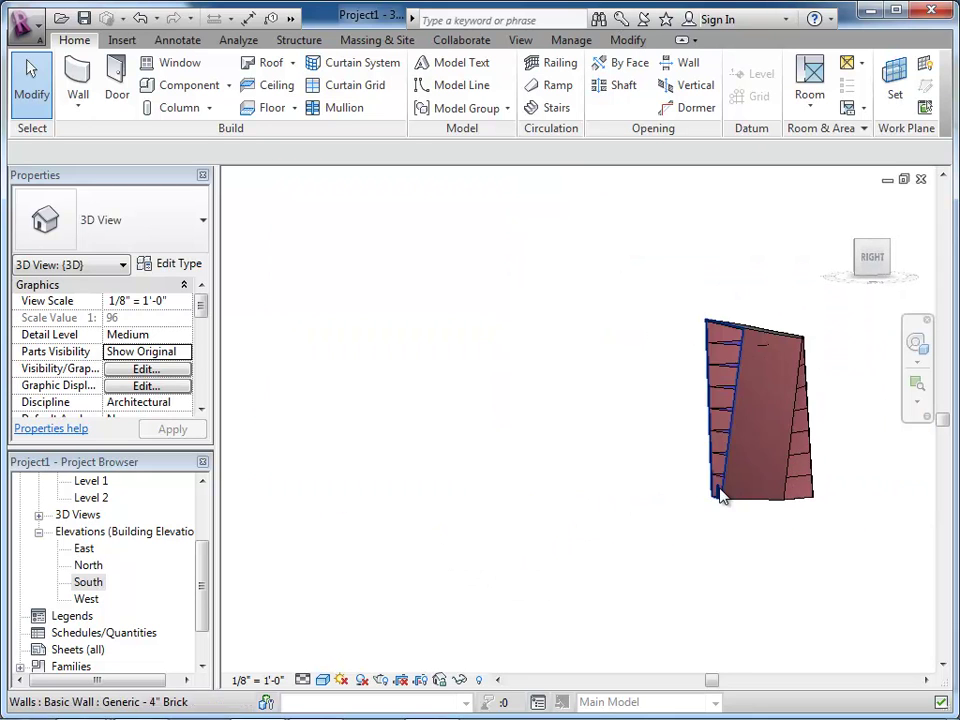
pyautogui.keyDown('shift'); pyautogui.moveTo(700, 500); pyautogui.dragTo(666, 604, button='middle'); pyautogui.keyUp('shift')
pyautogui.scroll(8, 420, 560)
pyautogui.scroll(-6, 420, 586)
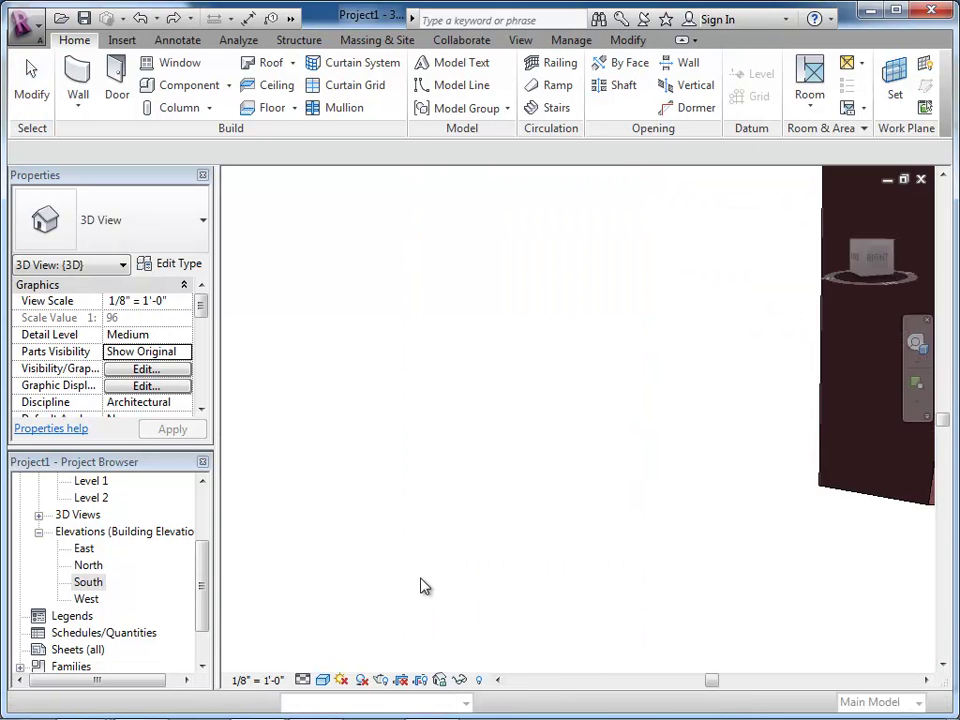
pyautogui.scroll(-2, 506, 532)
pyautogui.scroll(4, 754, 409)
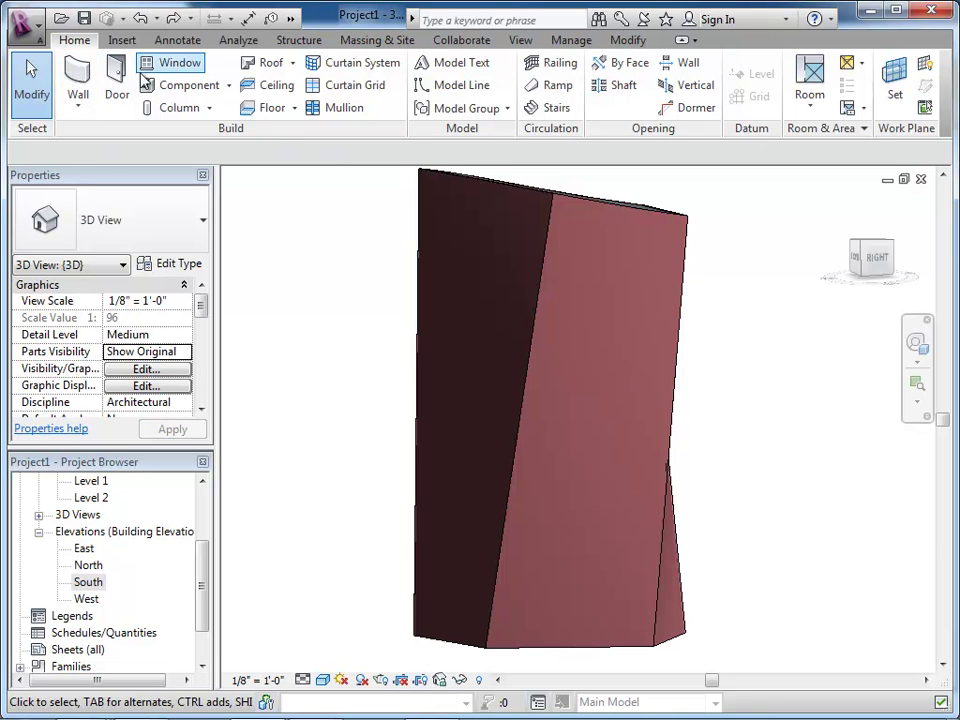
# Step: Place three Fixed 36" x 48" windows on the tower's dark and lighter wall faces
pyautogui.click(181, 64)
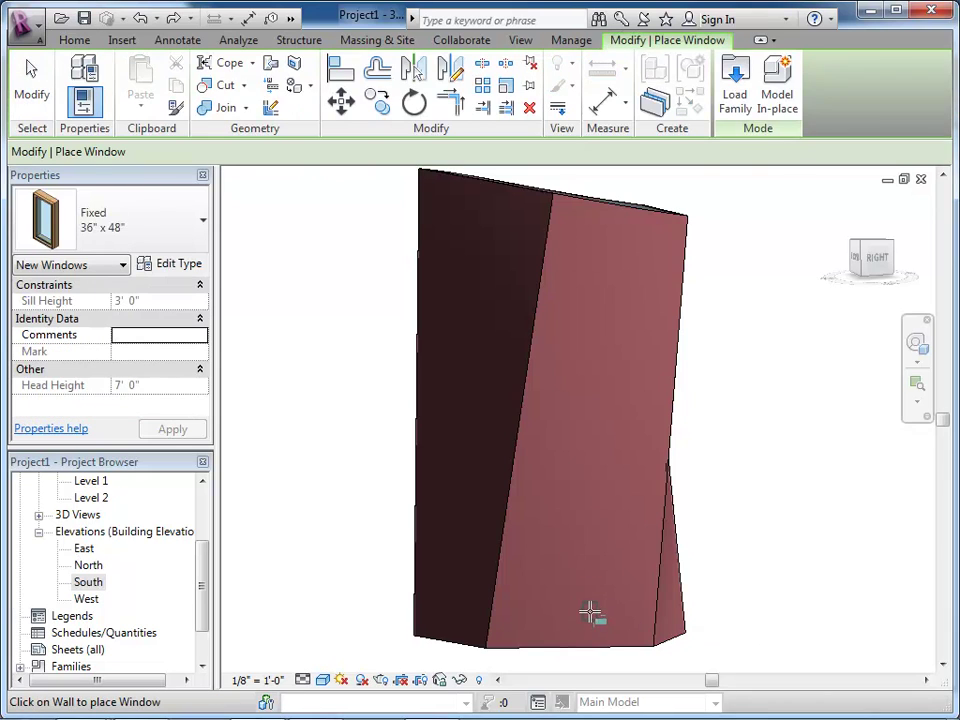
pyautogui.scroll(5, 585, 625)
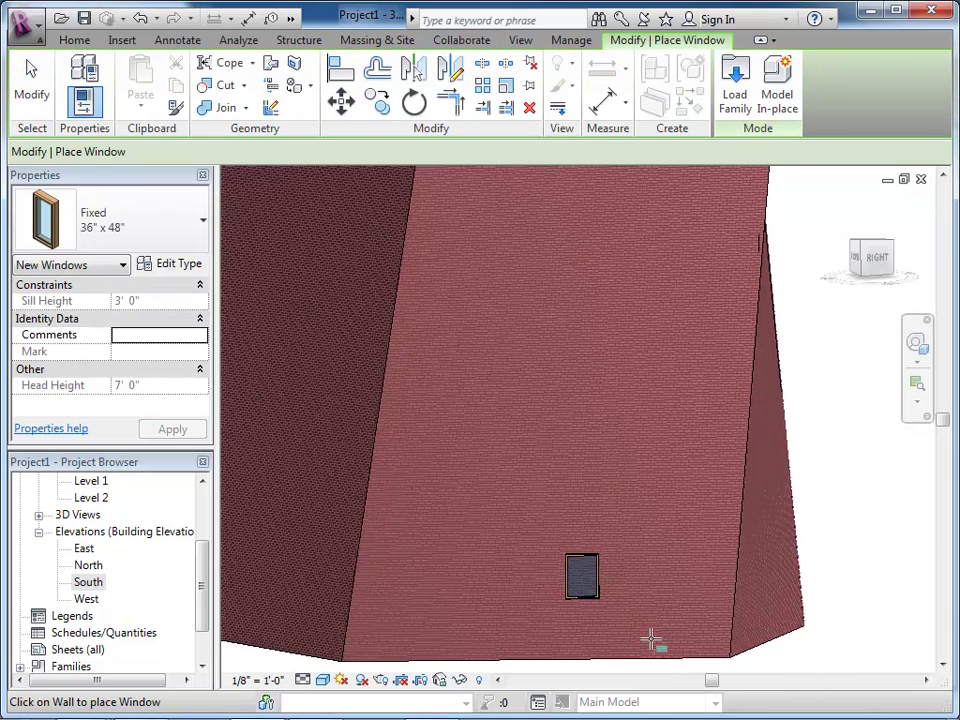
pyautogui.scroll(5, 632, 600)
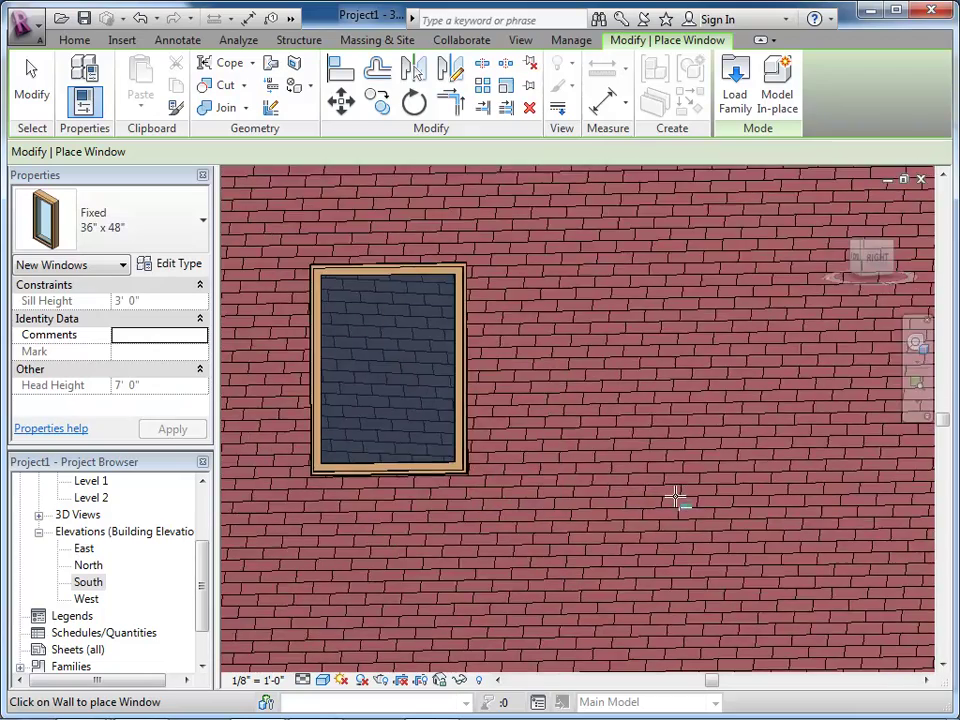
pyautogui.scroll(-5, 676, 497)
pyautogui.keyDown('shift'); pyautogui.moveTo(675, 499); pyautogui.dragTo(581, 340, button='middle'); pyautogui.keyUp('shift')
pyautogui.scroll(-3, 535, 522)
pyautogui.click(545, 259)
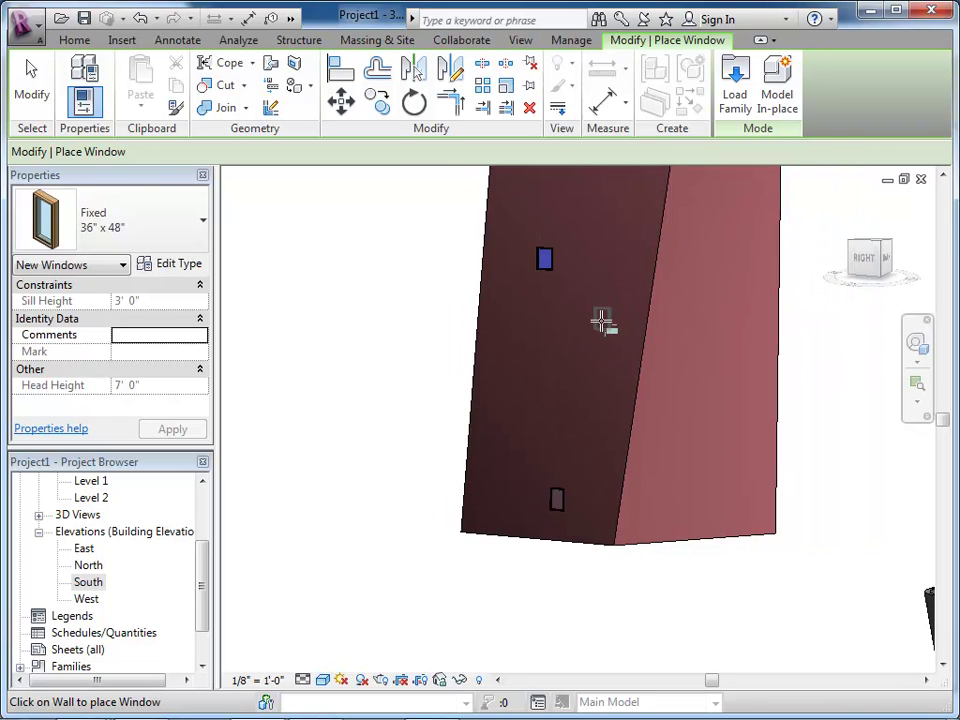
pyautogui.click(601, 322)
pyautogui.click(710, 495)
pyautogui.scroll(2, 634, 527)
pyautogui.press('Escape')
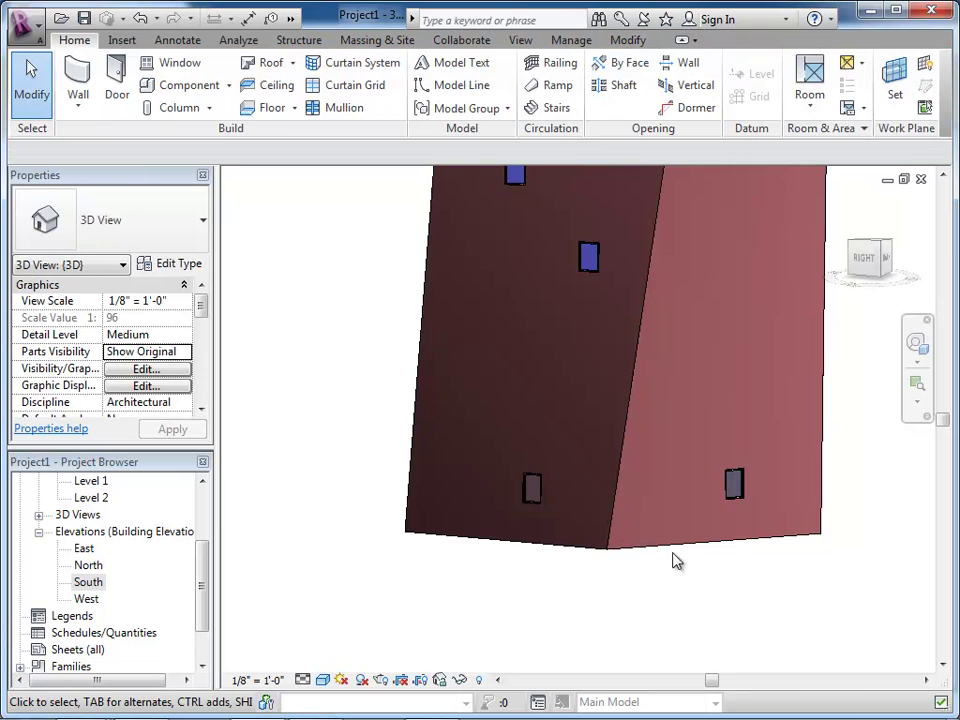
pyautogui.scroll(2, 533, 515)
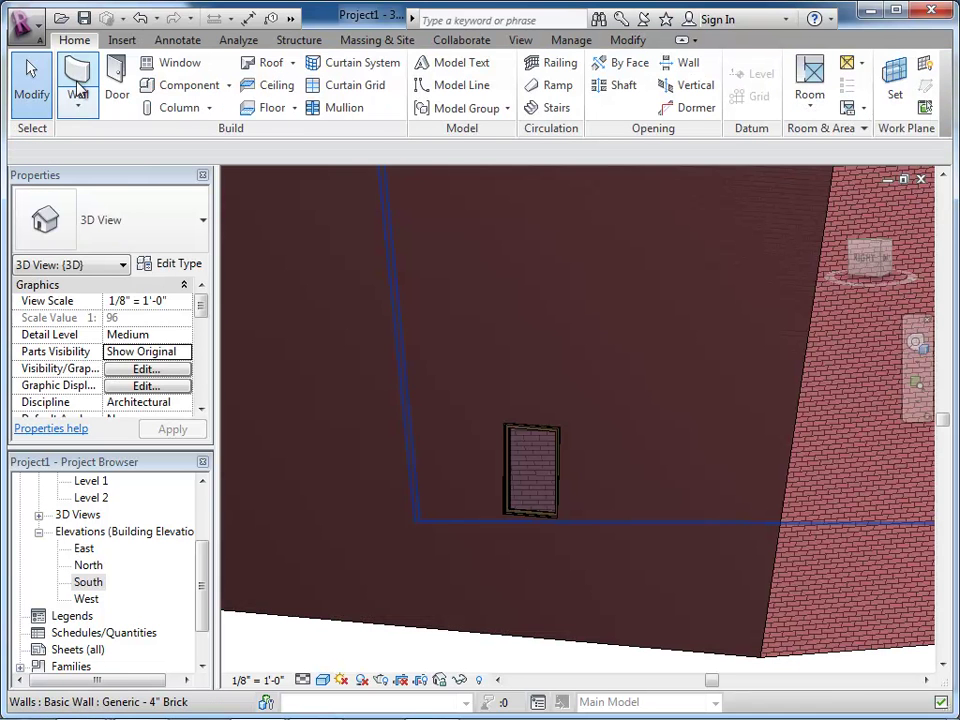
# Step: Place a second single-flush door beside a window, then orbit to view that corner
pyautogui.click(117, 80)
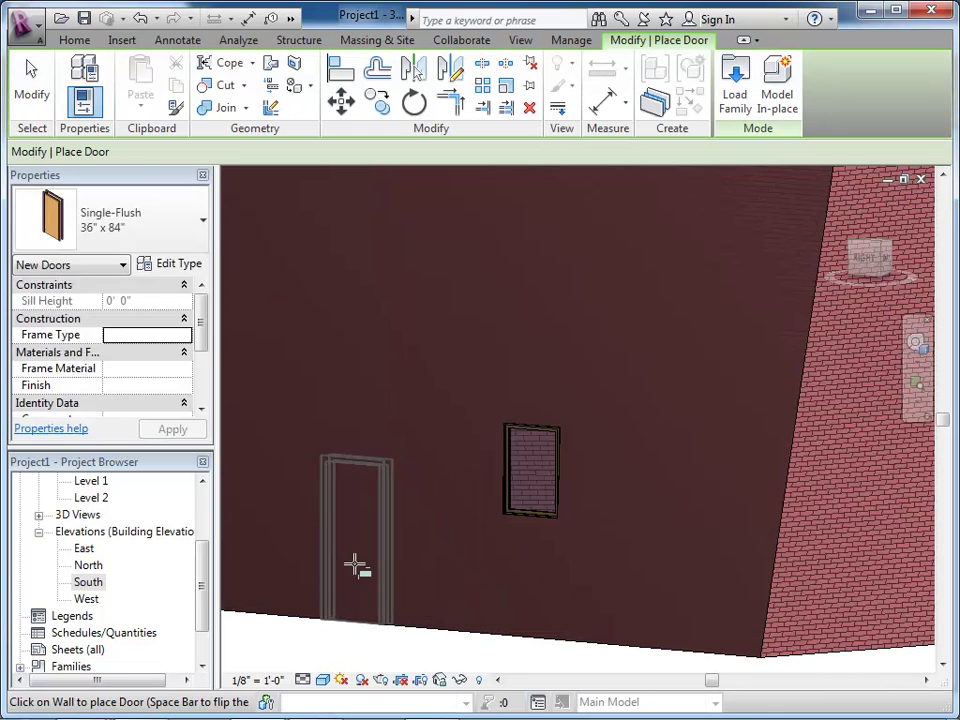
pyautogui.click(353, 563)
pyautogui.scroll(-2, 600, 500)
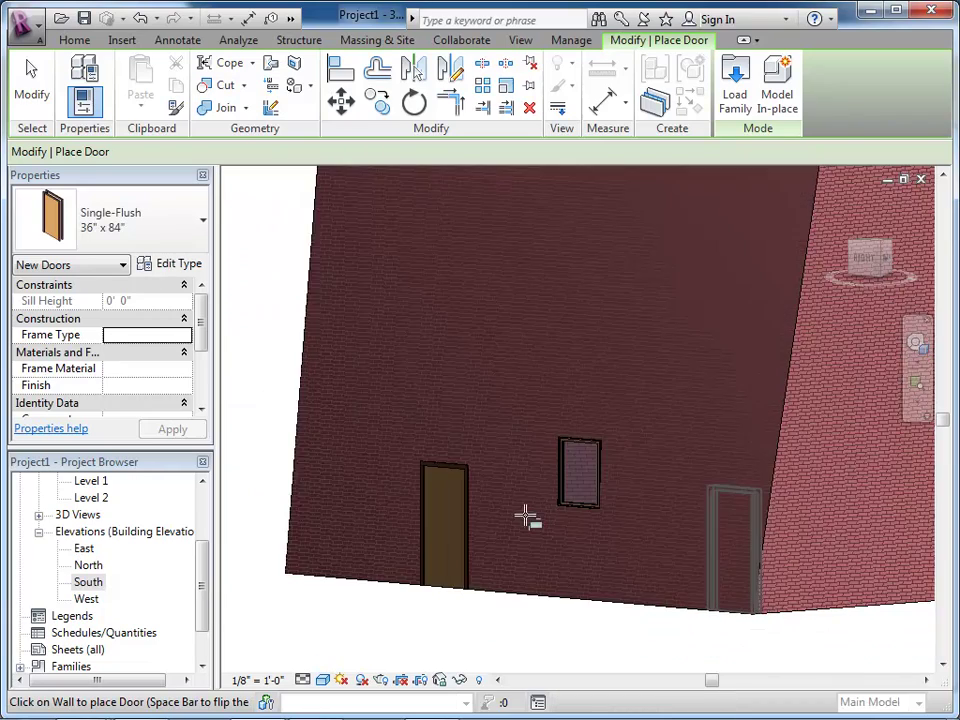
pyautogui.keyDown('shift'); pyautogui.moveTo(656, 545); pyautogui.dragTo(797, 553, button='middle'); pyautogui.keyUp('shift')
pyautogui.keyDown('shift'); pyautogui.moveTo(613, 540); pyautogui.dragTo(574, 508, button='middle'); pyautogui.keyUp('shift')
pyautogui.scroll(5, 407, 504)
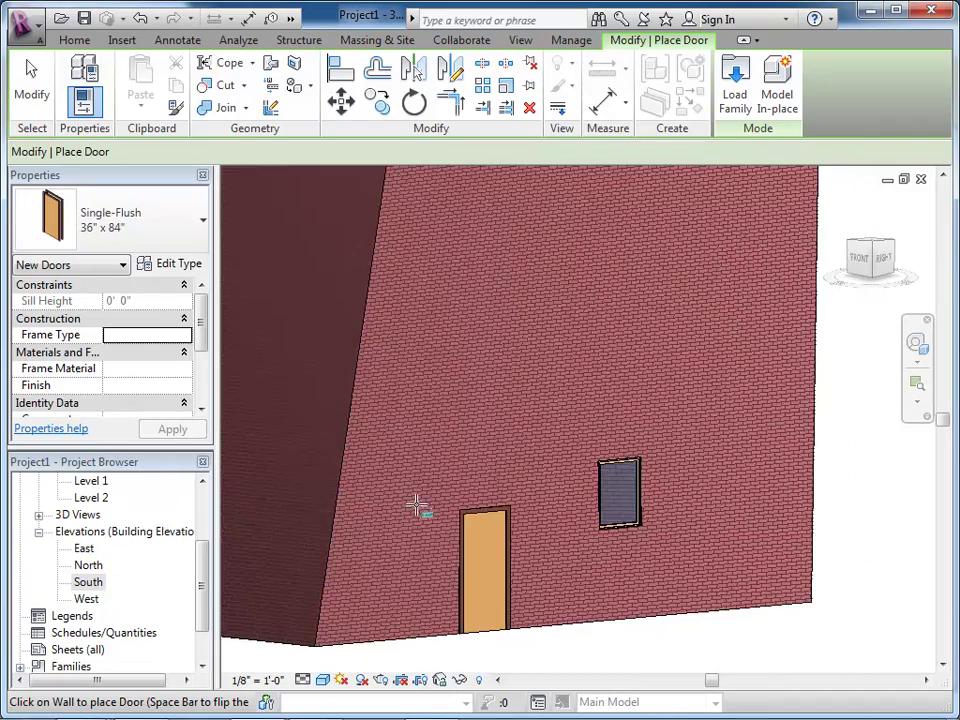
pyautogui.keyDown('shift'); pyautogui.moveTo(407, 504); pyautogui.dragTo(486, 497, button='middle'); pyautogui.keyUp('shift')
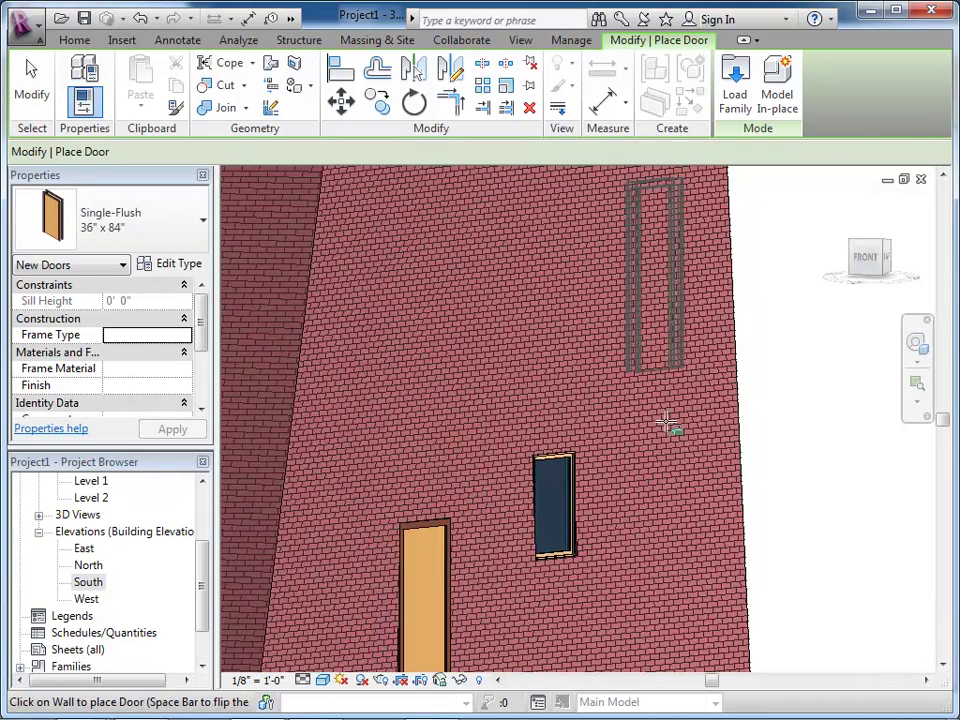
pyautogui.scroll(-2, 666, 424)
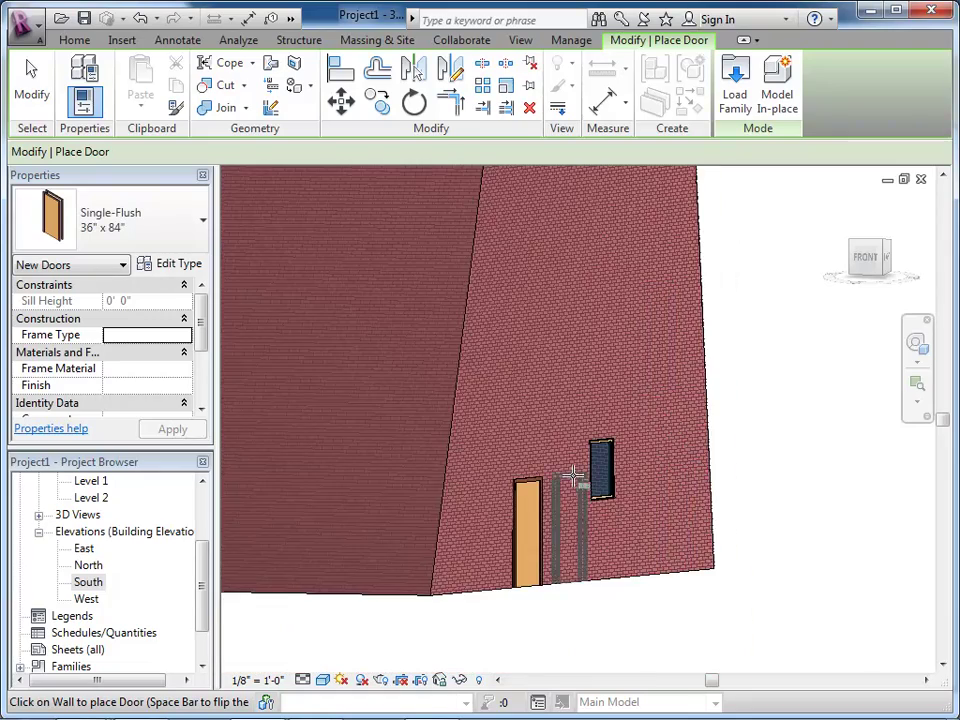
pyautogui.scroll(5, 488, 510)
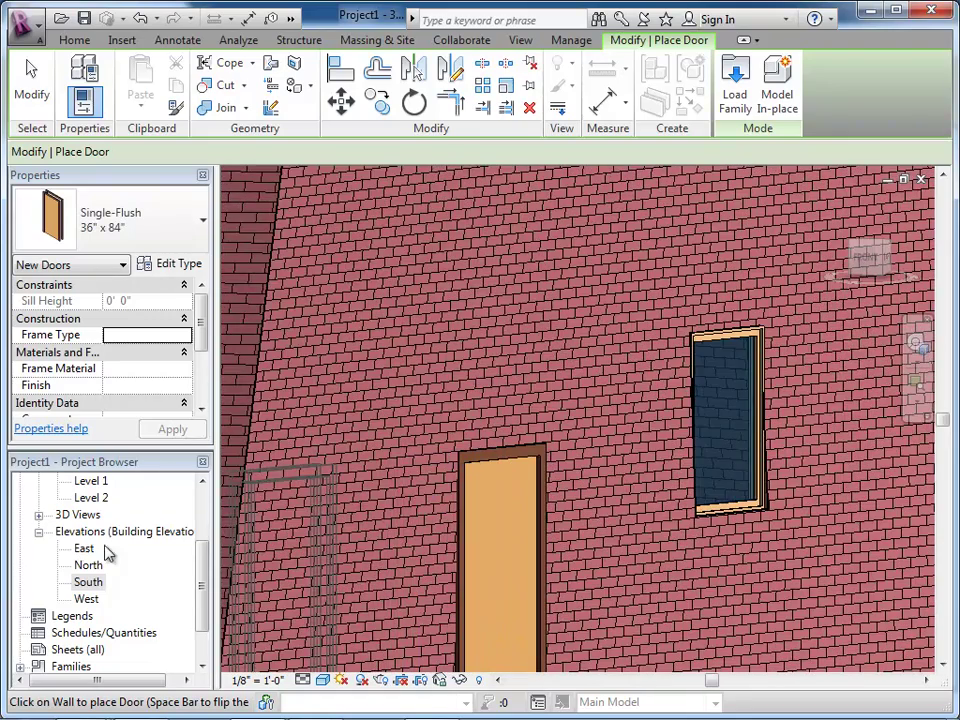
pyautogui.moveTo(203, 580); pyautogui.dragTo(208, 506)
# Step: Open the Level 1 floor plan and zoom to frame the tower
pyautogui.doubleClick(92, 514)
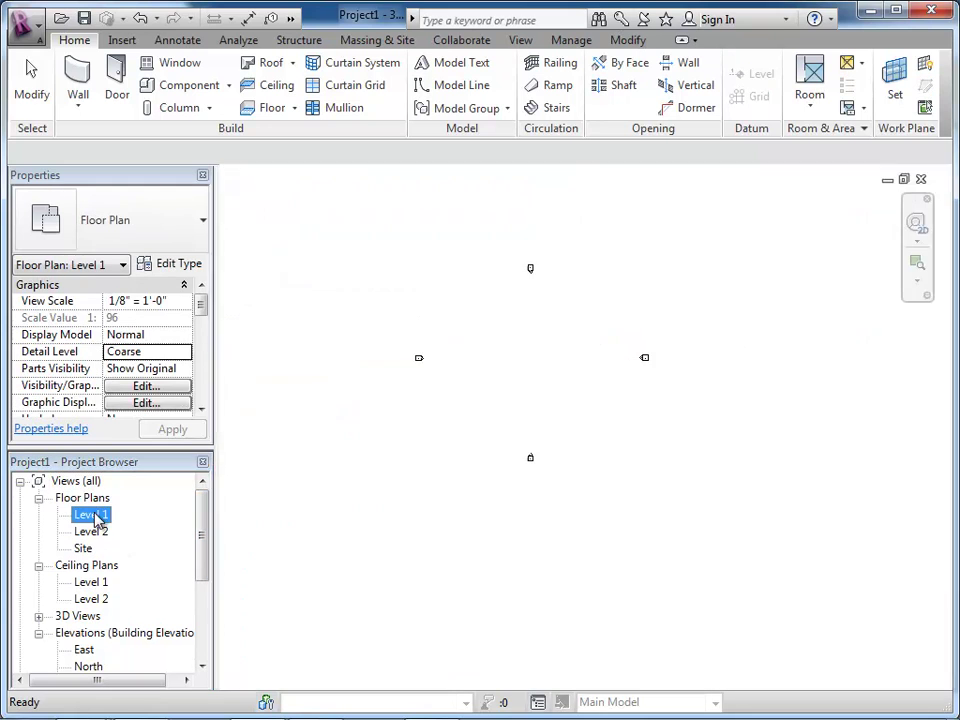
pyautogui.scroll(-2, 540, 440)
pyautogui.scroll(6, 527, 510)
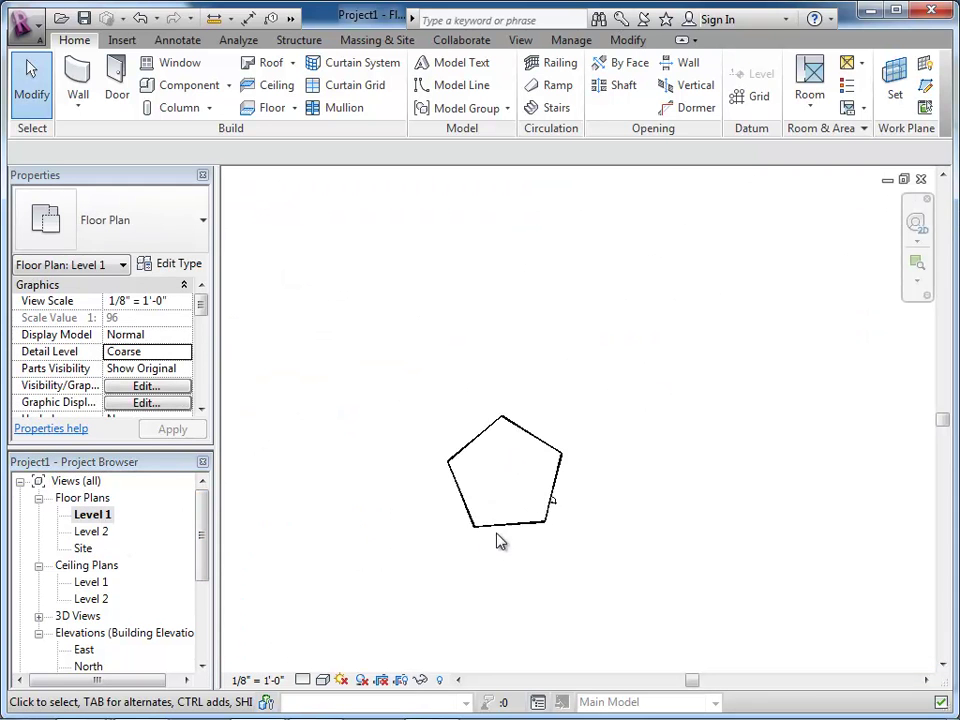
pyautogui.scroll(4, 563, 505)
pyautogui.scroll(-3, 716, 425)
pyautogui.scroll(2, 710, 428)
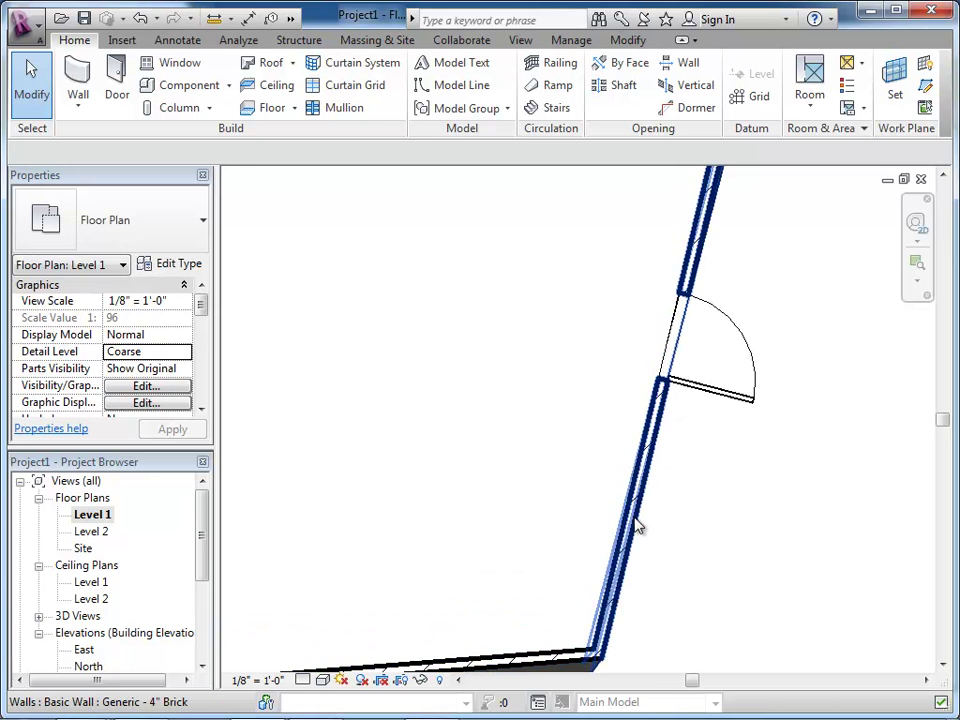
pyautogui.scroll(5, 636, 555)
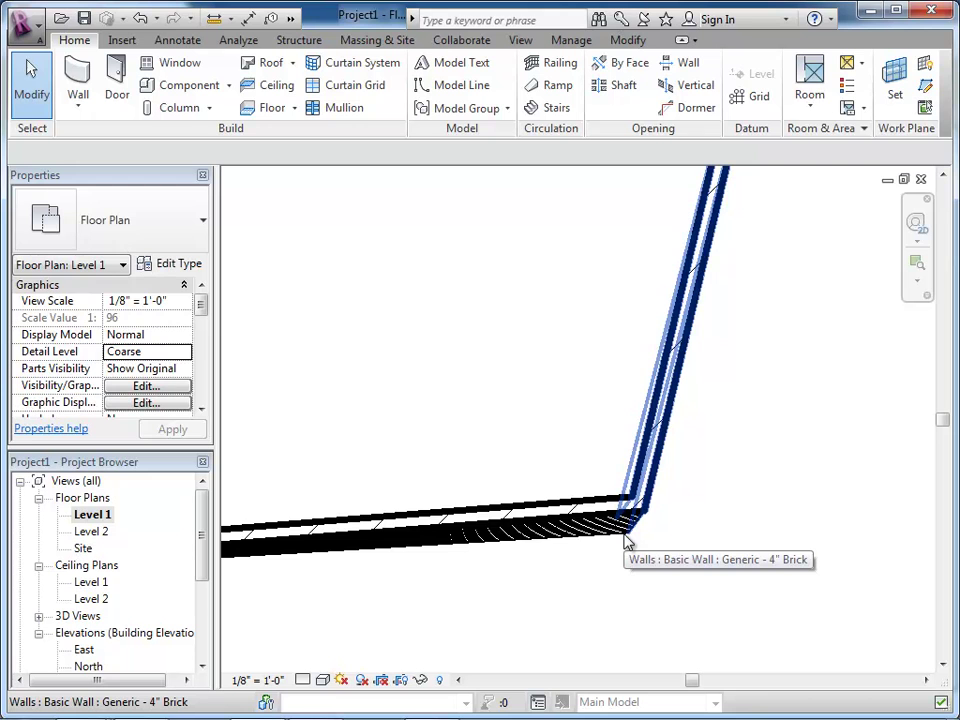
pyautogui.scroll(-7, 625, 545)
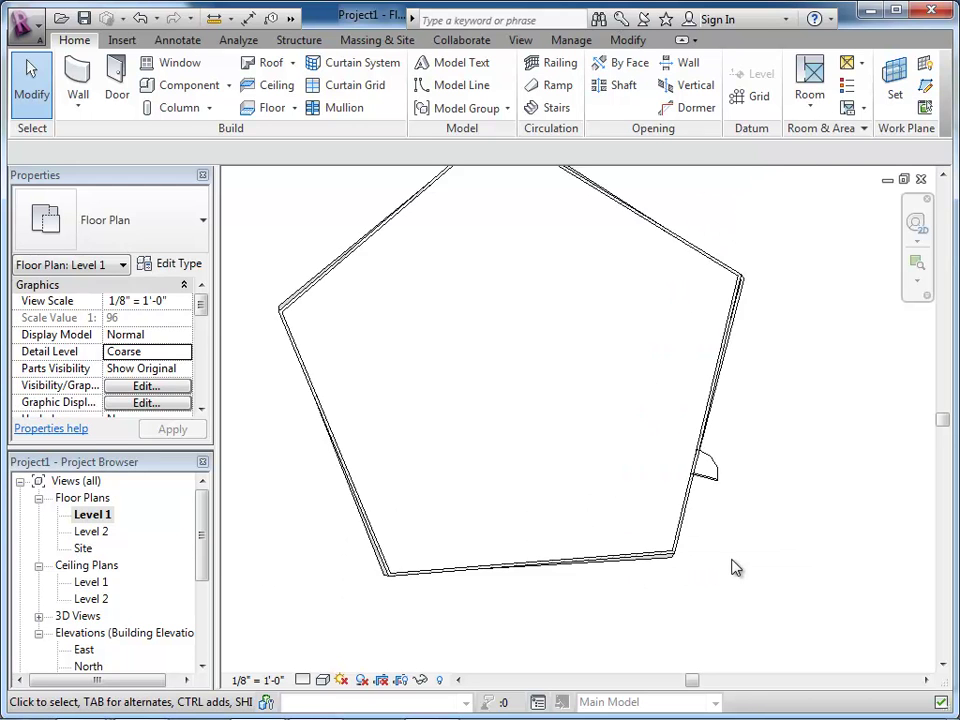
pyautogui.scroll(1, 425, 340)
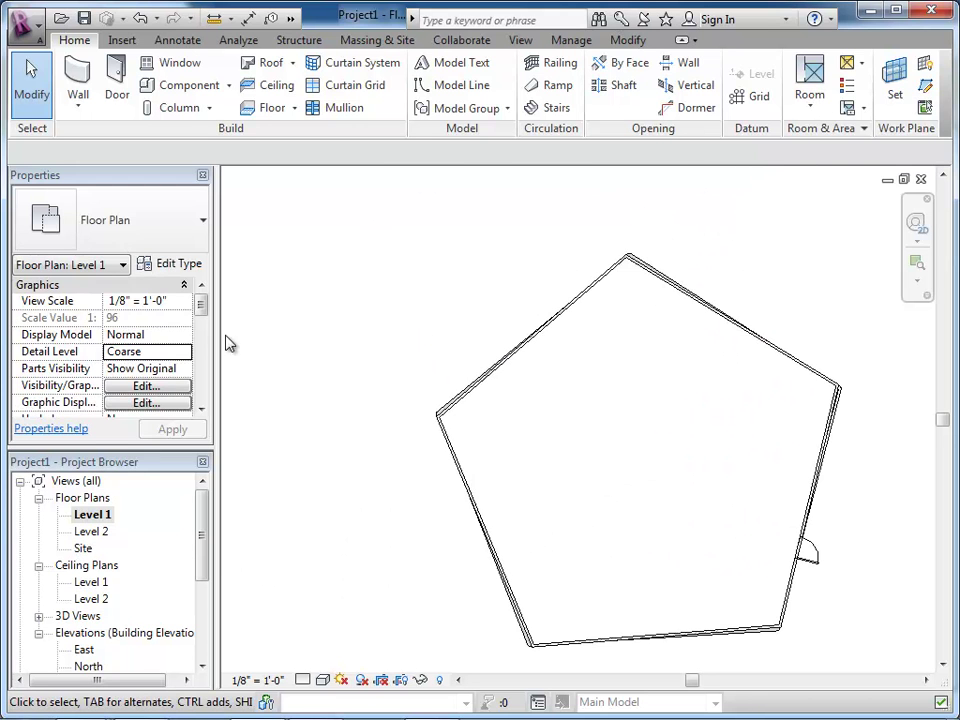
# Step: Switch to the Level 2 floor plan and frame the pentagonal outline
pyautogui.doubleClick(93, 531)
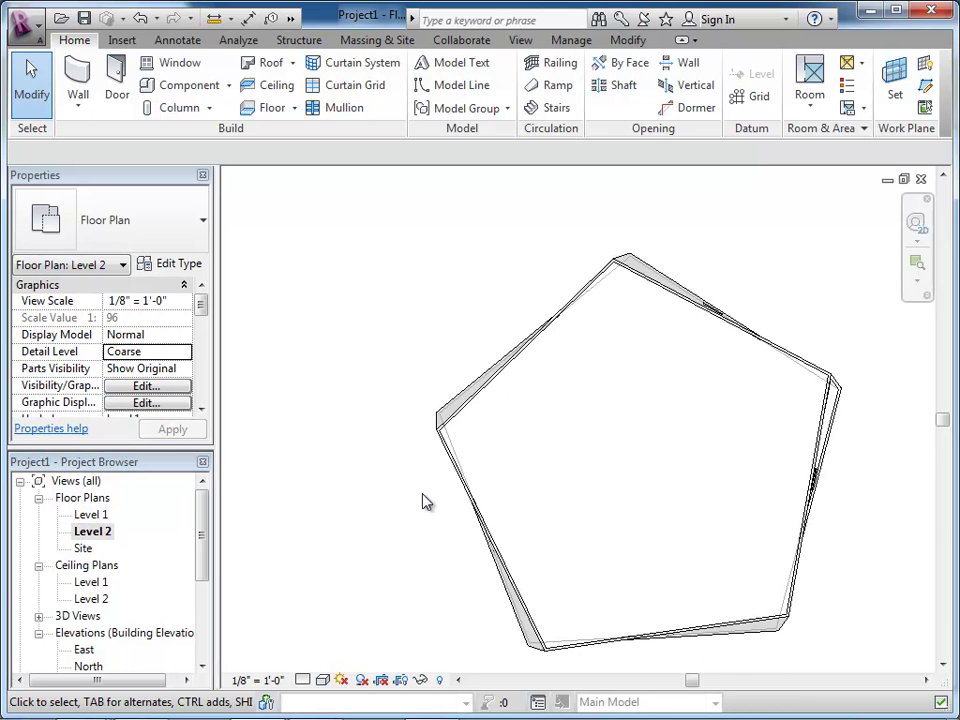
pyautogui.scroll(1, 537, 480)
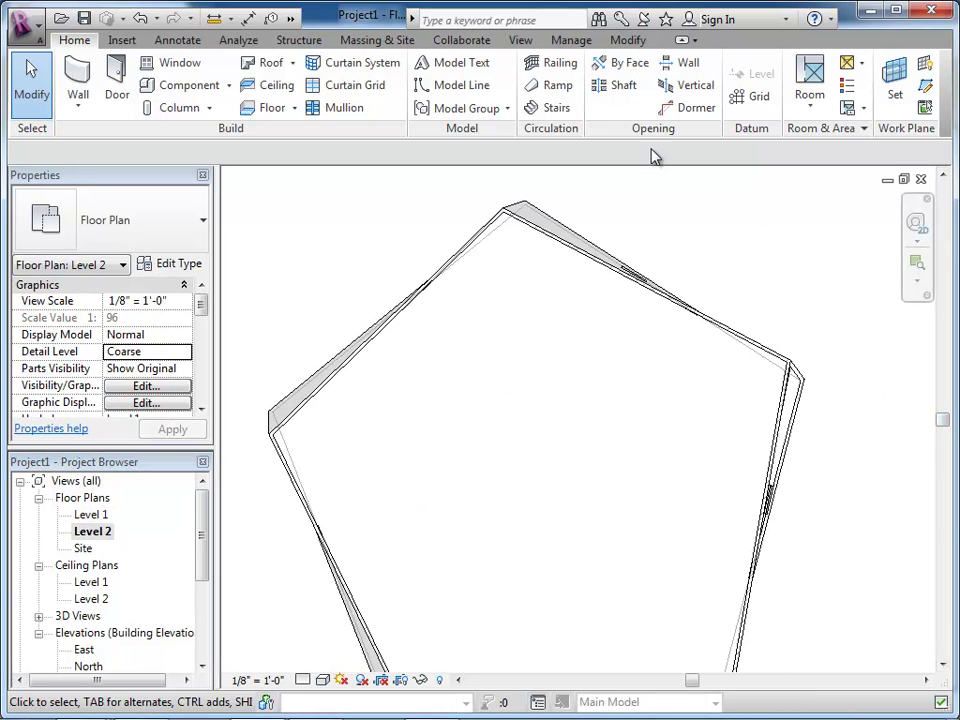
pyautogui.scroll(-1, 645, 170)
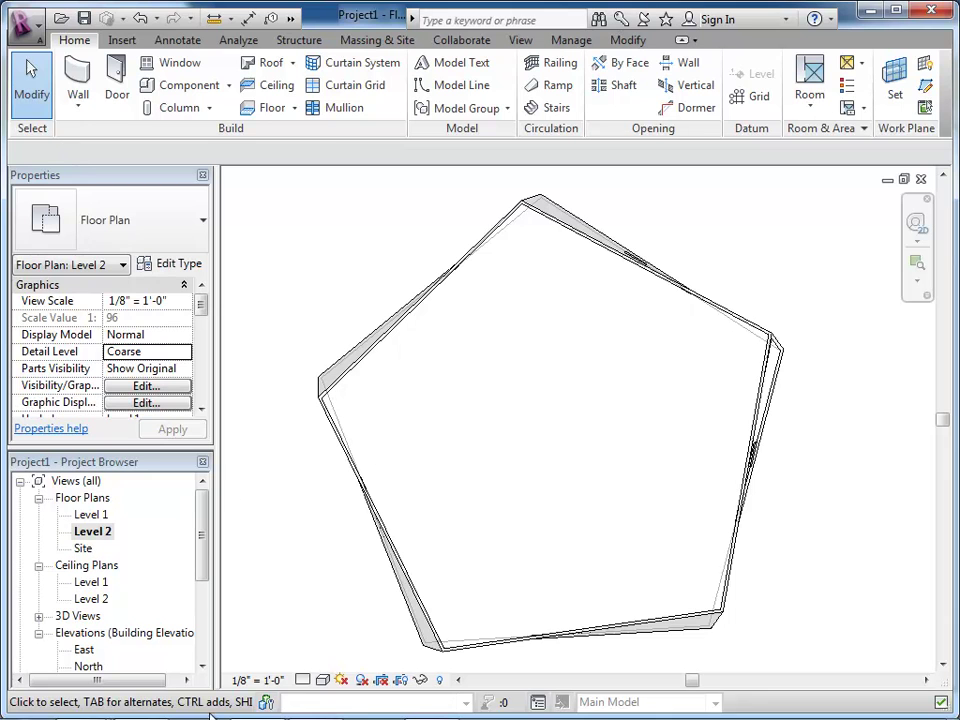
pyautogui.moveTo(198, 702)
pyautogui.scroll(-2, 491, 280)
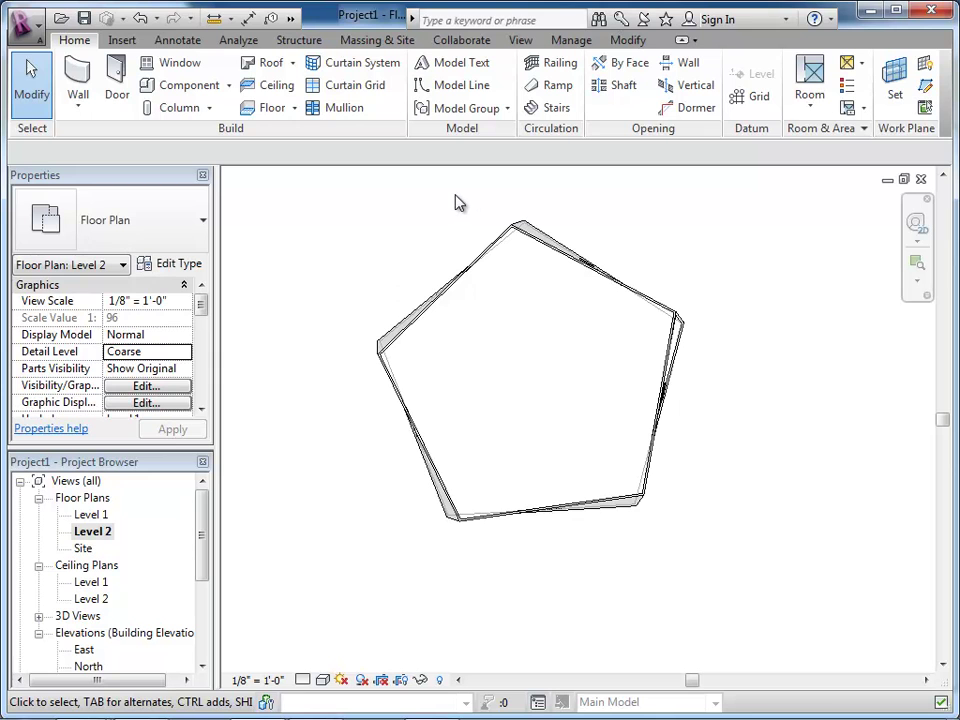
# Step: Duplicate the Level 2 floor plan into Copy of Level 2 and select the new view
pyautogui.moveTo(953, 712)
pyautogui.rightClick(97, 534)
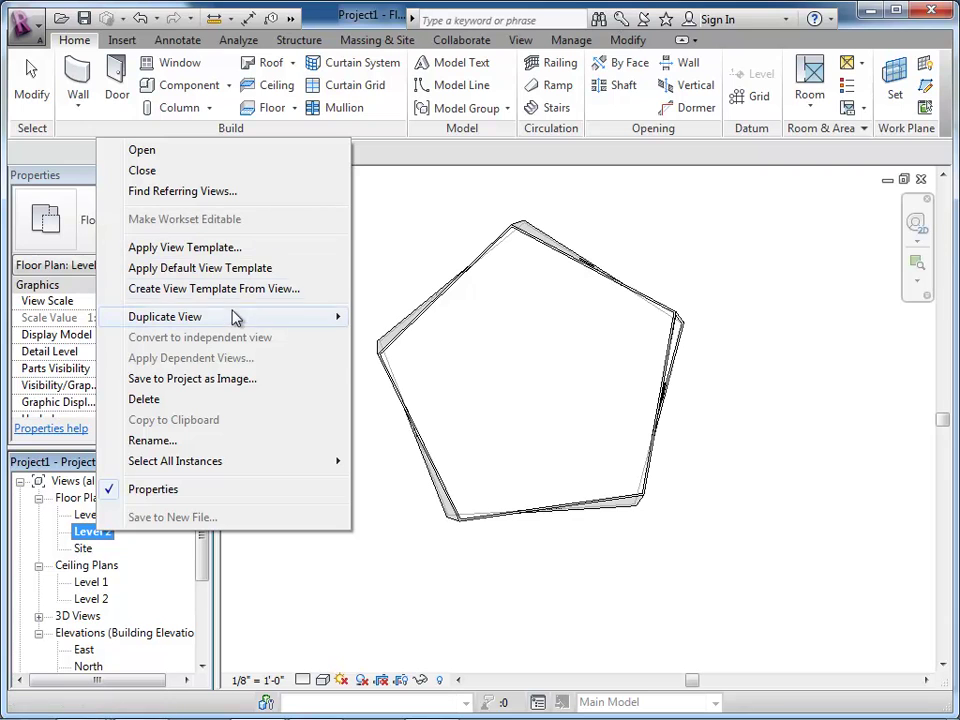
pyautogui.moveTo(232, 320)
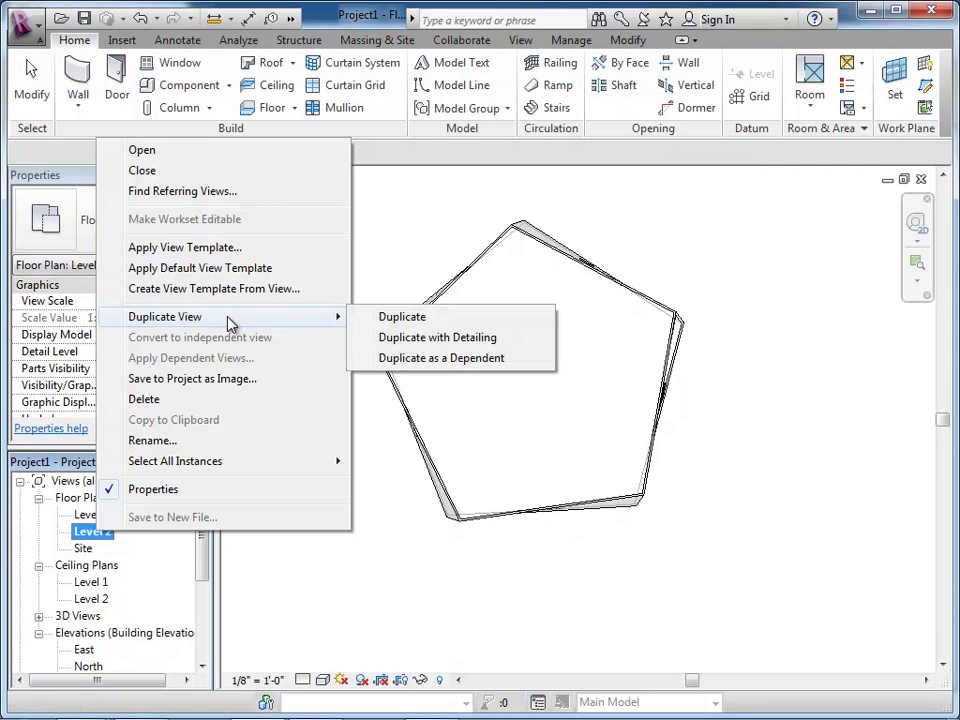
pyautogui.click(400, 320)
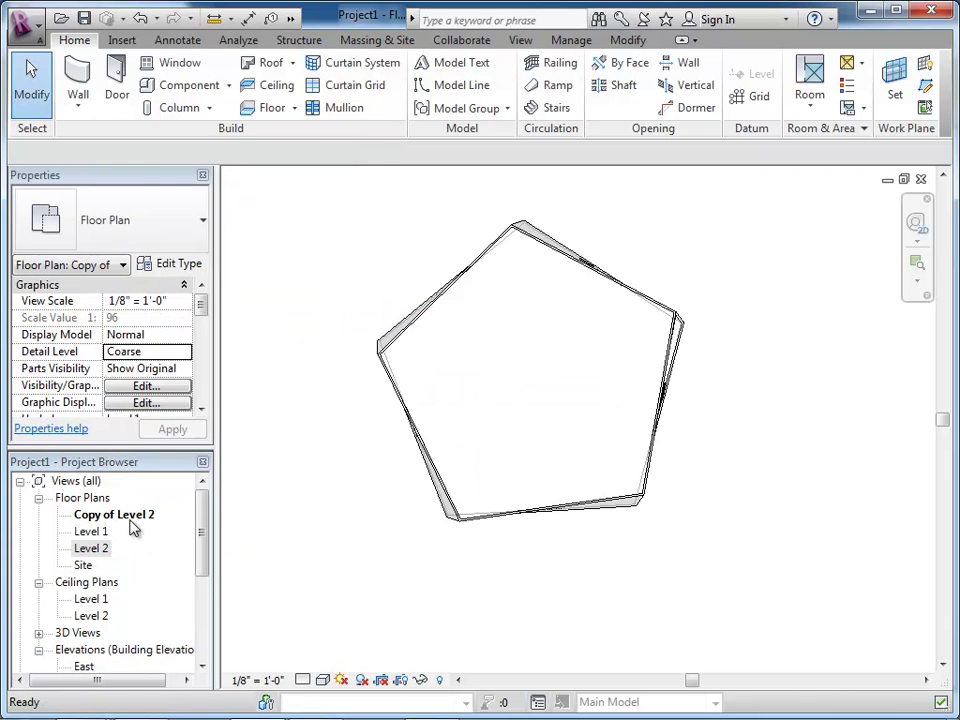
pyautogui.click(127, 517)
pyautogui.rightClick(125, 515)
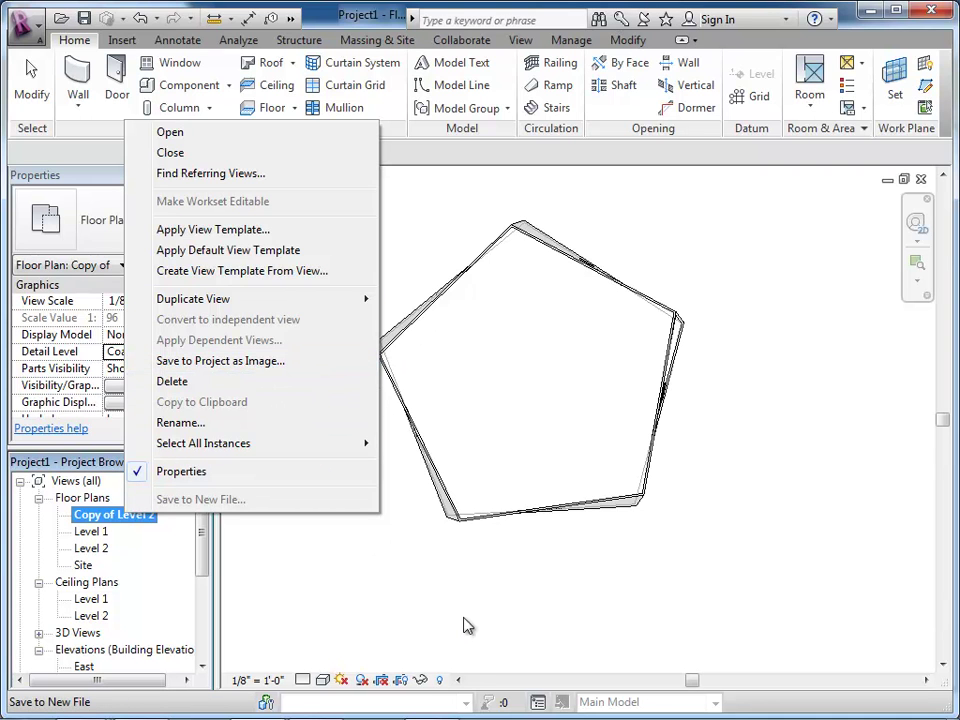
pyautogui.click(369, 551)
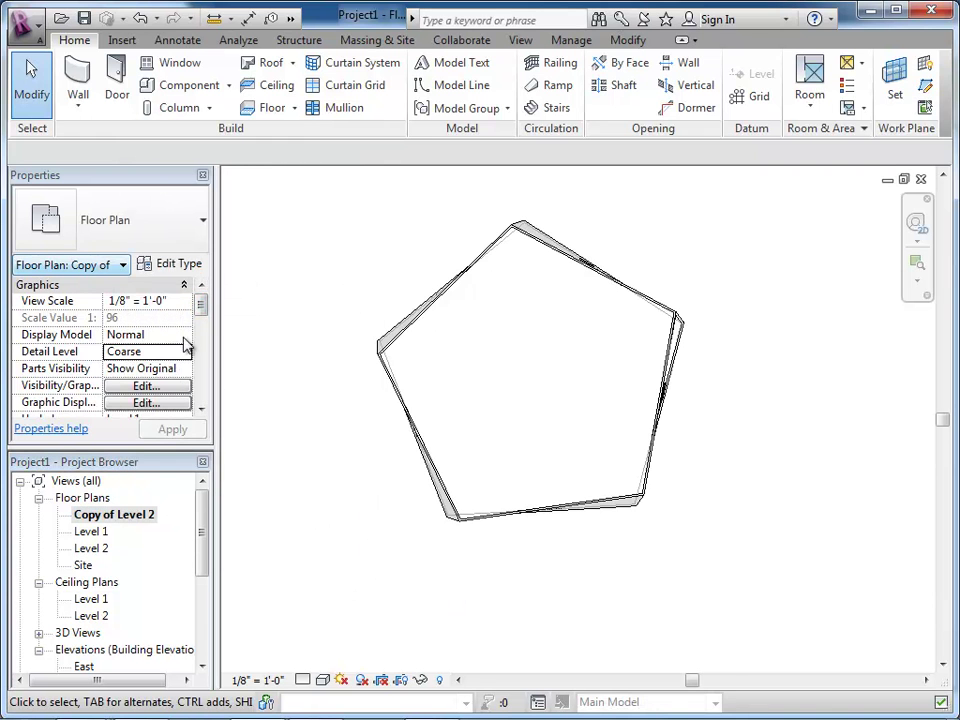
# Step: Remove the Copy of Level 2 view so the original Level 2 plan shows again
pyautogui.moveTo(204, 306); pyautogui.dragTo(203, 369)
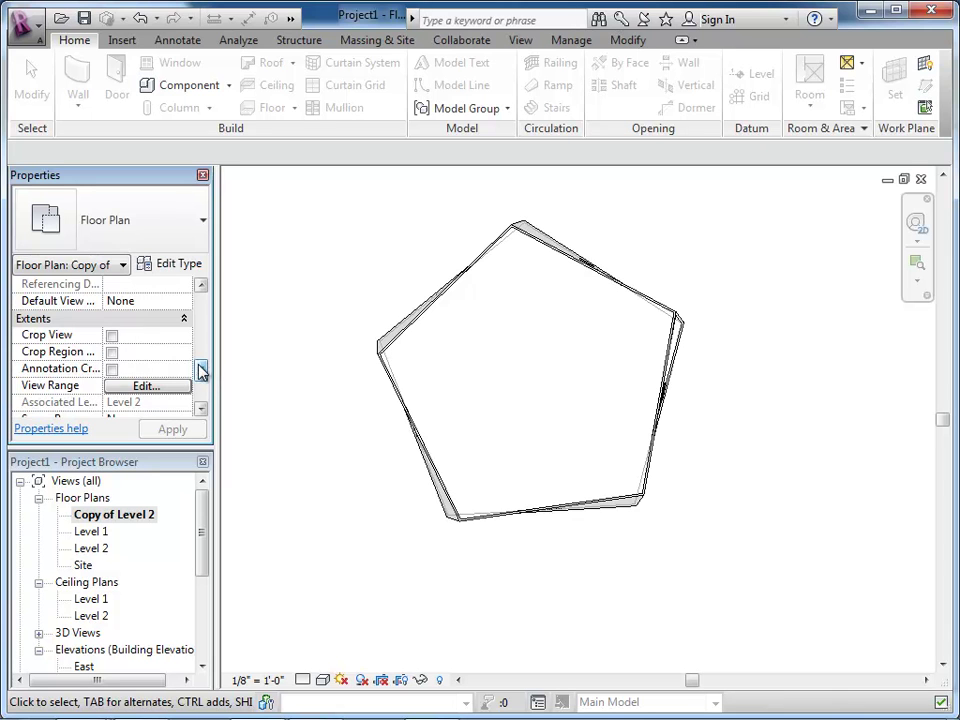
pyautogui.doubleClick(152, 553)
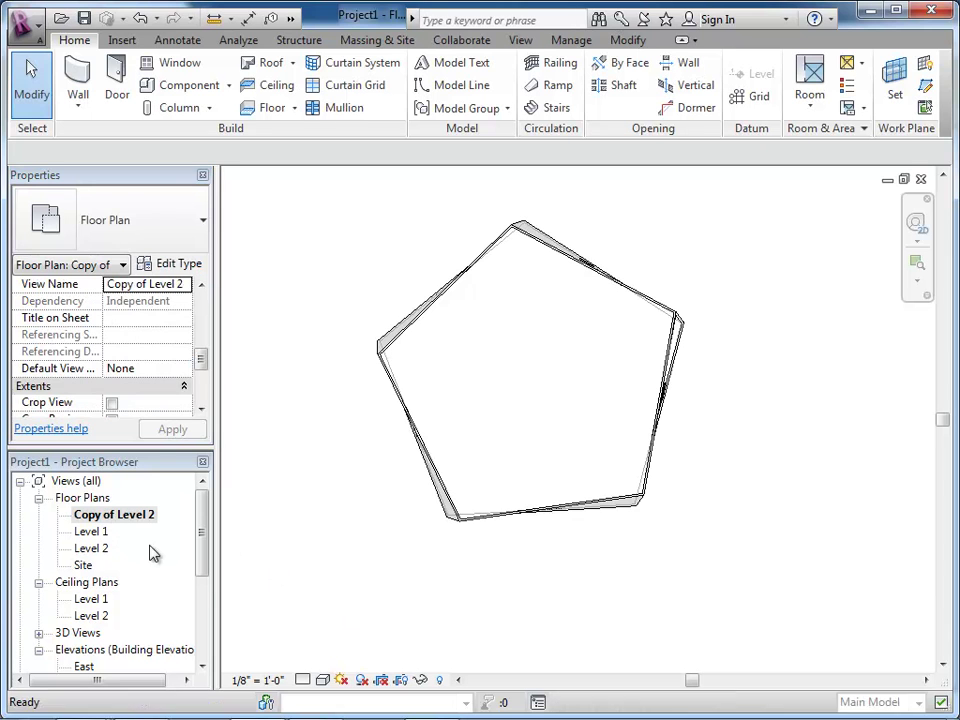
pyautogui.click(82, 500)
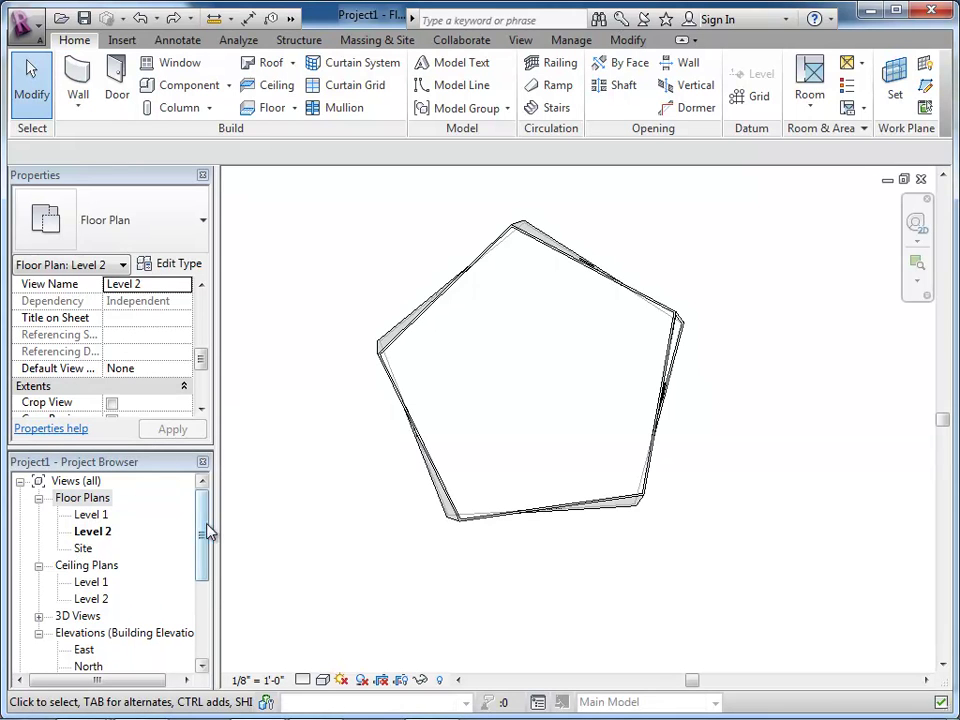
# Step: Open the North elevation and zoom in on the level heads
pyautogui.moveTo(207, 533); pyautogui.dragTo(212, 568)
pyautogui.doubleClick(89, 566)
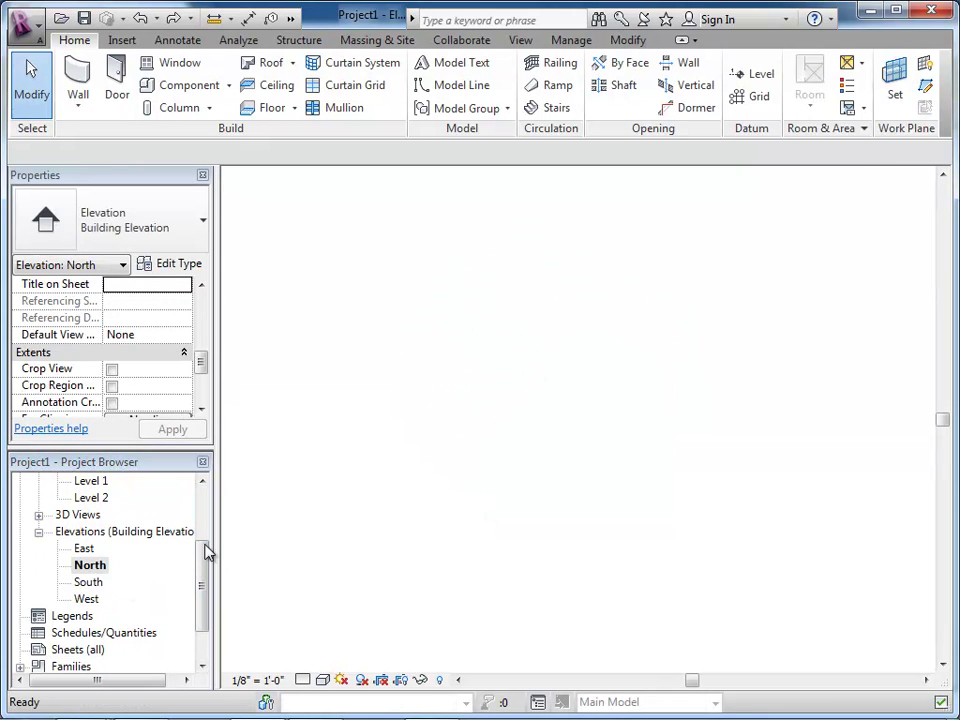
pyautogui.scroll(5, 655, 405)
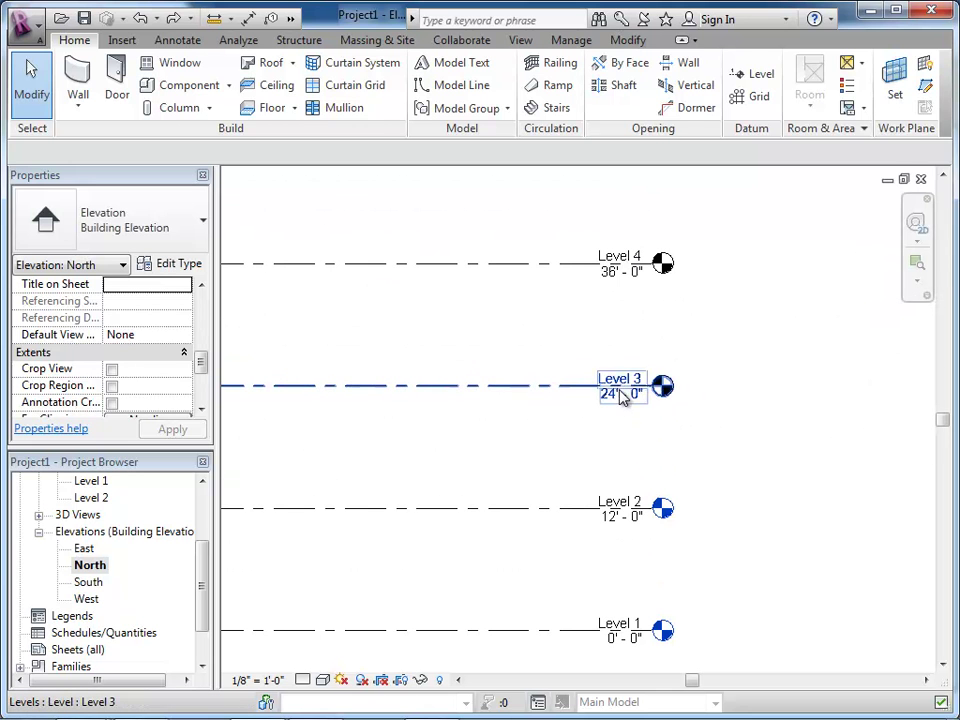
# Step: Select the Level 3 level line to inspect it, then deselect it
pyautogui.click(622, 390)
pyautogui.click(620, 380)
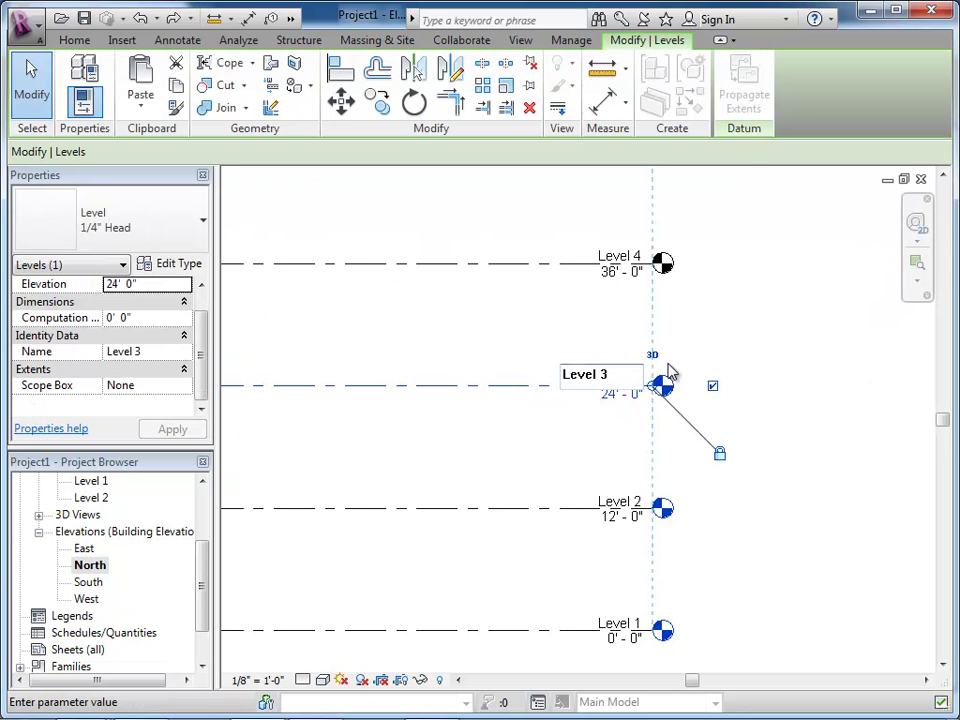
pyautogui.rightClick(626, 386)
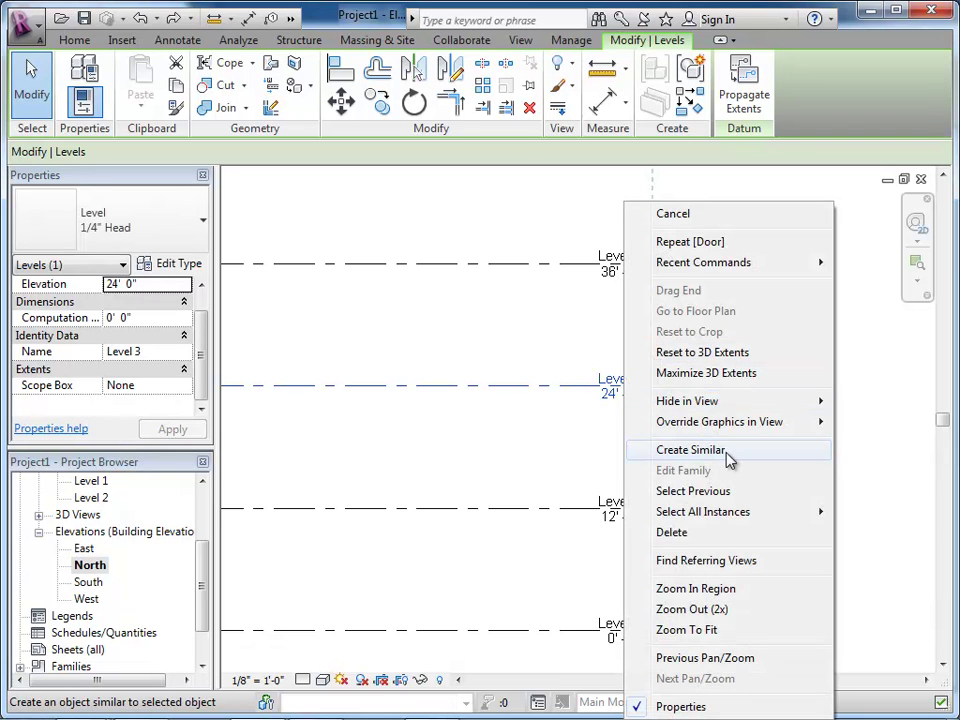
pyautogui.click(862, 472)
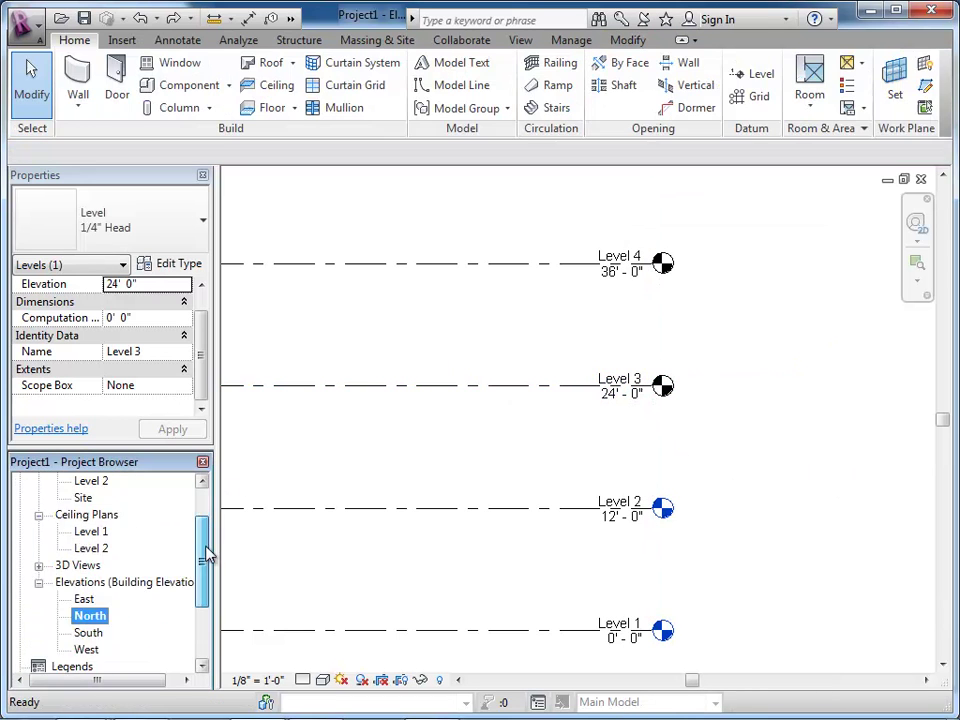
pyautogui.click(204, 528)
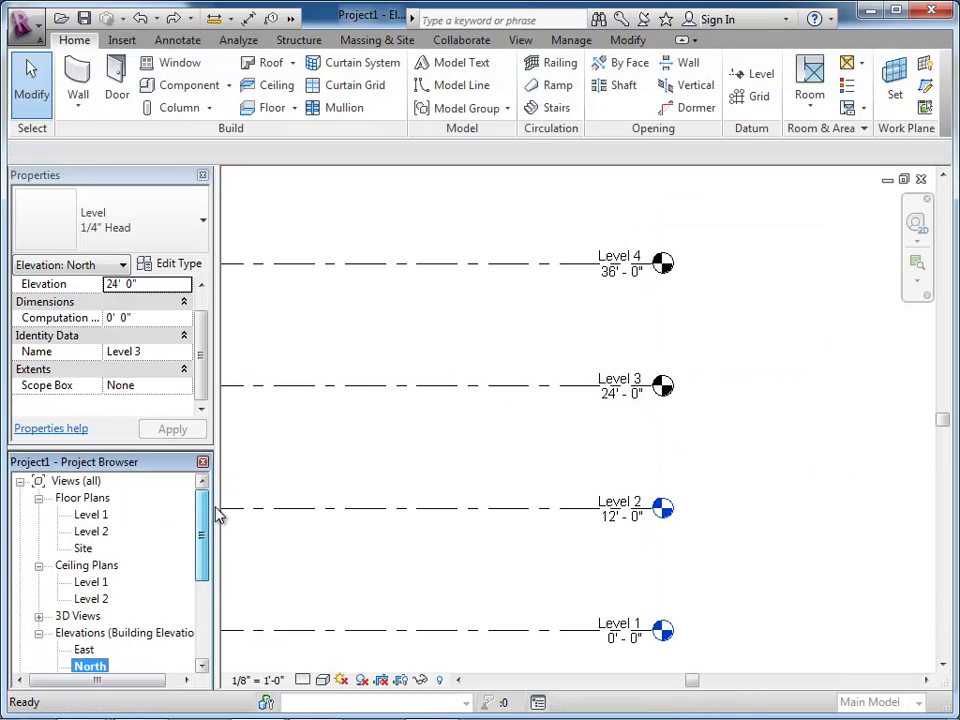
# Step: Use Create View Template From View on the Level 2 plan, naming the template 'Level 3'
pyautogui.click(94, 533)
pyautogui.rightClick(97, 539)
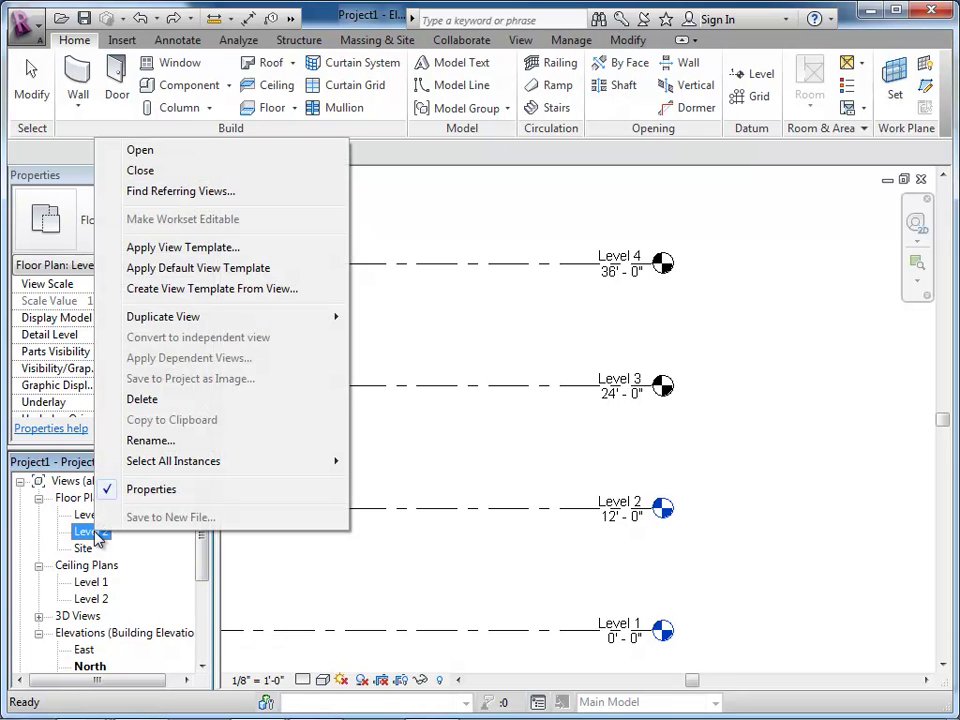
pyautogui.moveTo(239, 476)
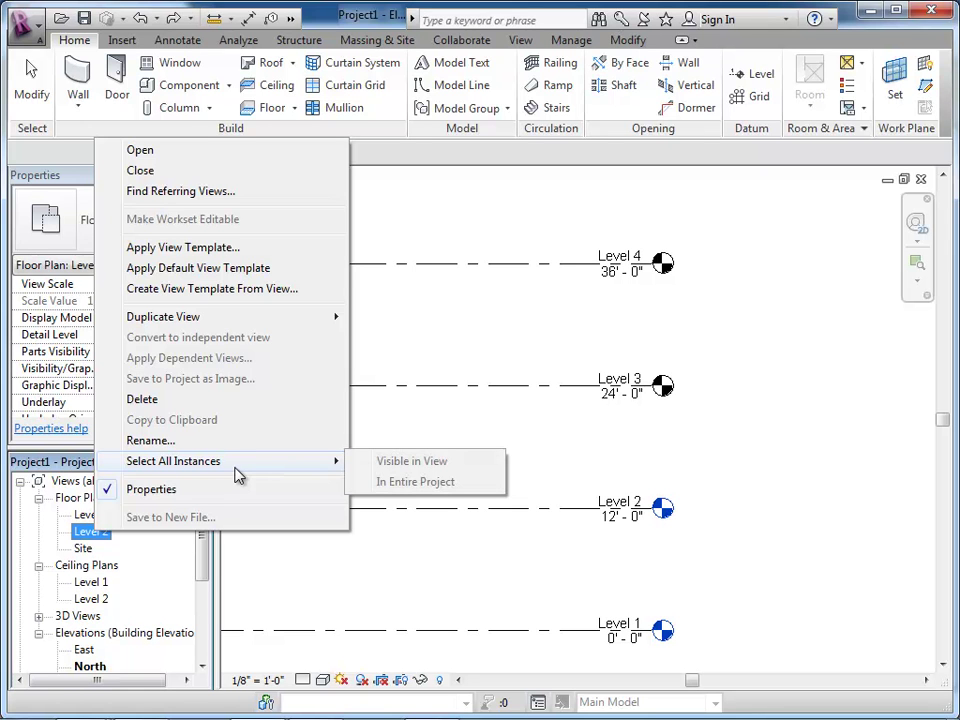
pyautogui.moveTo(305, 318)
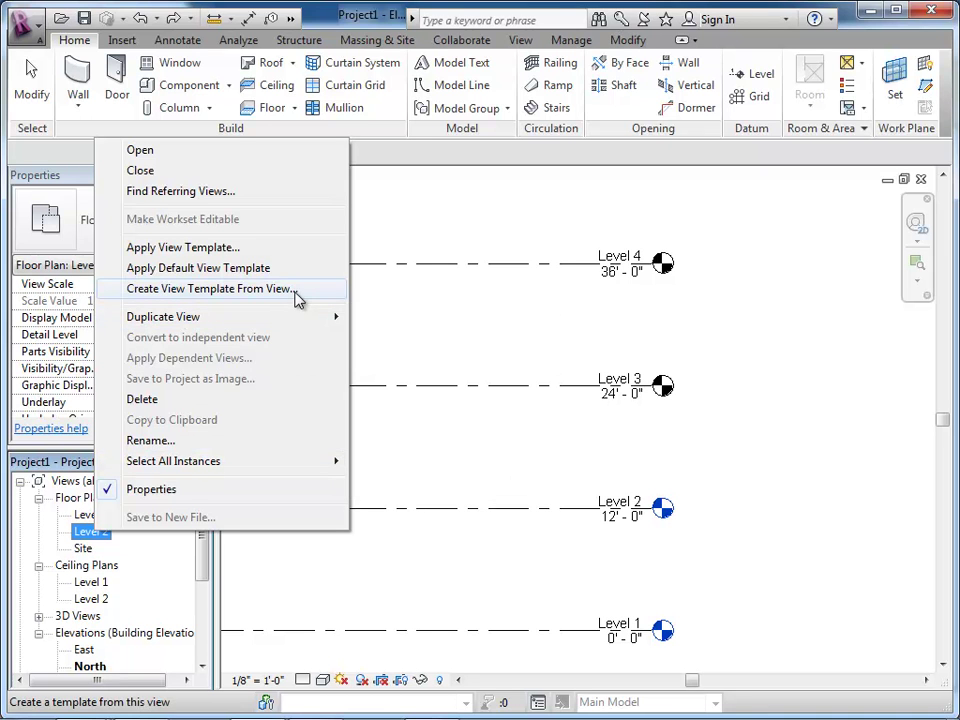
pyautogui.click(296, 293)
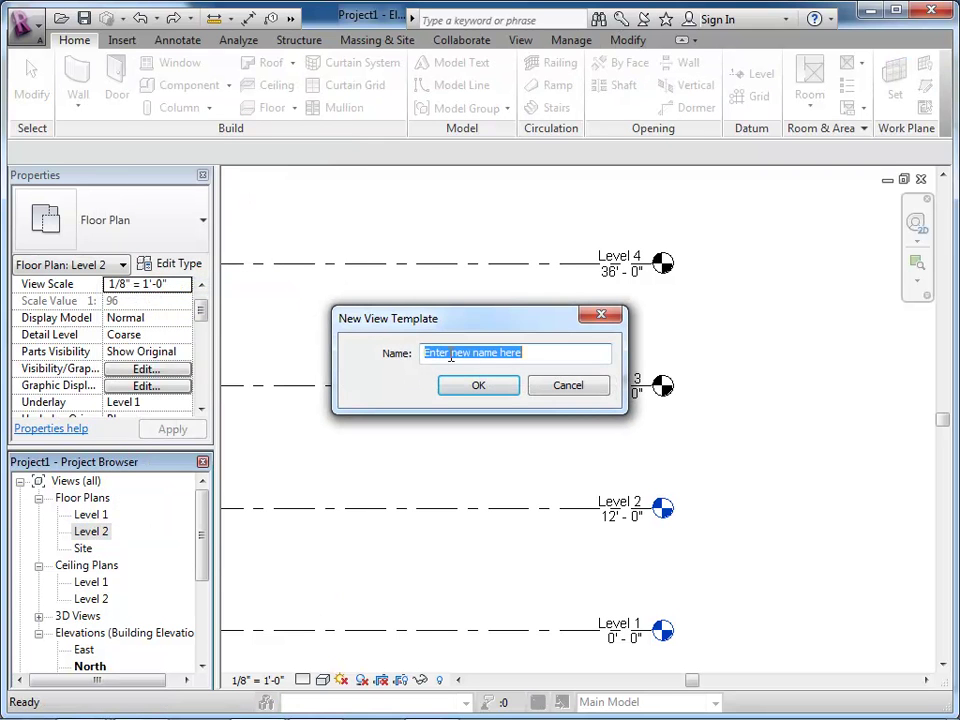
pyautogui.write('Level ')
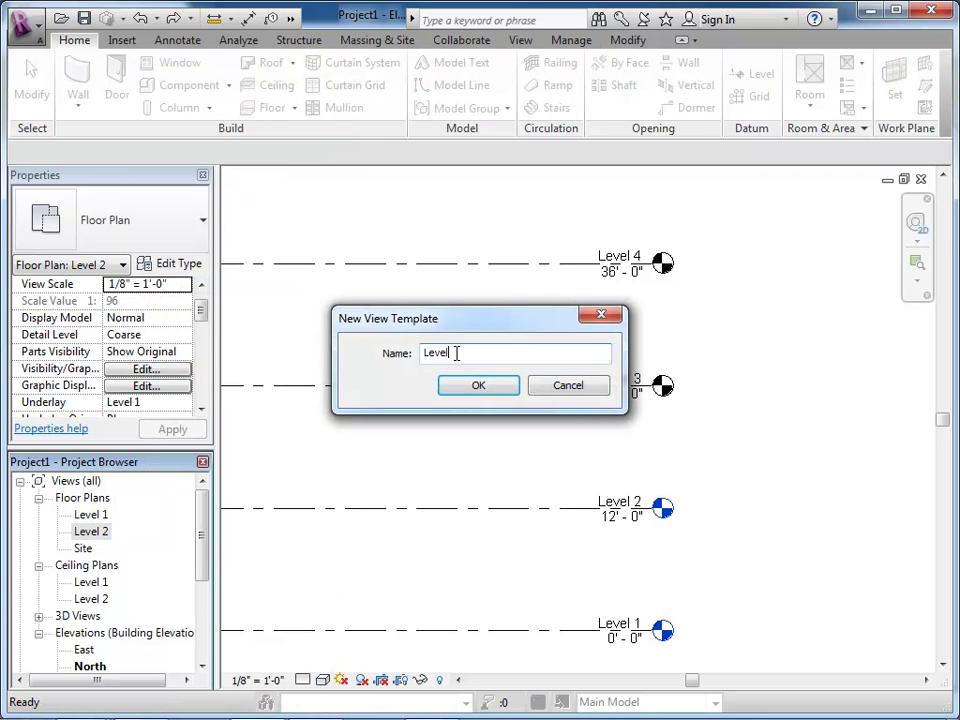
pyautogui.write('3')
pyautogui.press('Return')
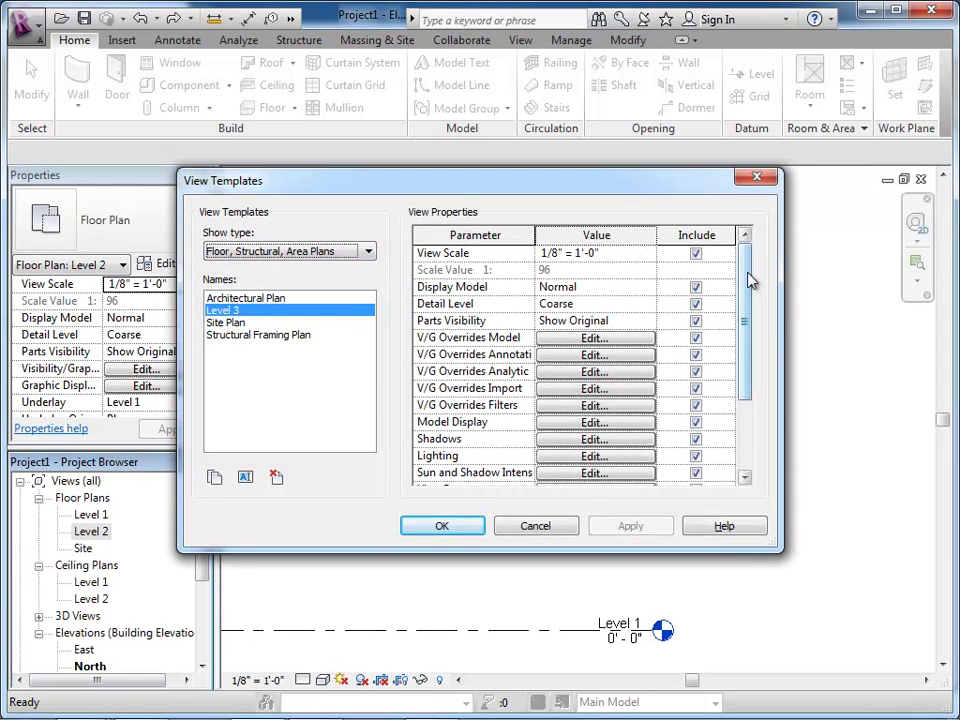
pyautogui.moveTo(746, 279)
pyautogui.mouseDown()
pyautogui.moveTo(726, 393)
pyautogui.moveTo(744, 261)
pyautogui.mouseUp()
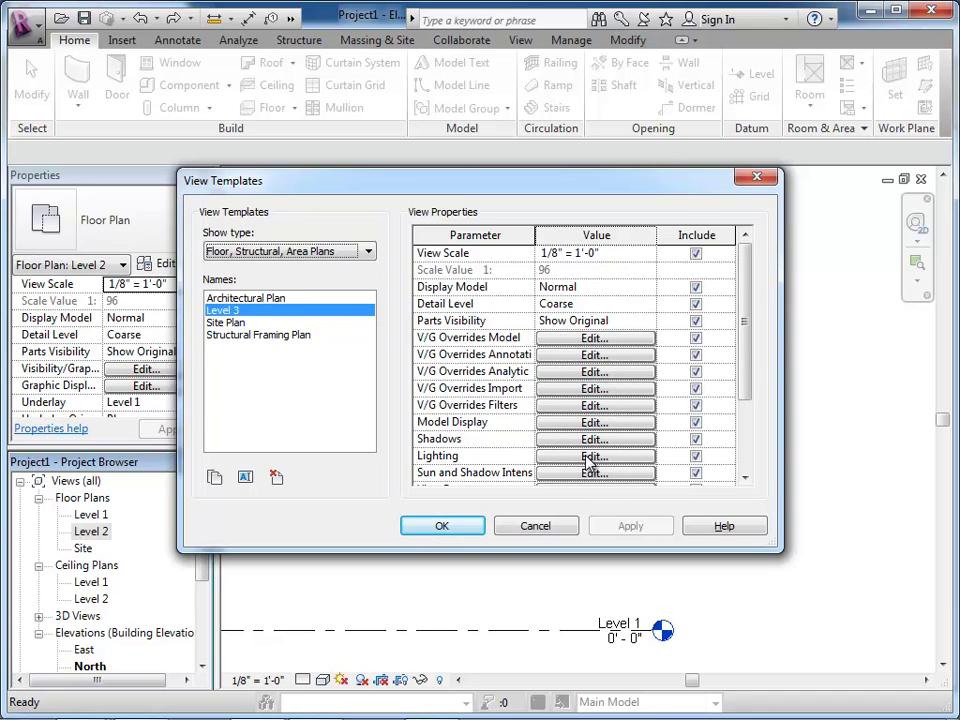
pyautogui.moveTo(741, 281); pyautogui.dragTo(744, 393)
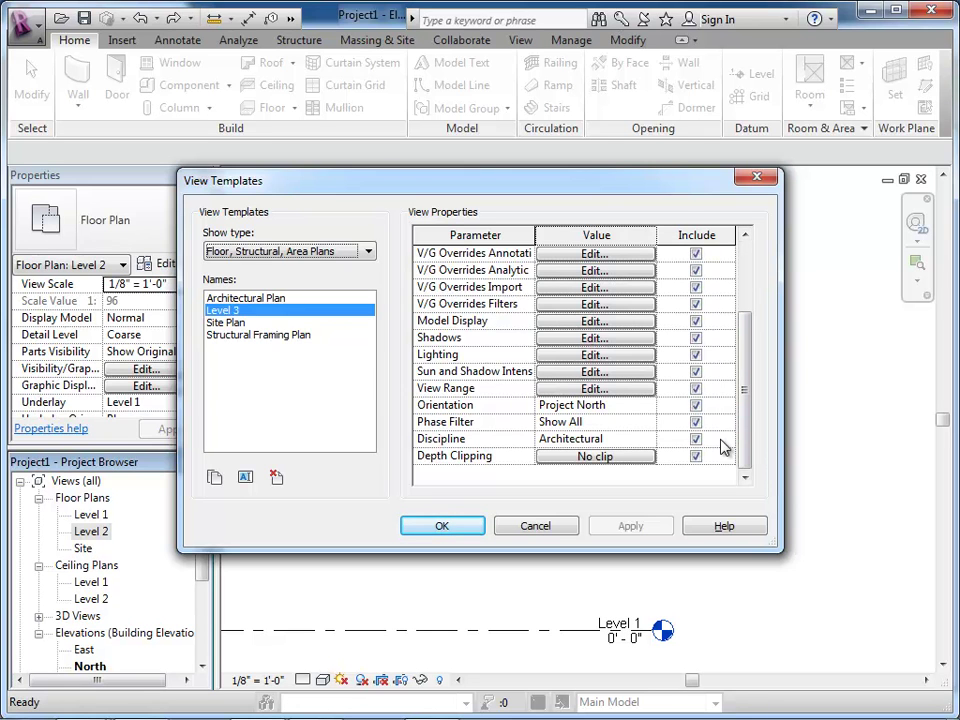
pyautogui.moveTo(746, 450); pyautogui.dragTo(764, 376)
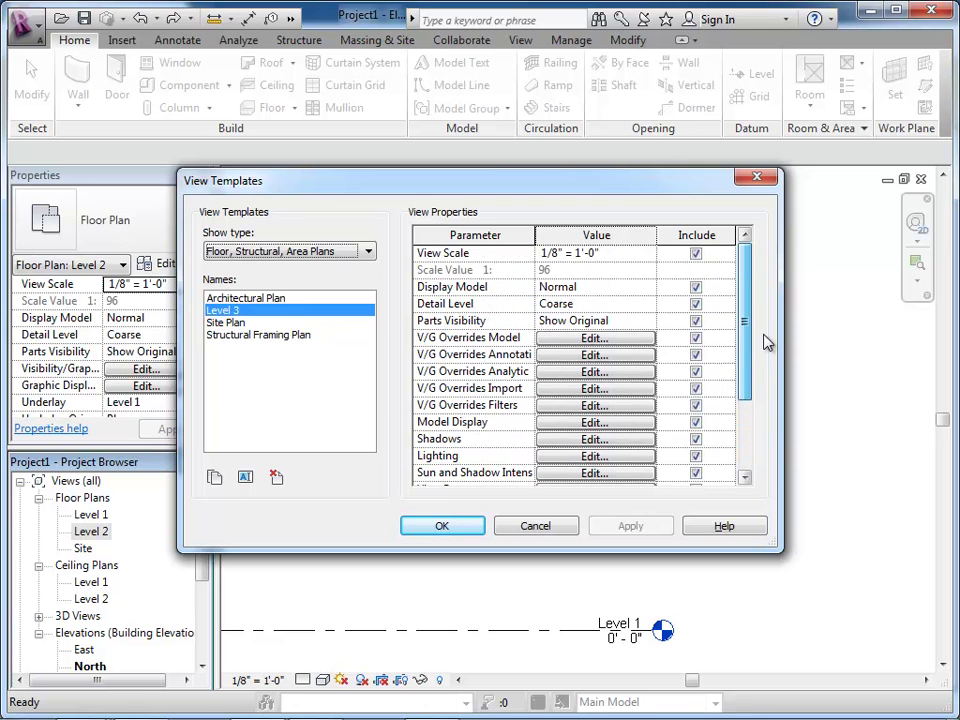